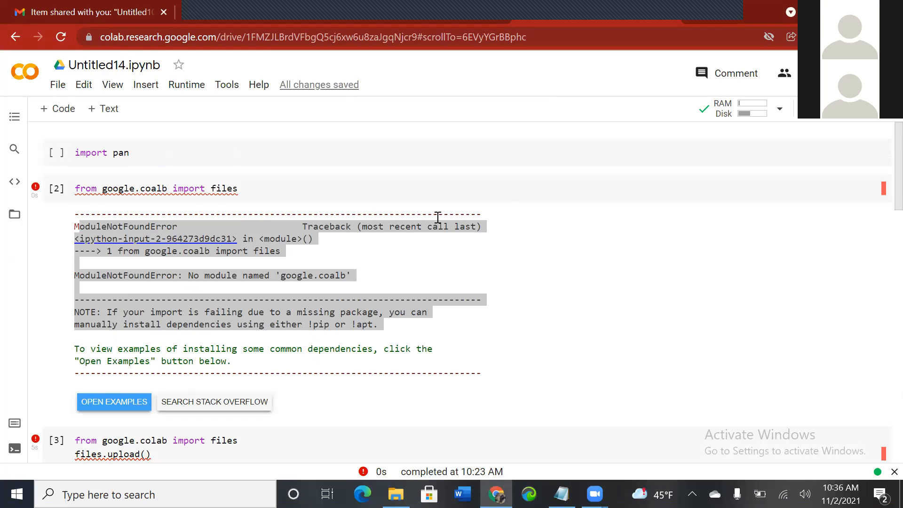
# Step: Complete the first cell's import so it reads "import pandas as pd" and add a new line
pyautogui.click(160, 189)
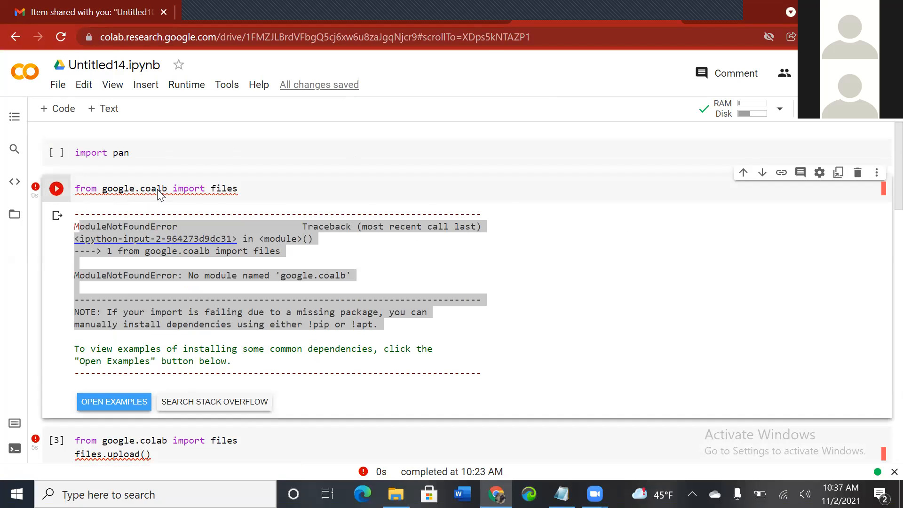
pyautogui.click(133, 154)
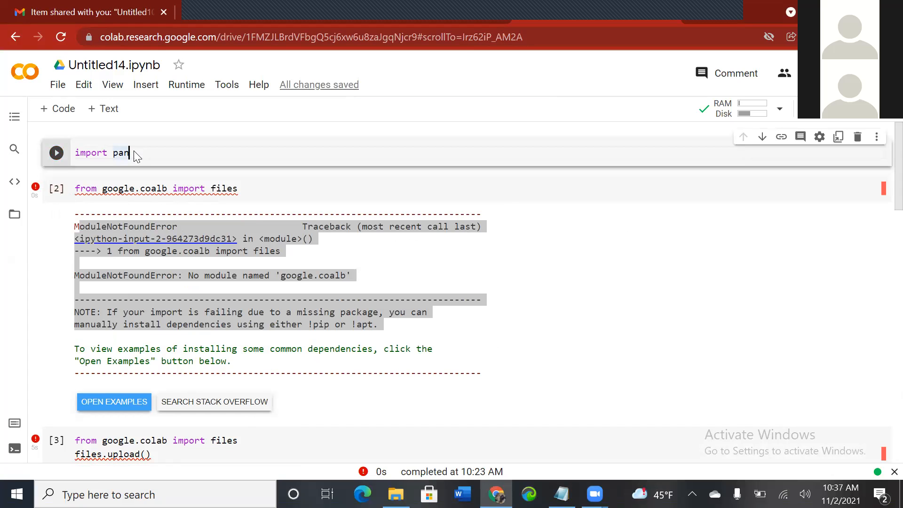
pyautogui.press('BackSpace')
pyautogui.write('das')
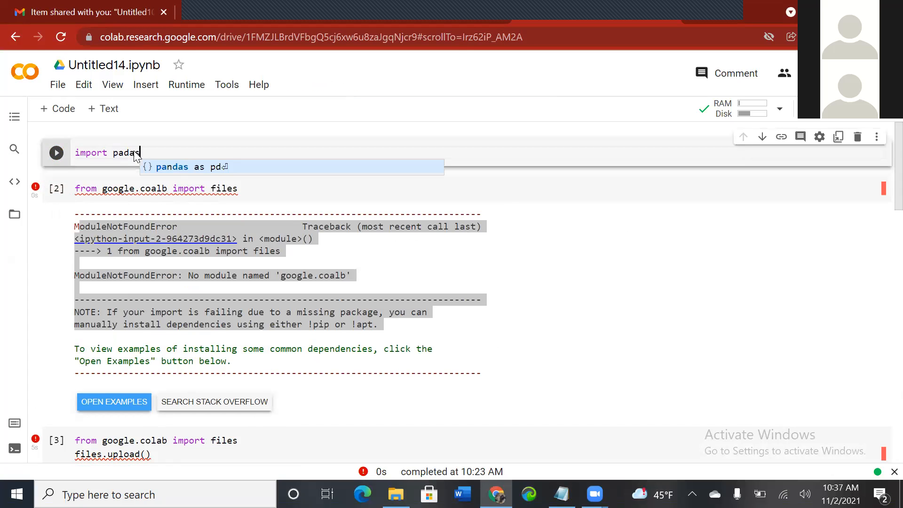
pyautogui.press('Return')
pyautogui.press('Return')
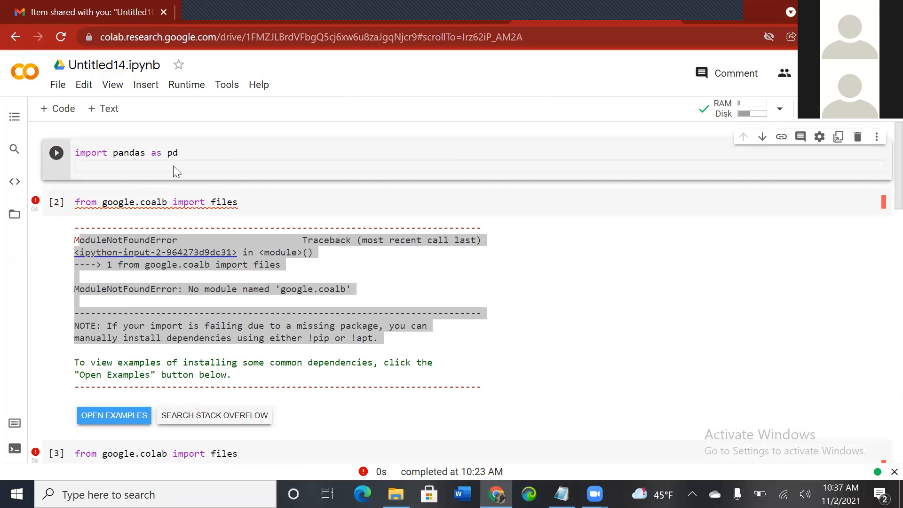
# Step: Delete the cell containing the misspelled google.coalb import
pyautogui.click(167, 203)
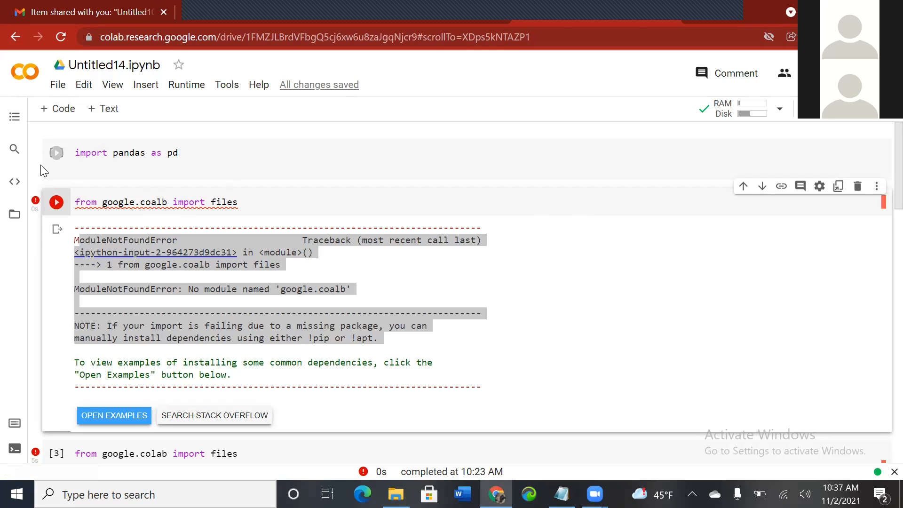
pyautogui.scroll(-5, 183, 223)
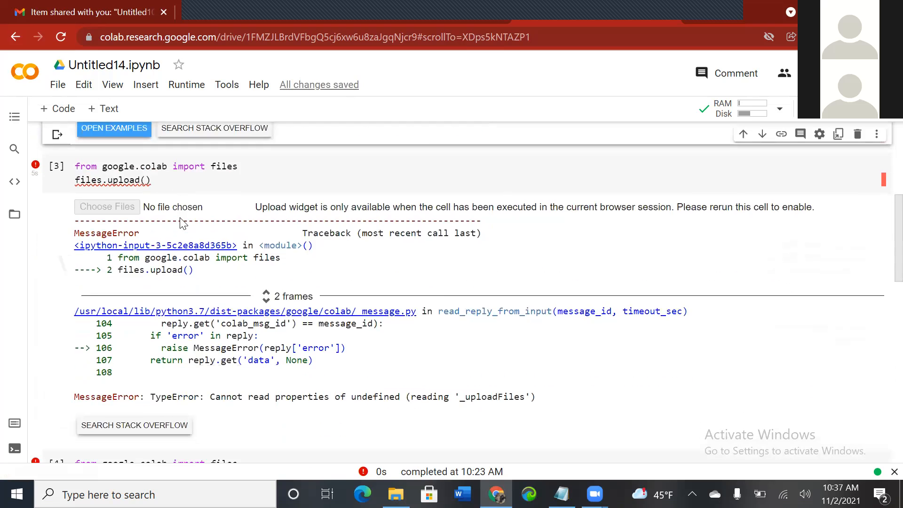
pyautogui.scroll(1, 179, 220)
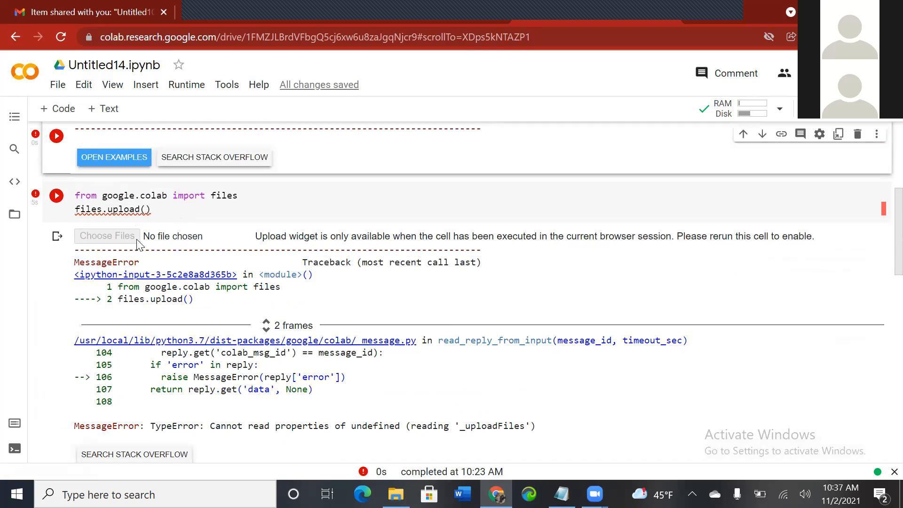
pyautogui.scroll(-5, 150, 210)
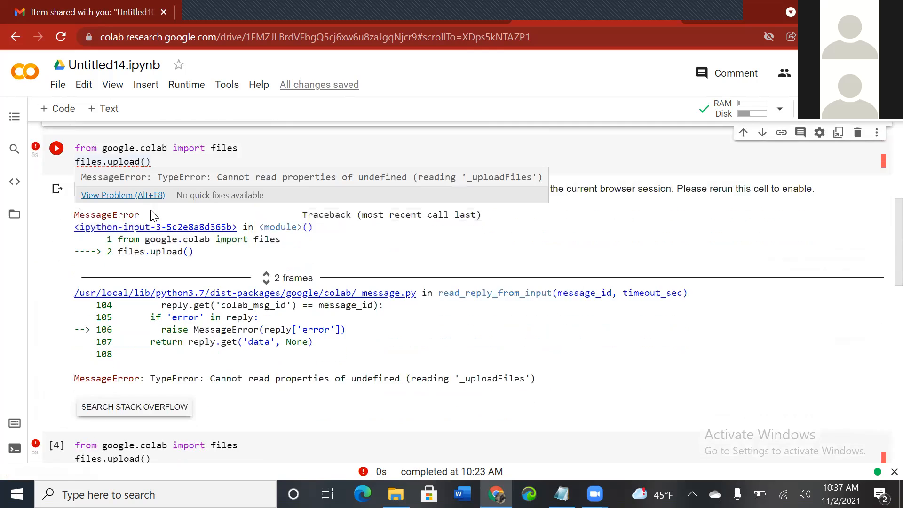
pyautogui.scroll(10, 150, 210)
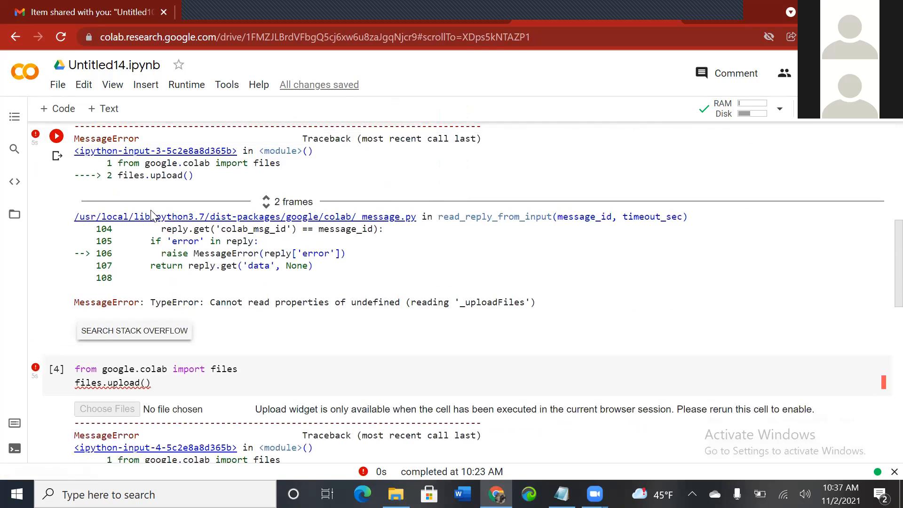
pyautogui.scroll(2, 151, 210)
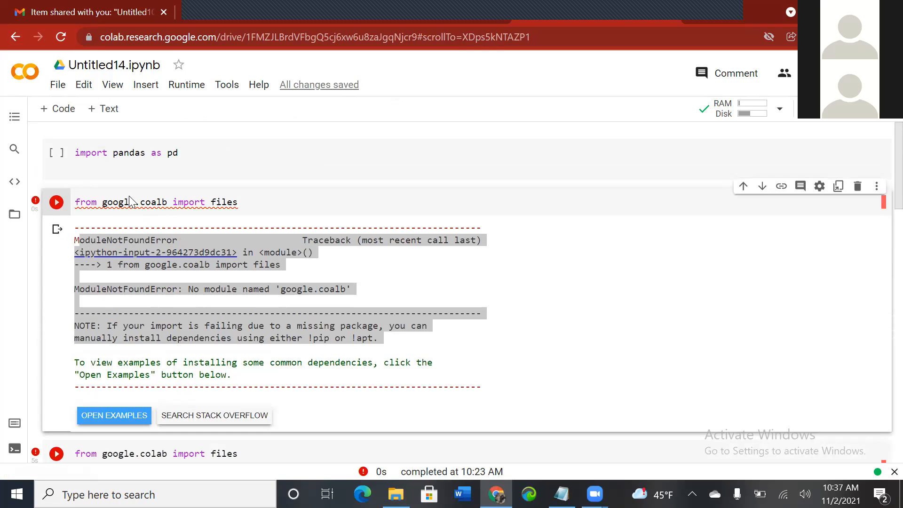
pyautogui.rightClick(144, 206)
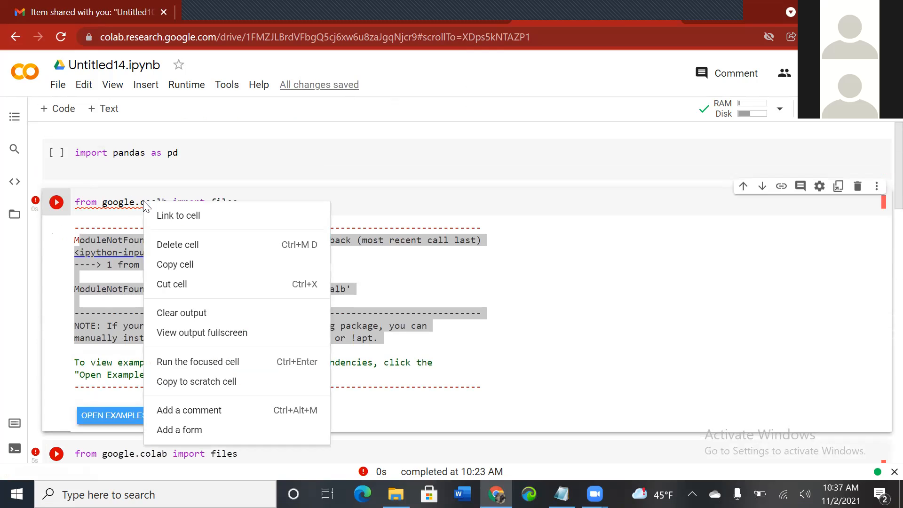
pyautogui.click(182, 246)
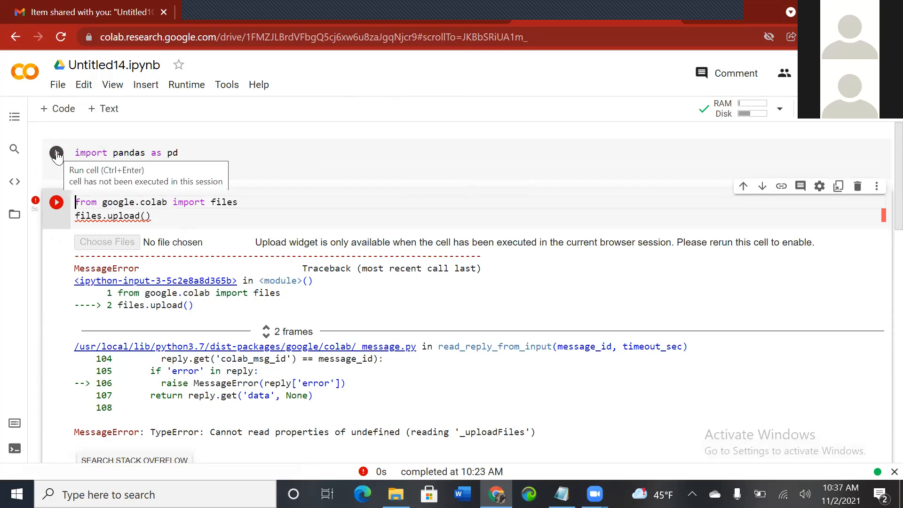
# Step: Run the upload cell, then change "files" to "file" on both of its lines and run it again
pyautogui.click(57, 206)
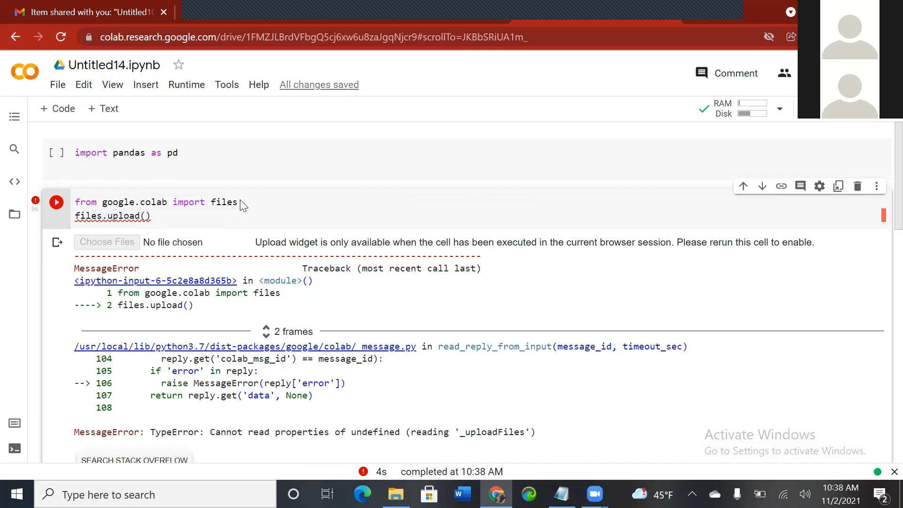
pyautogui.press('BackSpace')
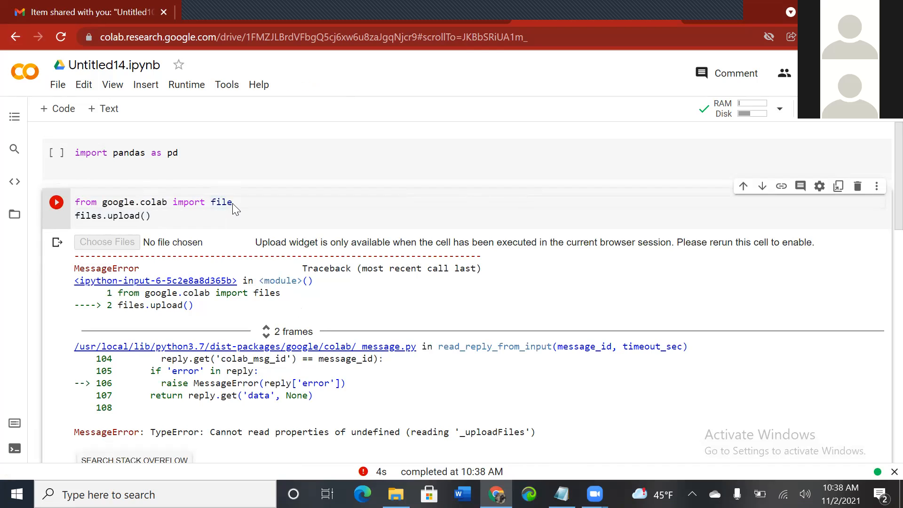
pyautogui.click(104, 217)
pyautogui.press('BackSpace')
pyautogui.hotkey('ctrl', 'Return')
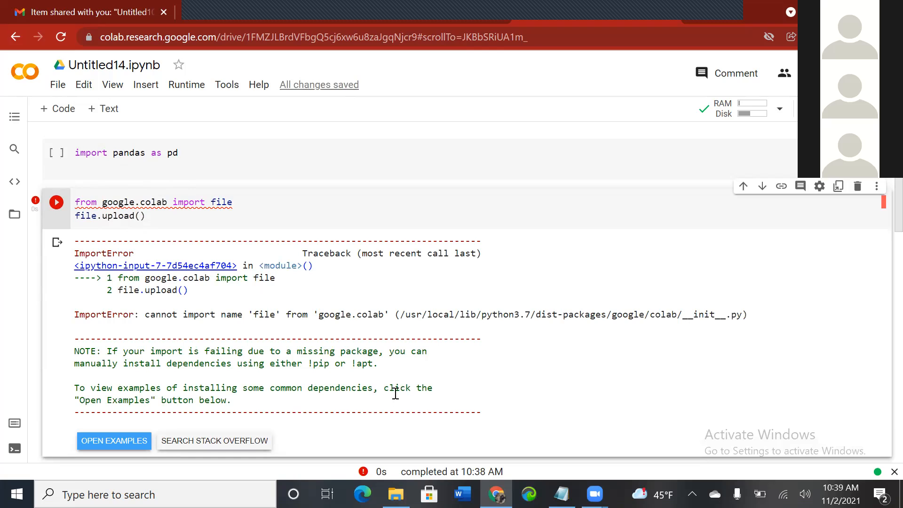
# Step: Switch to the Untitled104 notebook and copy its google.colab files upload code
pyautogui.click(242, 16)
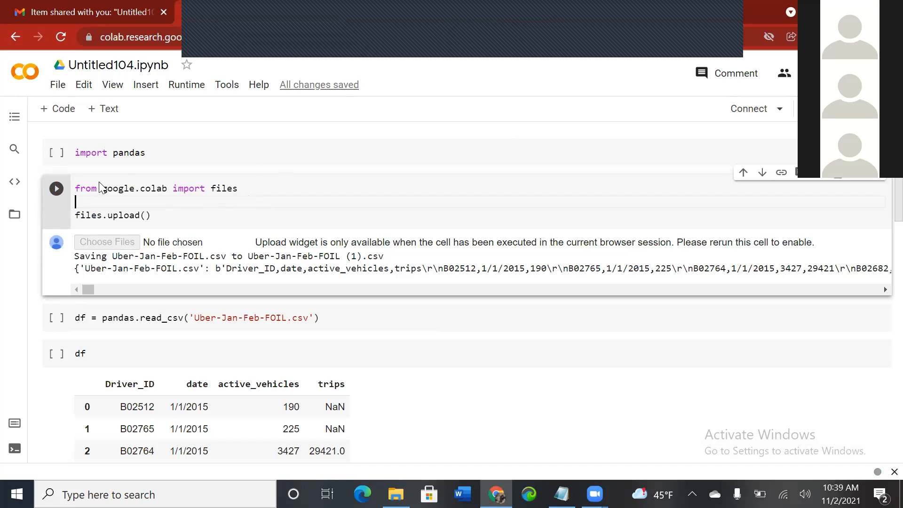
pyautogui.click(120, 156)
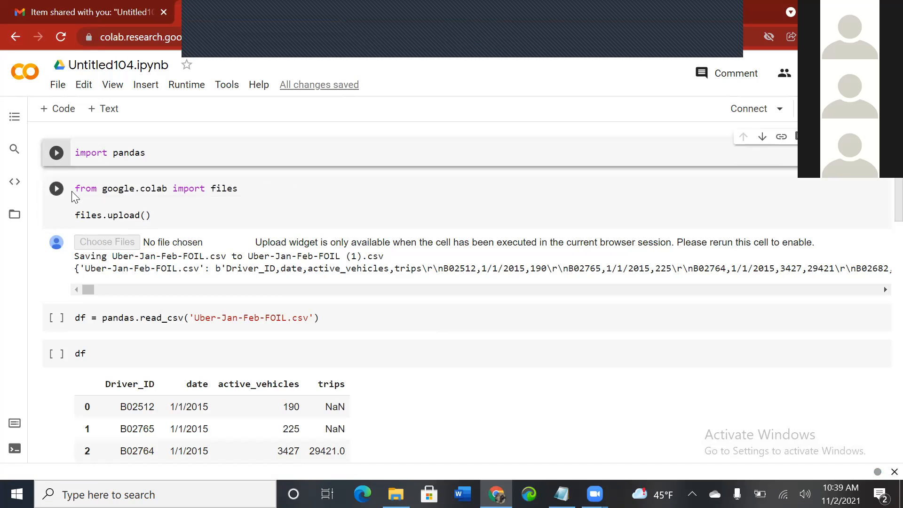
pyautogui.rightClick(87, 189)
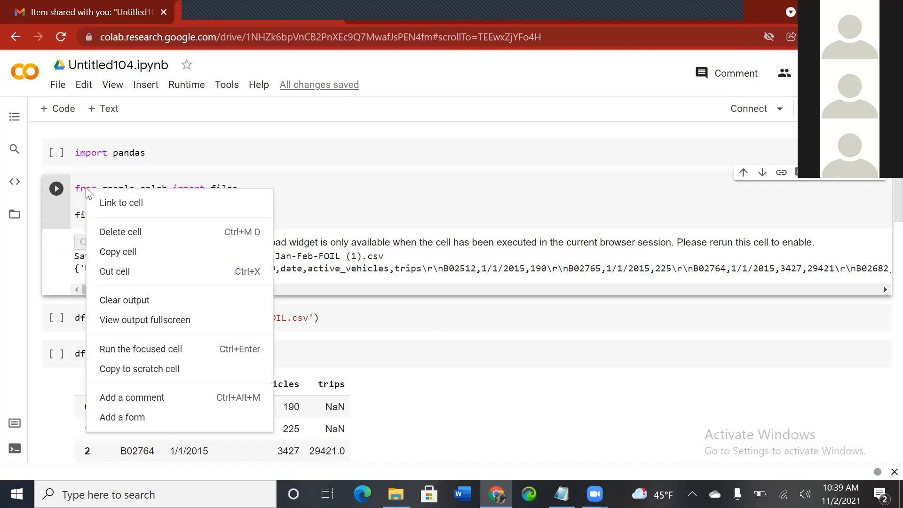
pyautogui.click(130, 256)
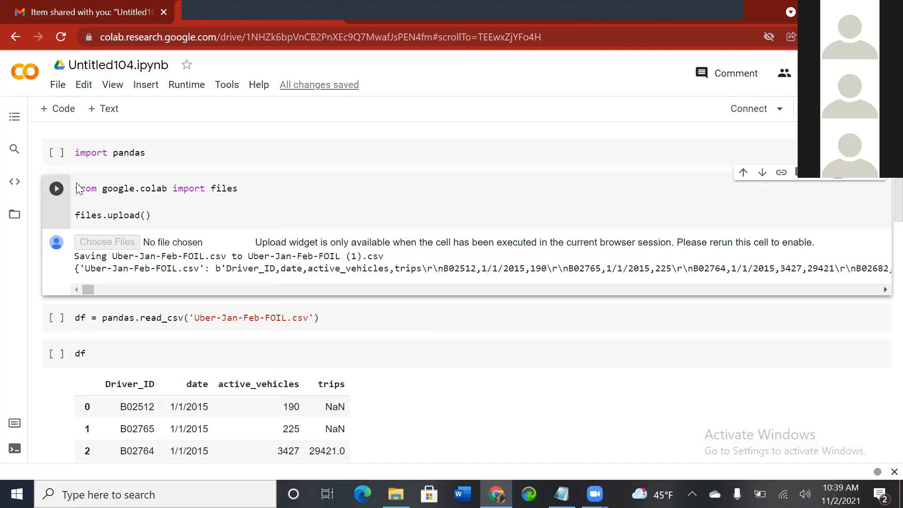
pyautogui.moveTo(150, 217); pyautogui.dragTo(83, 200)
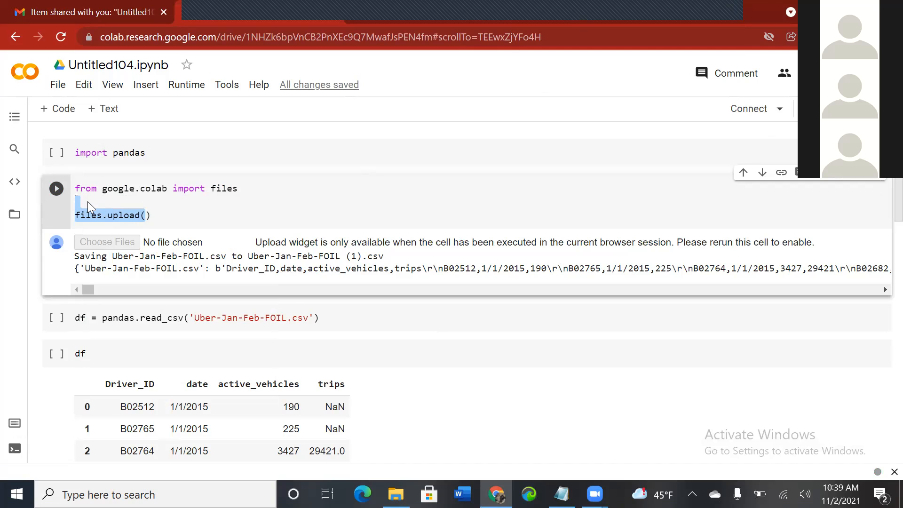
pyautogui.click(79, 201)
pyautogui.click(152, 215)
pyautogui.moveTo(153, 217); pyautogui.dragTo(77, 173)
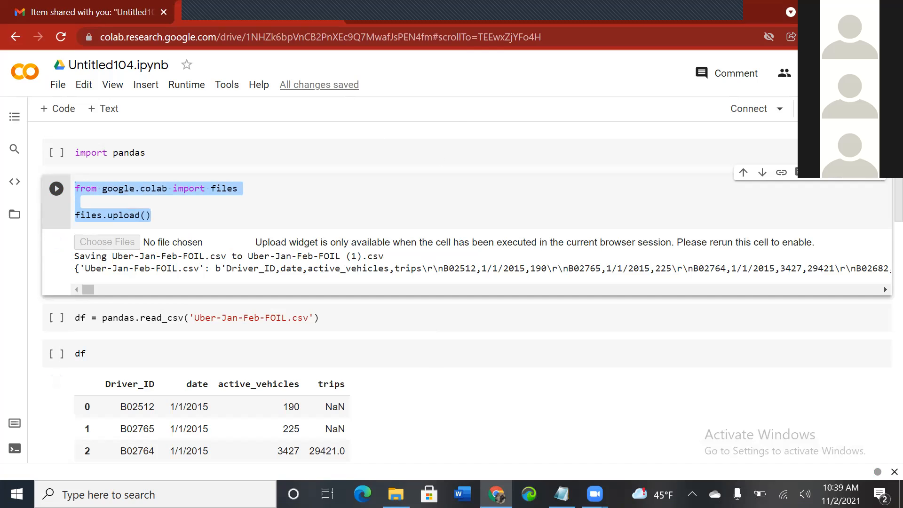
# Step: Return to the Untitled14 notebook, add a new code cell, and paste the copied upload code
pyautogui.click(496, 493)
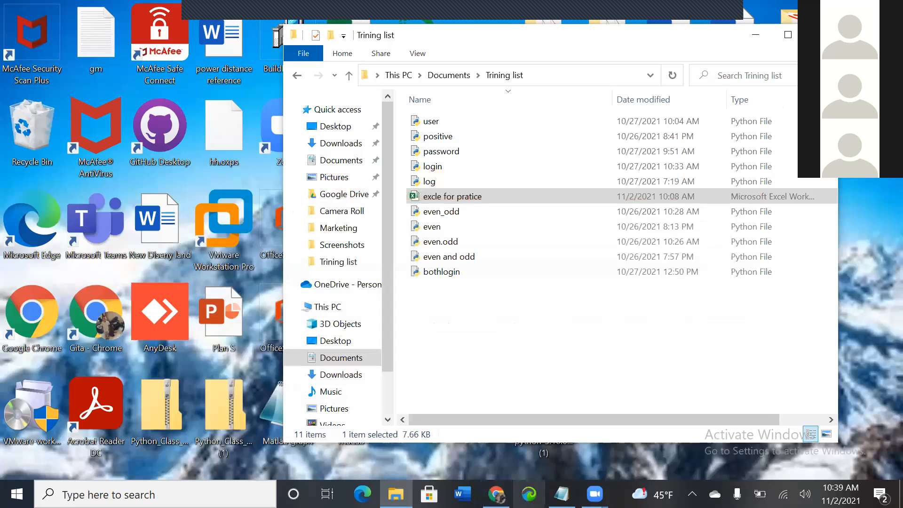
pyautogui.click(496, 493)
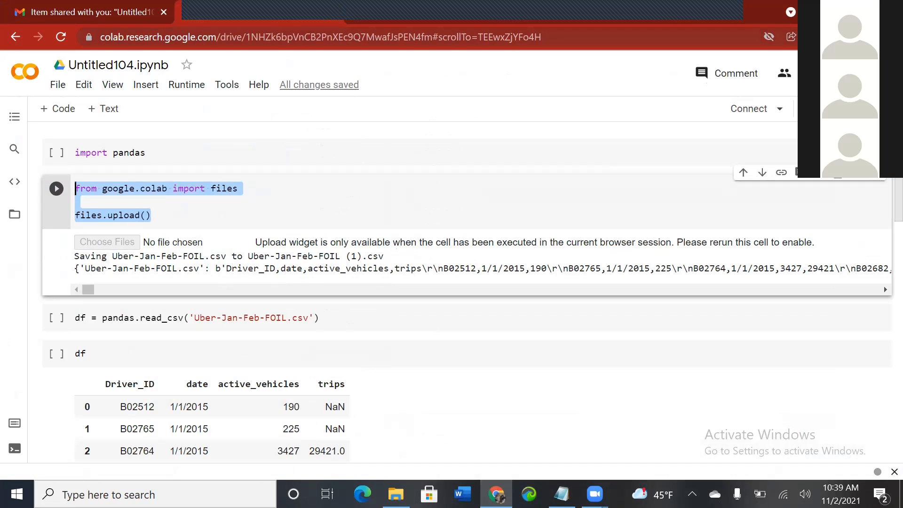
pyautogui.click(641, 13)
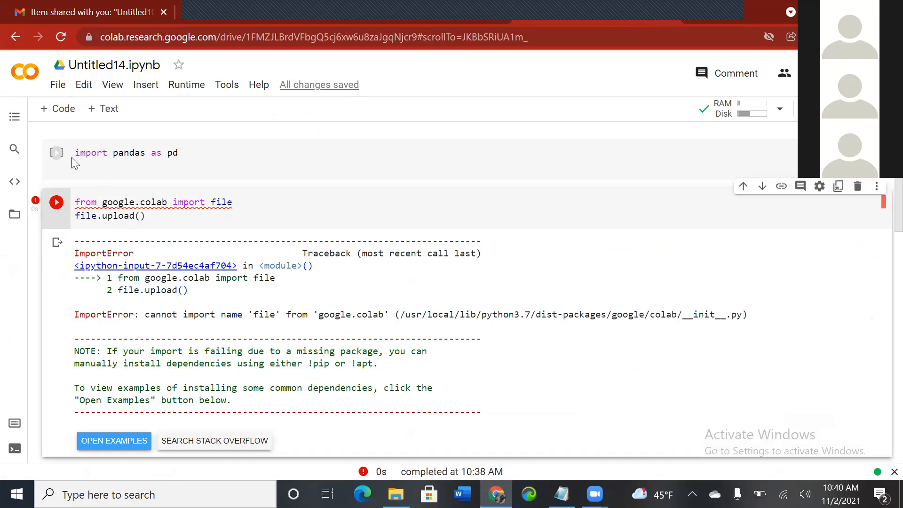
pyautogui.click(53, 112)
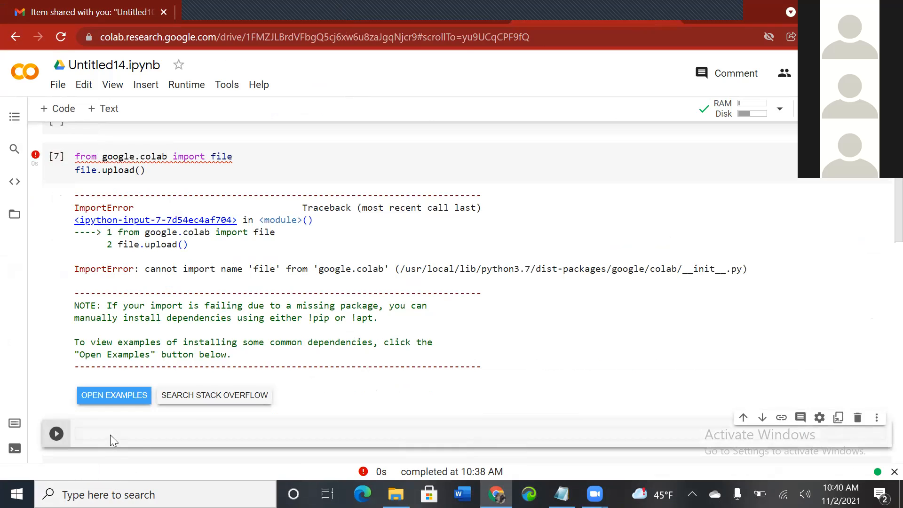
pyautogui.hotkey('ctrl', 'v')
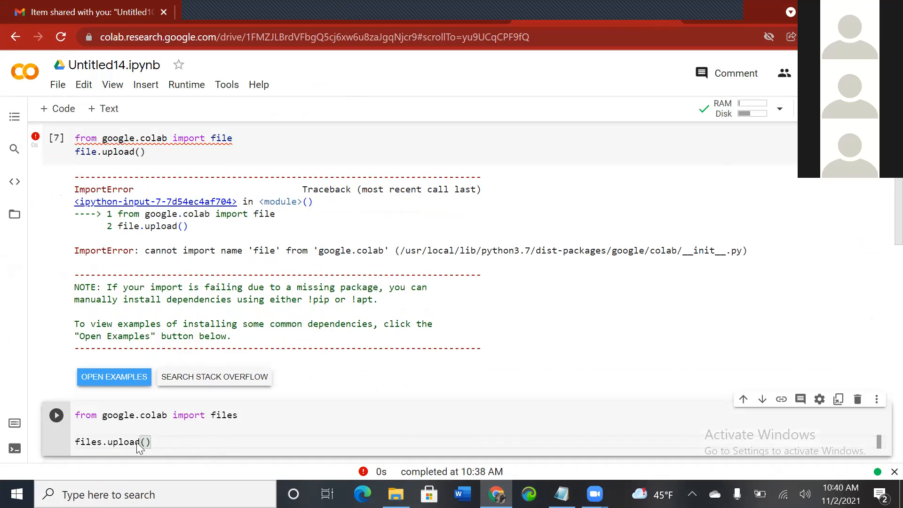
# Step: Remove the blank line between the import and files.upload() lines and run the new cell
pyautogui.click(77, 443)
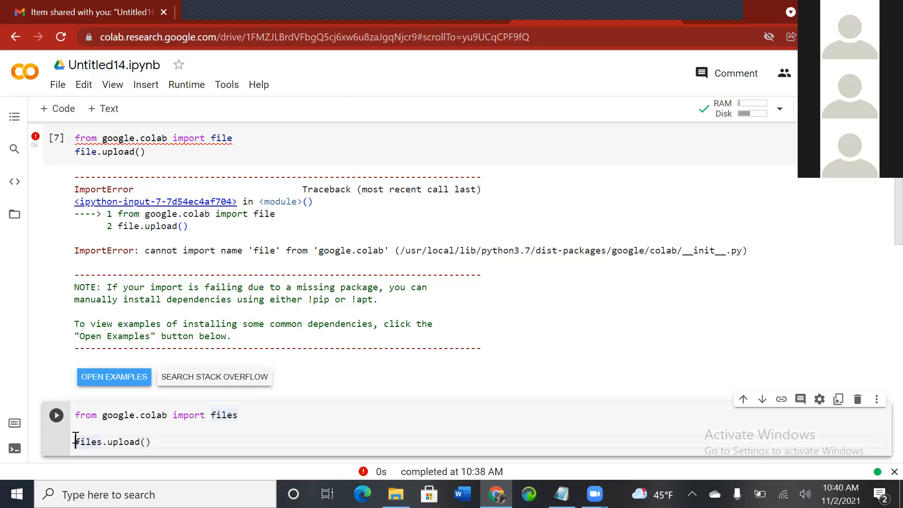
pyautogui.press('BackSpace')
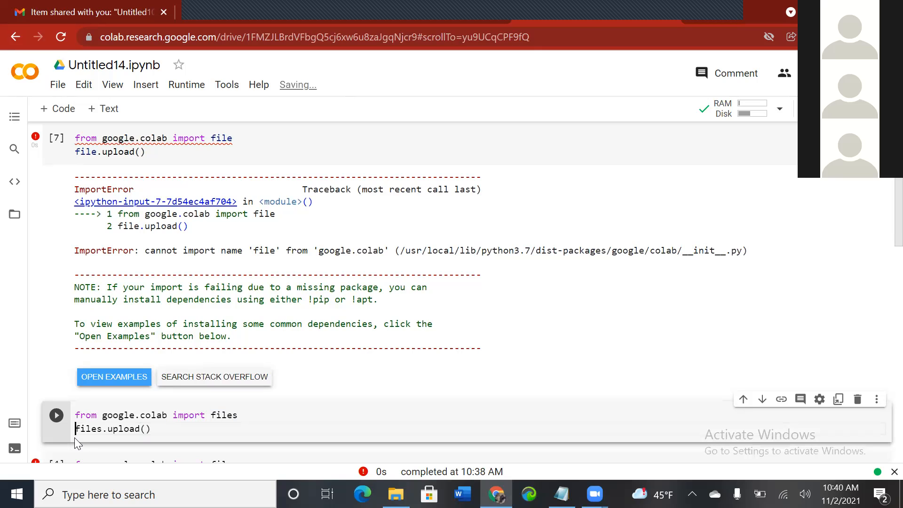
pyautogui.click(58, 417)
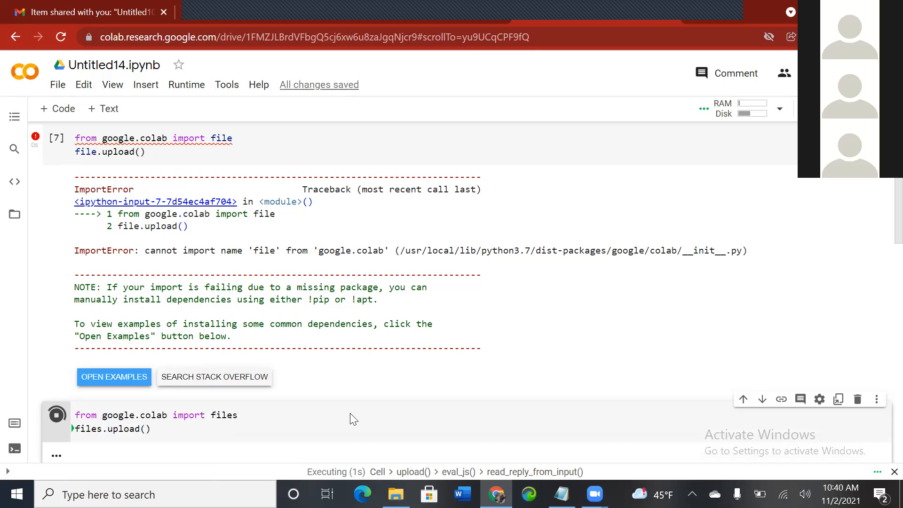
# Step: Scroll through the notebook to examine the upload cells' error outputs
pyautogui.scroll(-2, 350, 412)
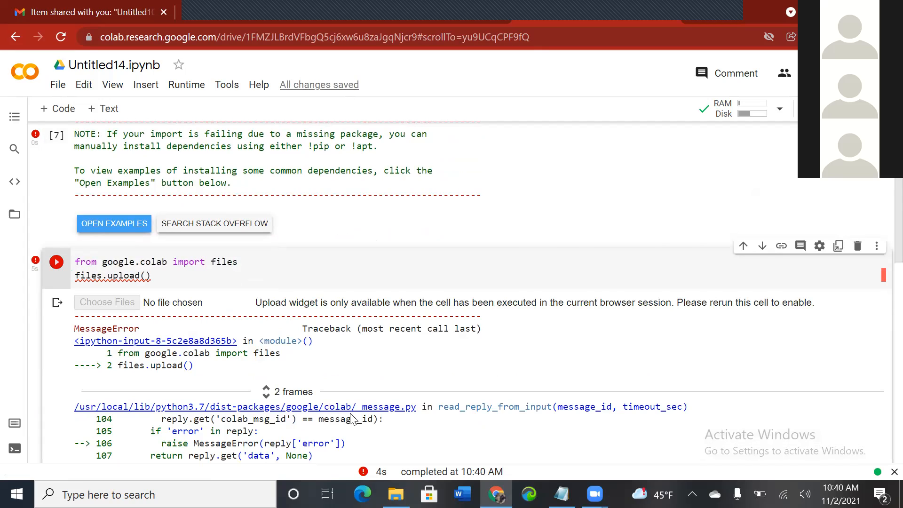
pyautogui.scroll(-4, 350, 417)
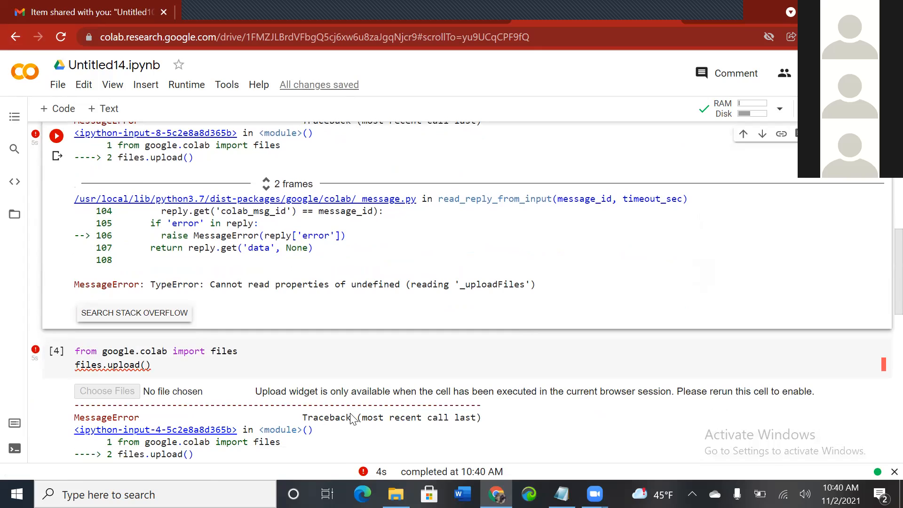
pyautogui.scroll(1, 353, 418)
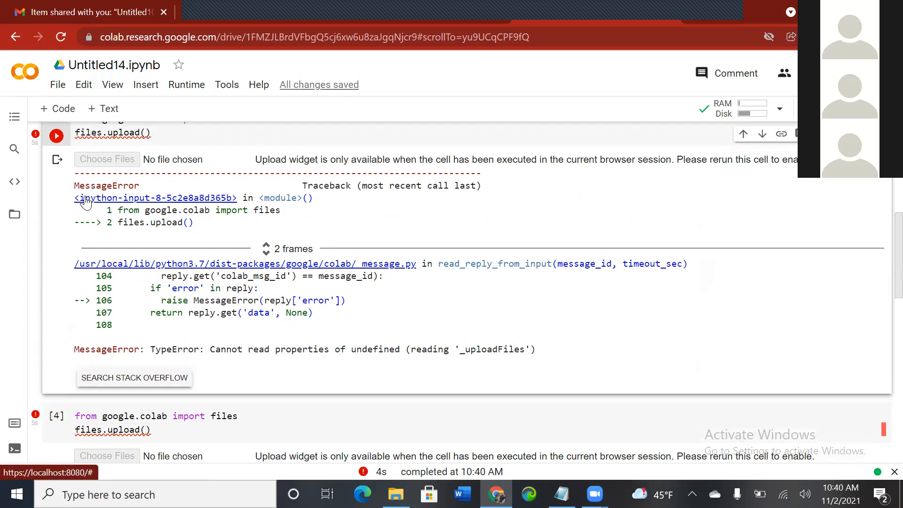
pyautogui.scroll(-5, 86, 202)
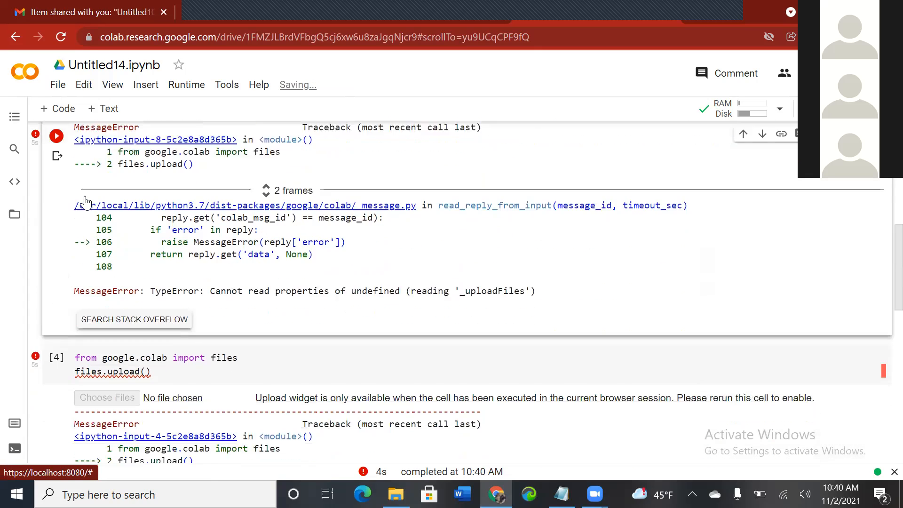
pyautogui.scroll(-3, 86, 202)
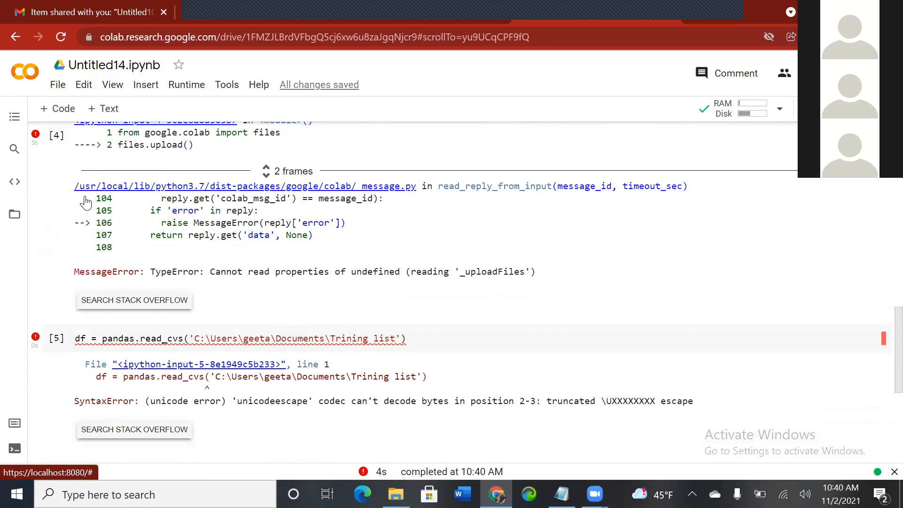
pyautogui.scroll(6, 85, 202)
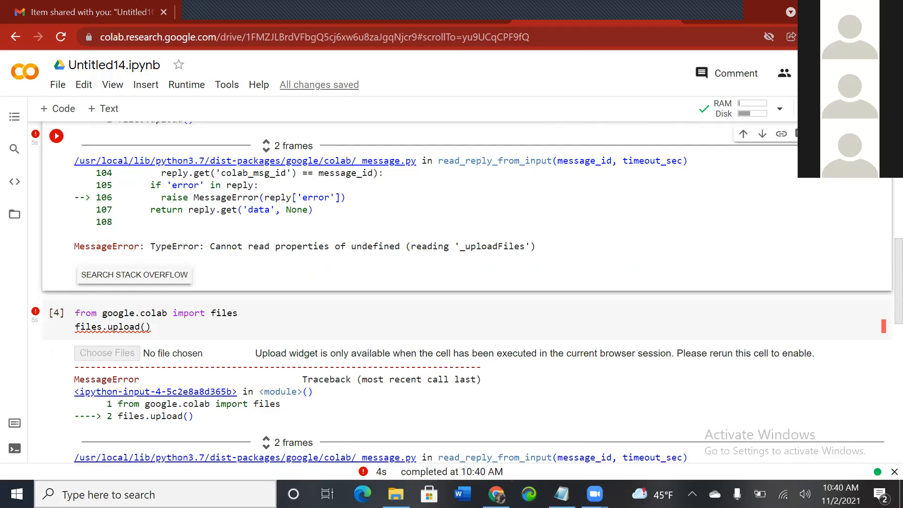
# Step: Search Stack Overflow for the upload cell's MessageError: TypeError about '_uploadFiles'
pyautogui.press('super+s')
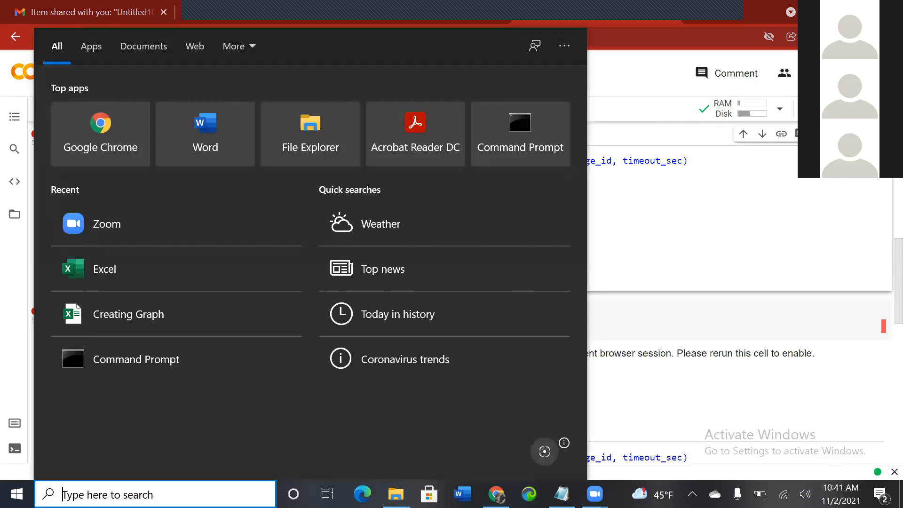
pyautogui.click(663, 231)
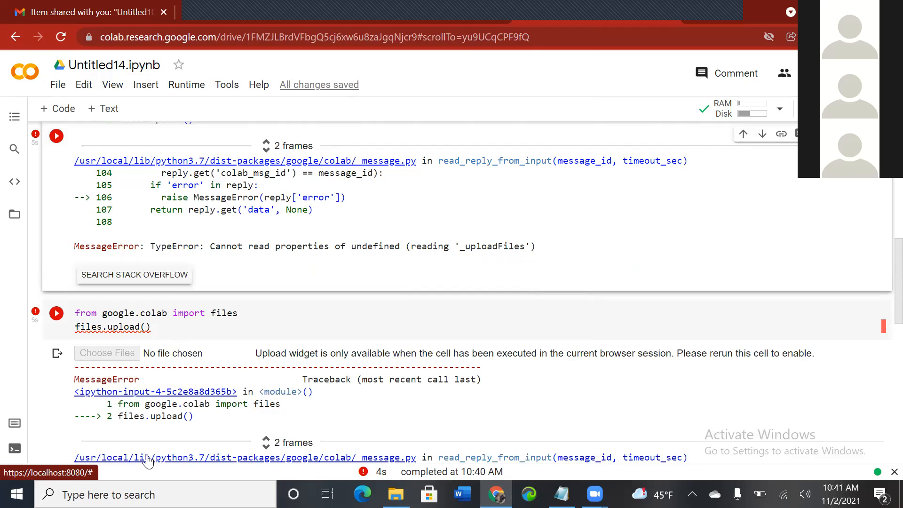
pyautogui.scroll(-5, 147, 461)
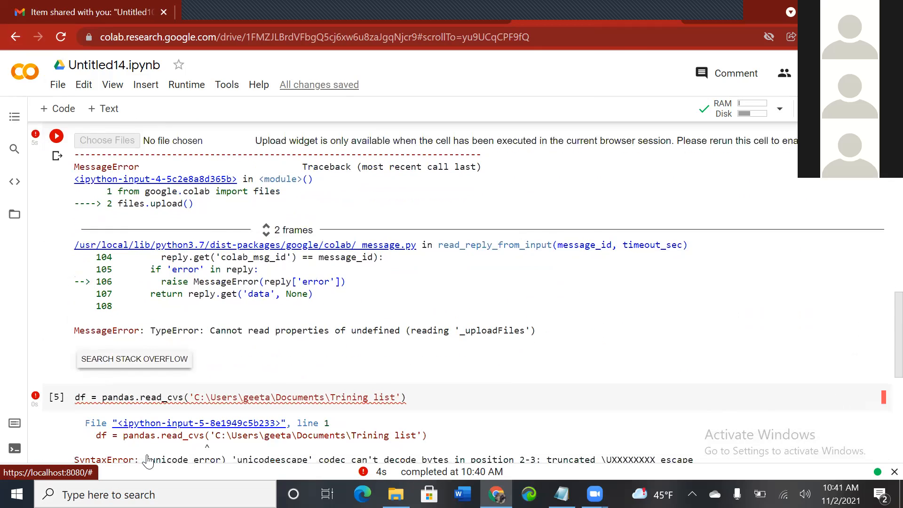
pyautogui.scroll(-1, 147, 460)
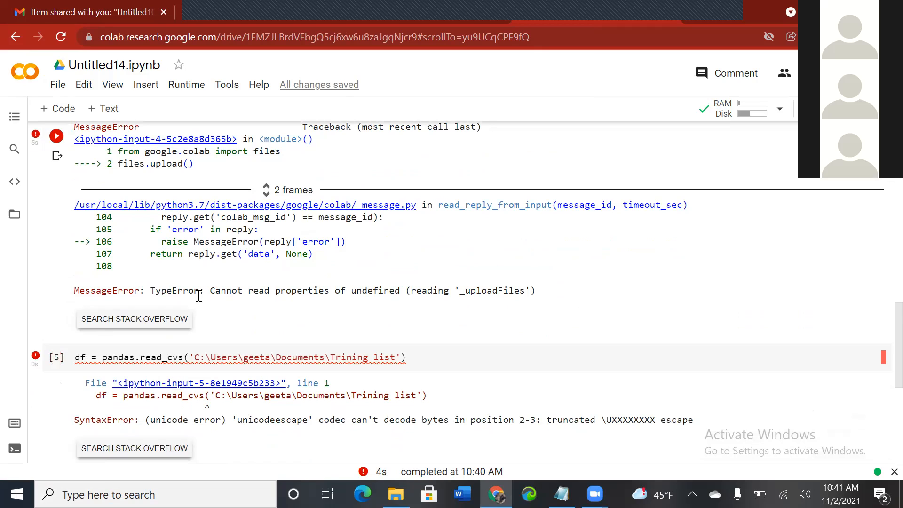
pyautogui.click(166, 320)
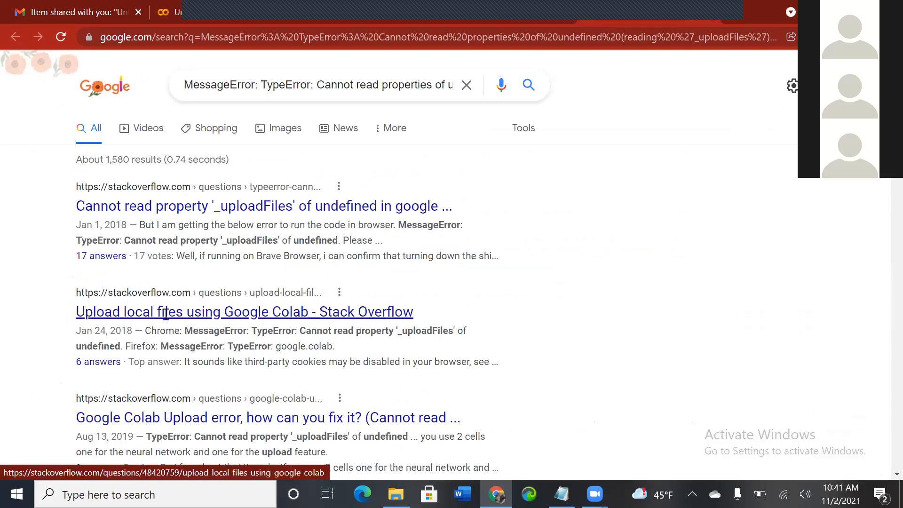
# Step: Open the Stack Overflow question on the '_uploadFiles' error and read its answers about allowing third-party cookies
pyautogui.click(119, 205)
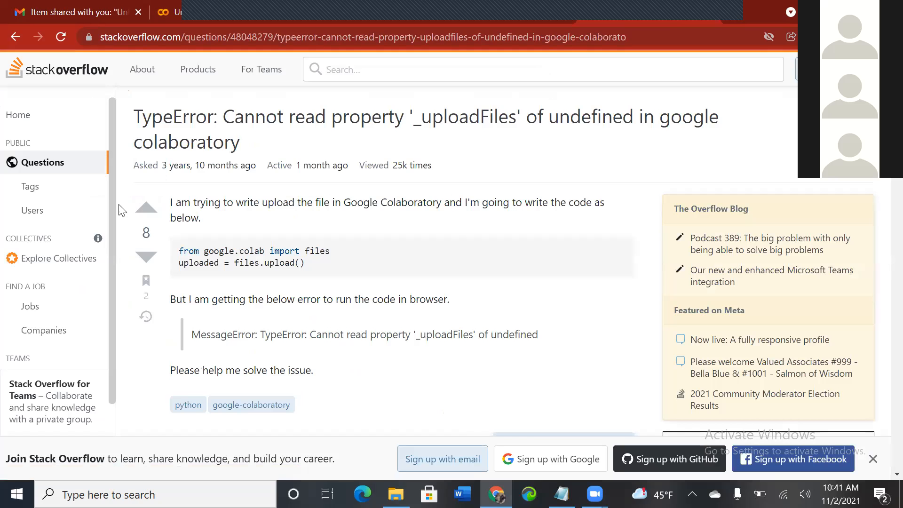
pyautogui.scroll(-10, 119, 210)
pyautogui.scroll(-1, 119, 210)
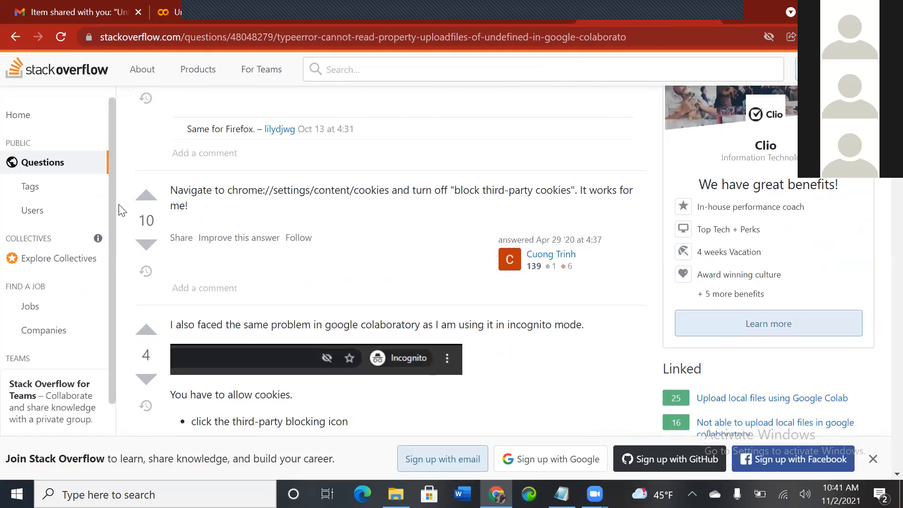
pyautogui.scroll(-5, 119, 210)
pyautogui.scroll(3, 120, 210)
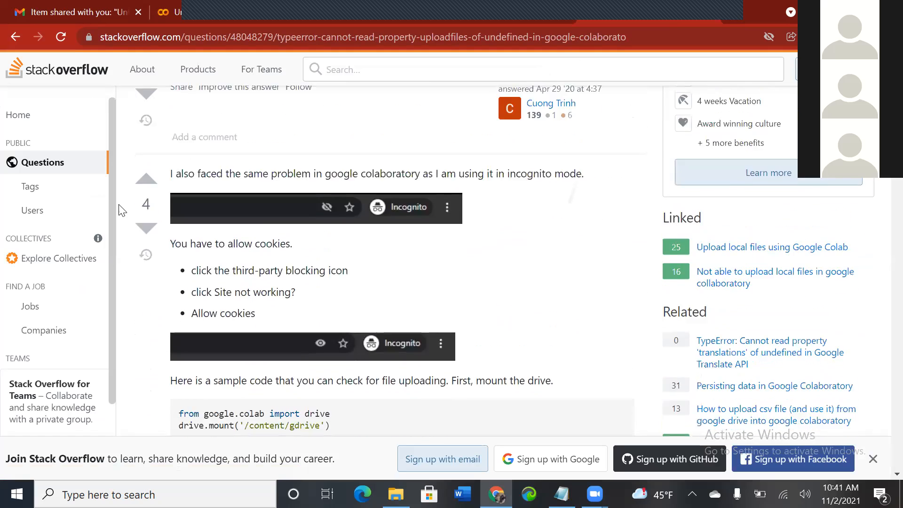
pyautogui.scroll(1, 120, 211)
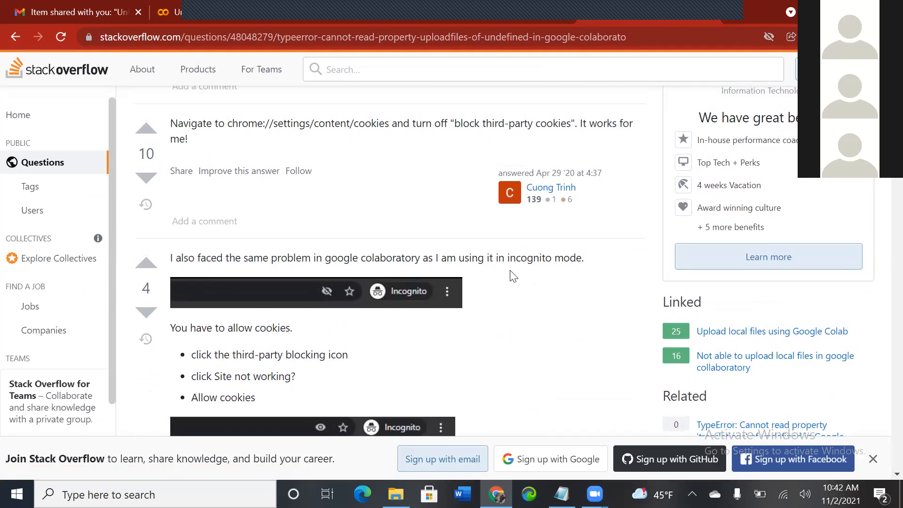
# Step: Open a new browser tab and search the web for fire fox from the Windows search box
pyautogui.click(736, 10)
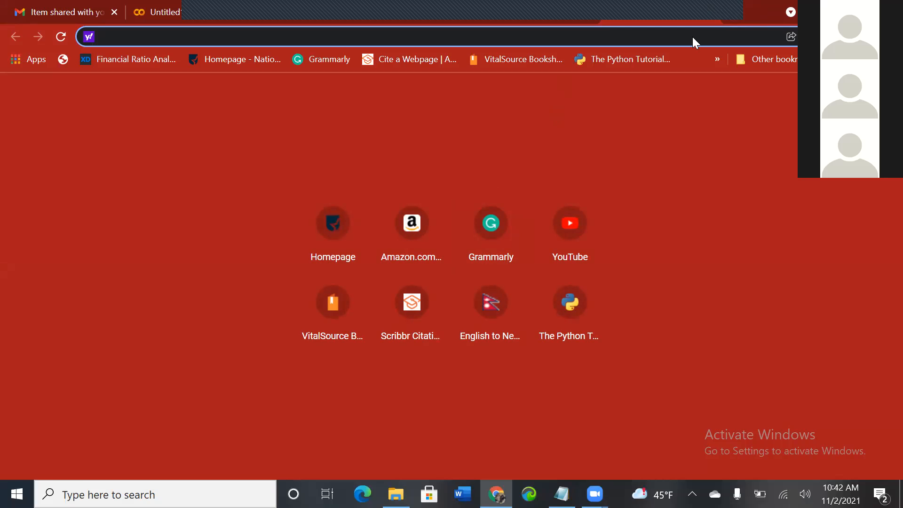
pyautogui.press('super+s')
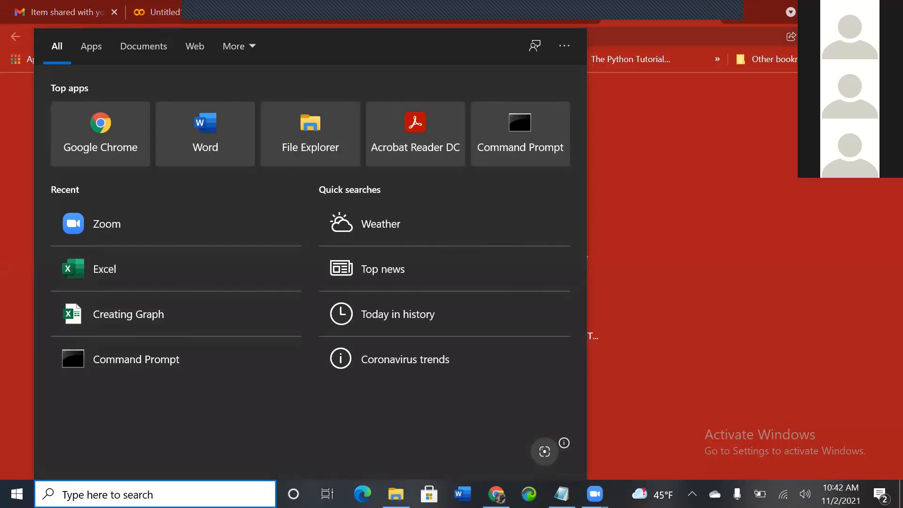
pyautogui.write('fir')
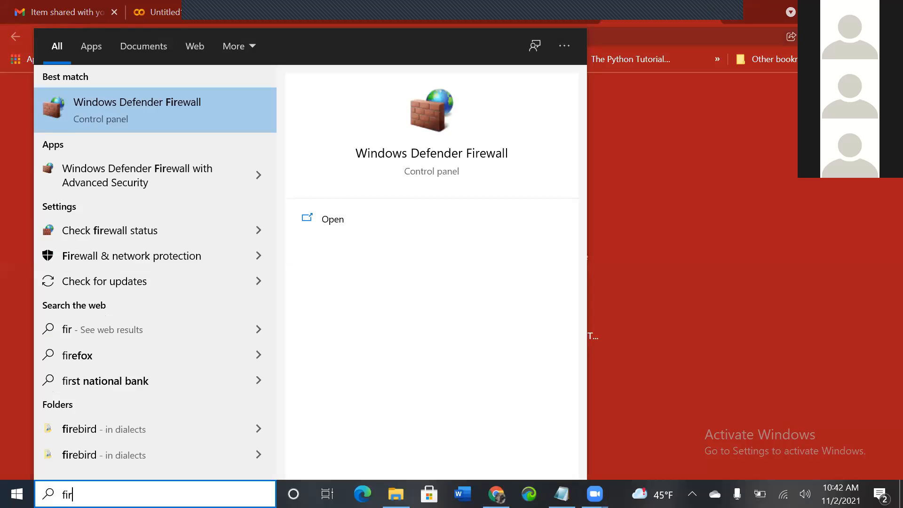
pyautogui.write('e f')
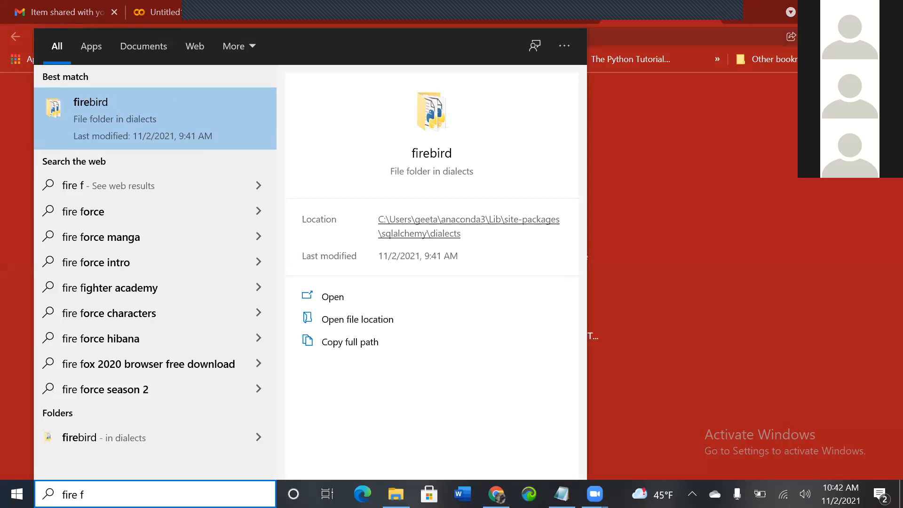
pyautogui.write('ox')
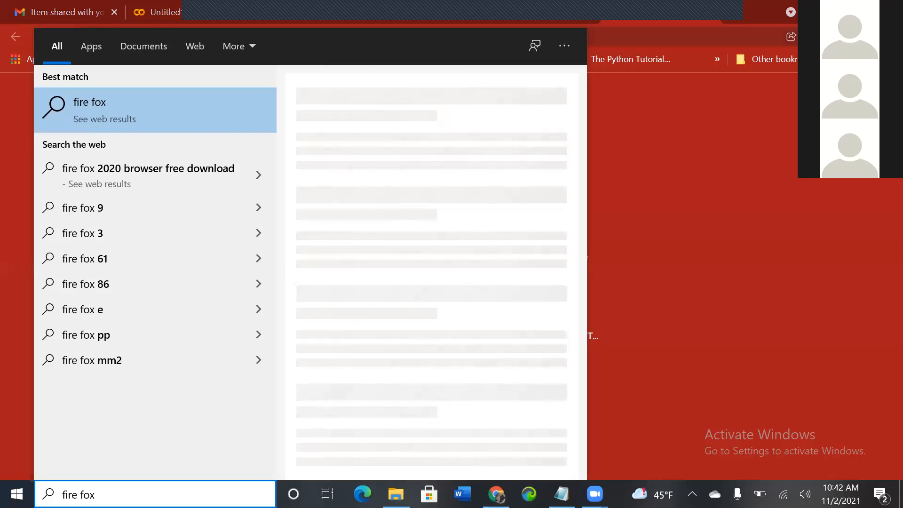
pyautogui.press('Escape')
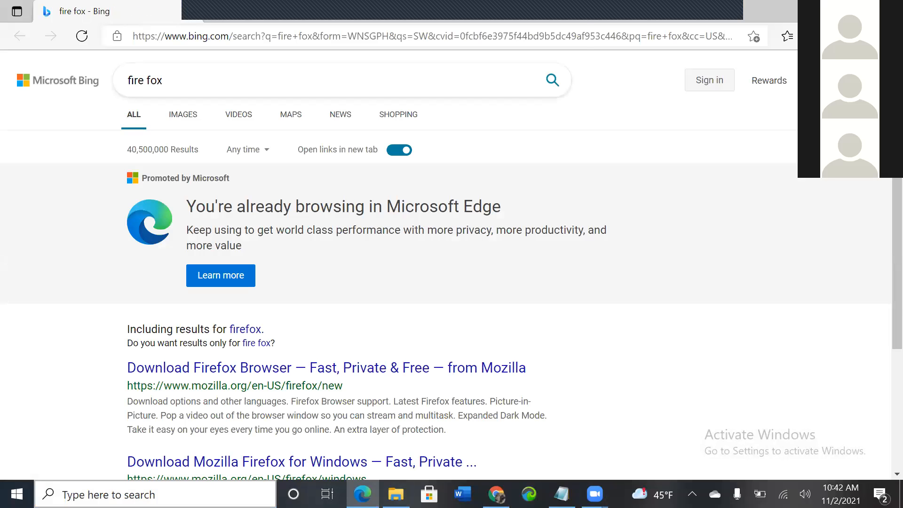
# Step: Launch Google Chrome with the Person 1 profile and go back to its new tab page
pyautogui.click(156, 494)
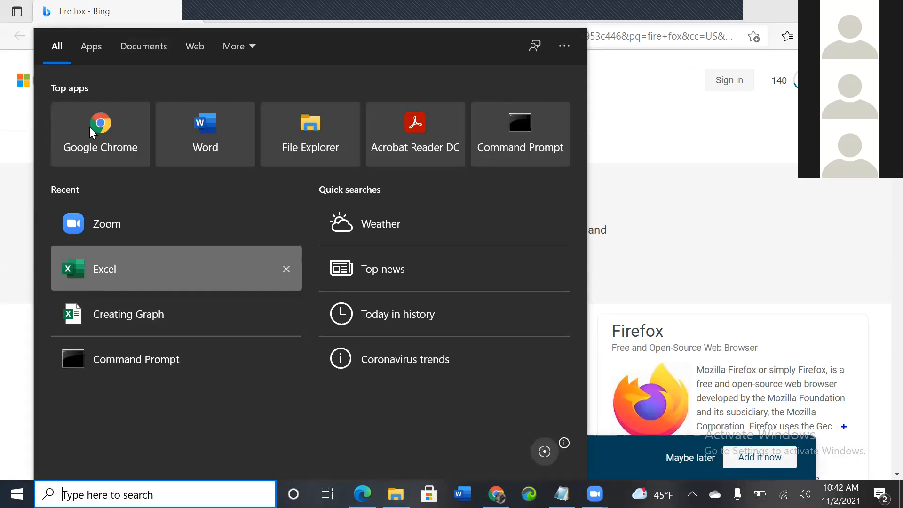
pyautogui.click(115, 133)
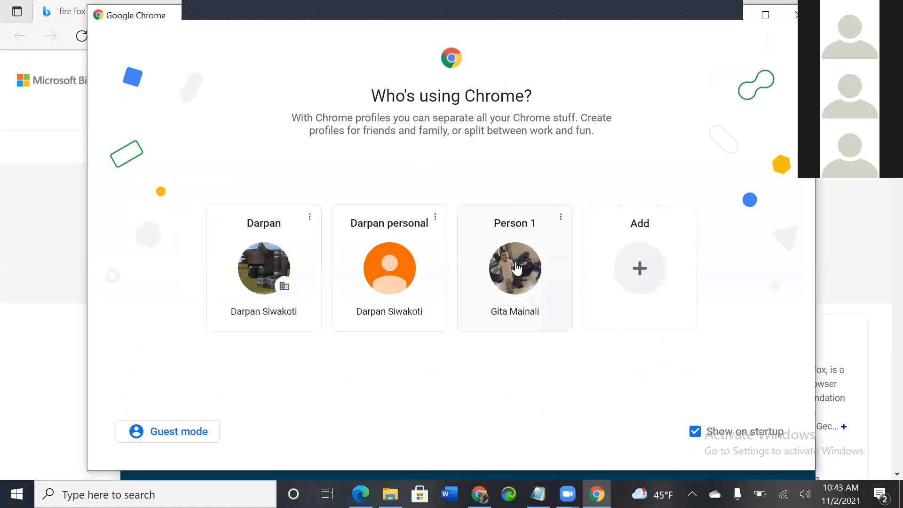
pyautogui.click(516, 268)
pyautogui.click(515, 262)
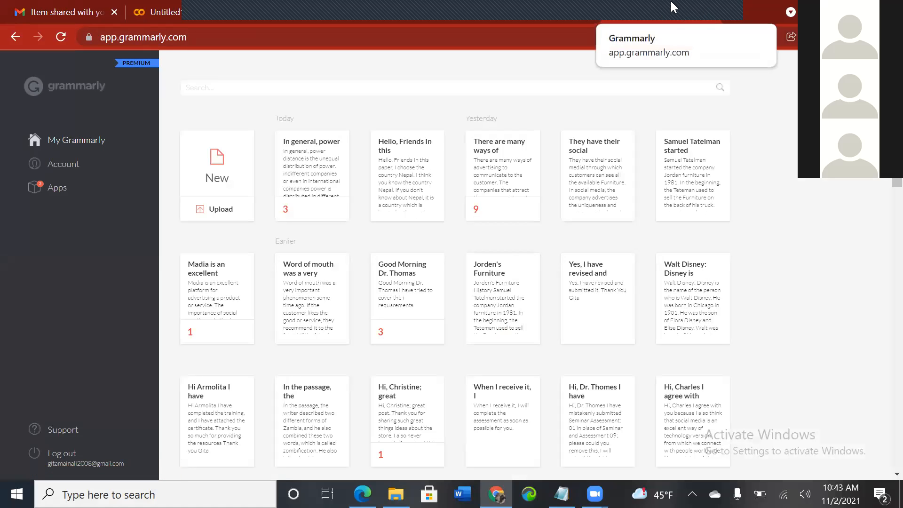
pyautogui.click(18, 35)
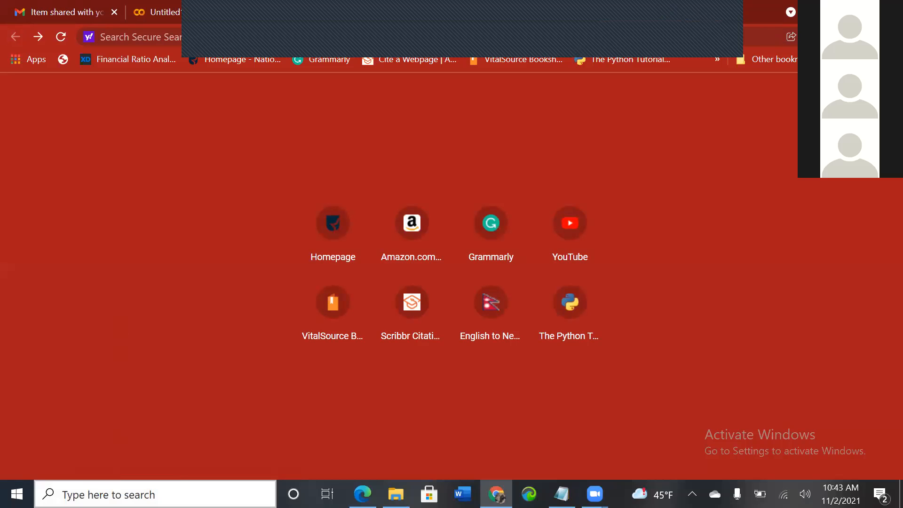
# Step: Switch to the other browser from the taskbar and open its new tab page
pyautogui.click(176, 493)
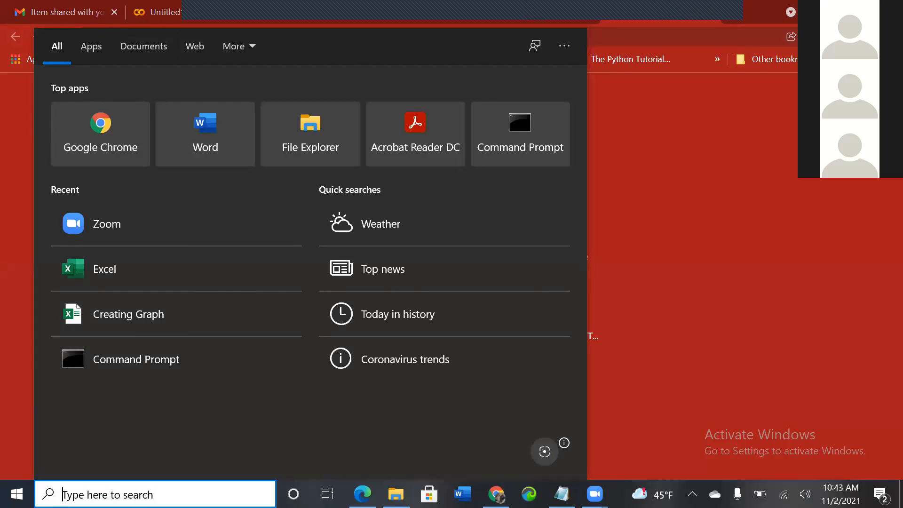
pyautogui.click(821, 12)
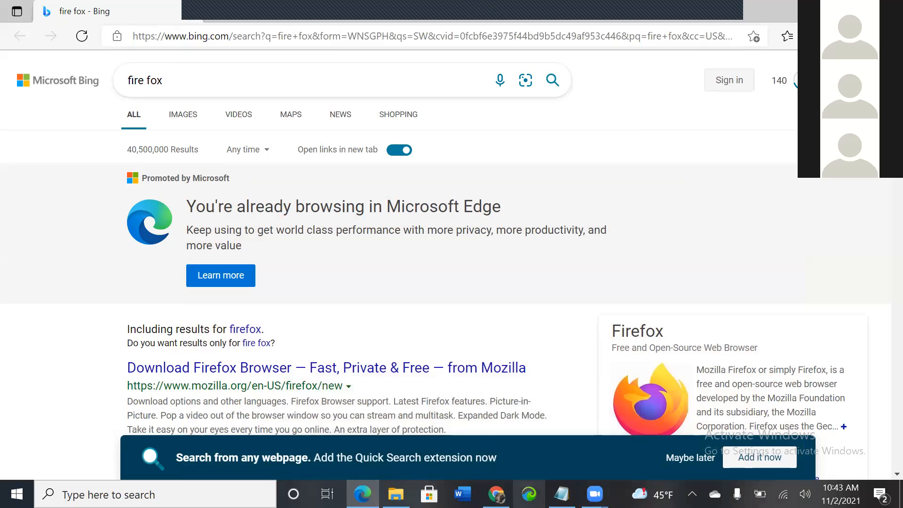
pyautogui.click(529, 494)
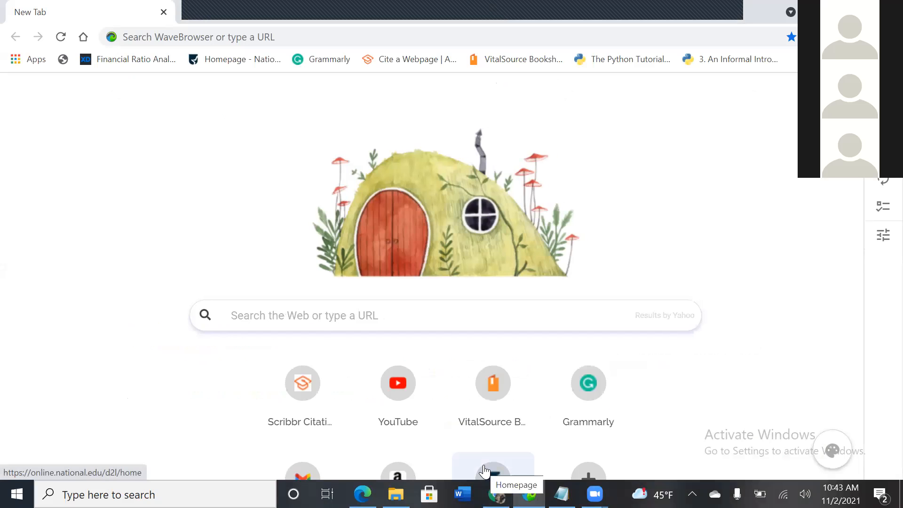
# Step: Search the web for google colab pro from the new tab page
pyautogui.write('gmai')
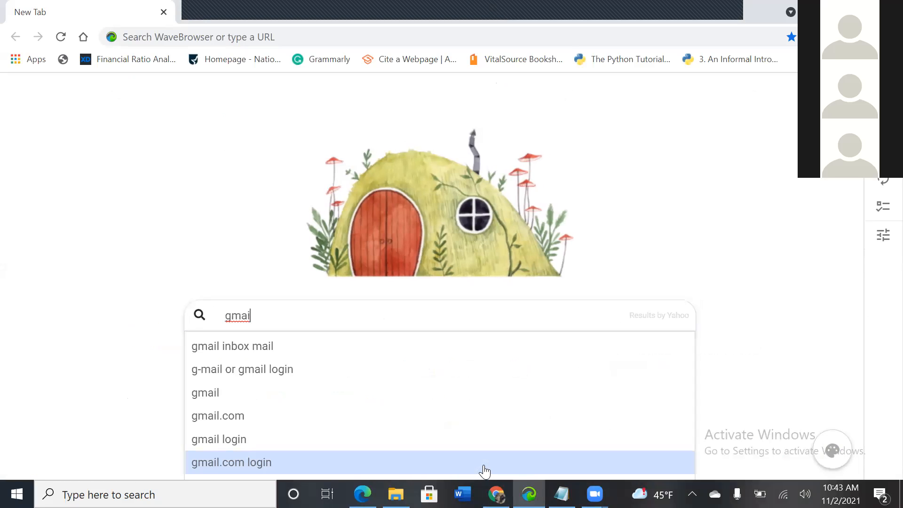
pyautogui.press('BackSpace')
pyautogui.press('BackSpace')
pyautogui.press('BackSpace')
pyautogui.press('BackSpace')
pyautogui.write('goog')
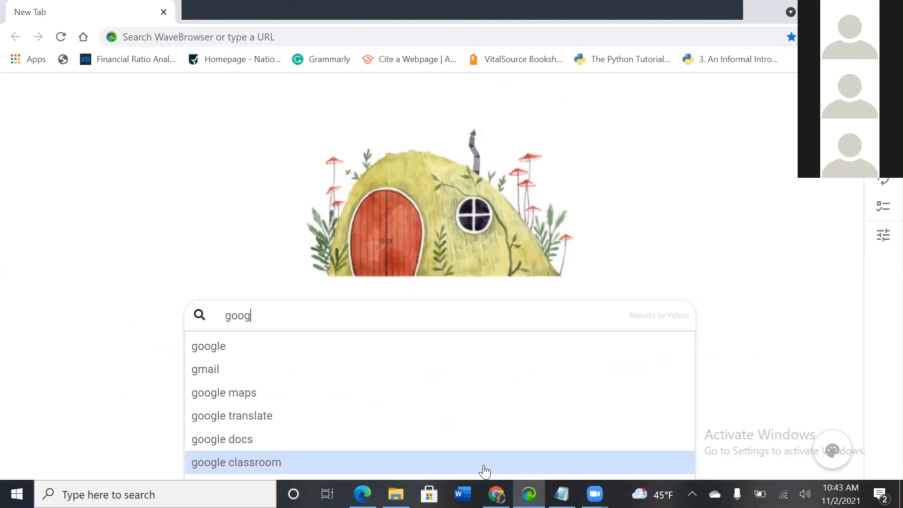
pyautogui.write('le col')
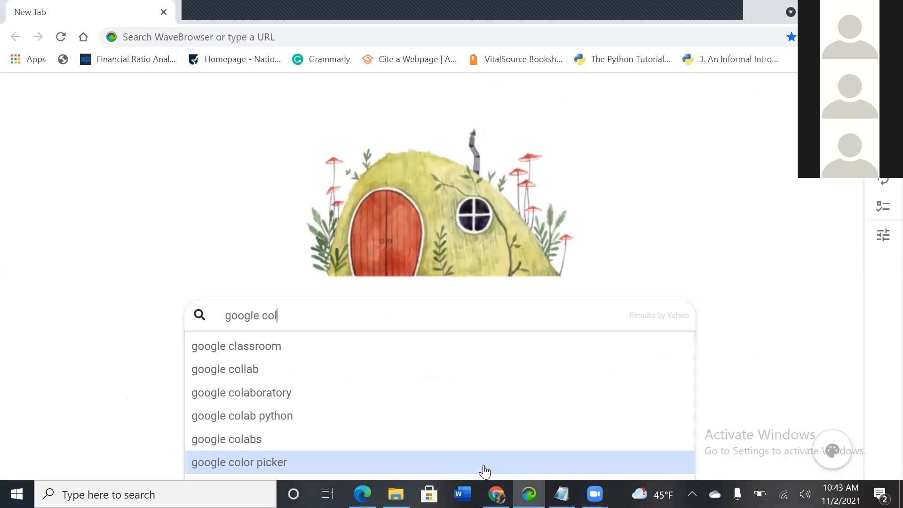
pyautogui.write('ab')
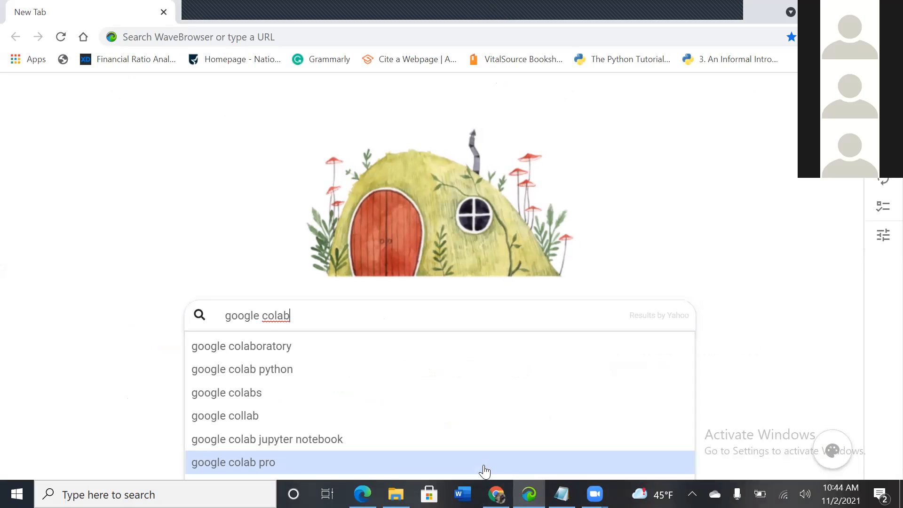
pyautogui.click(484, 470)
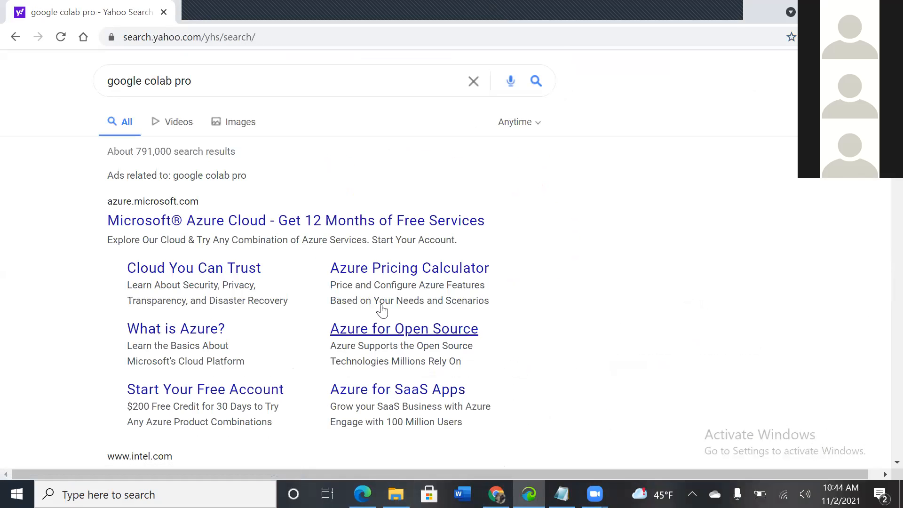
# Step: Change the search query to google colab and run the search again
pyautogui.click(205, 90)
pyautogui.press('BackSpace')
pyautogui.press('BackSpace')
pyautogui.press('BackSpace')
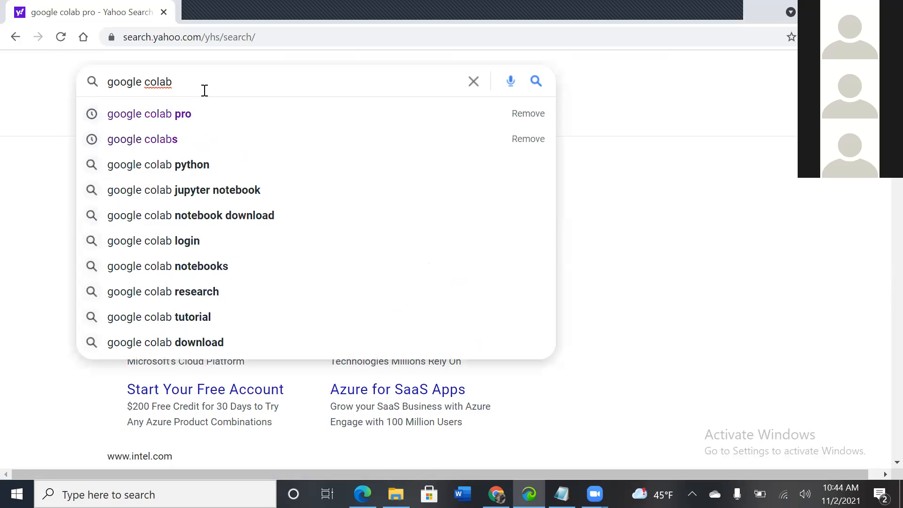
pyautogui.press('Return')
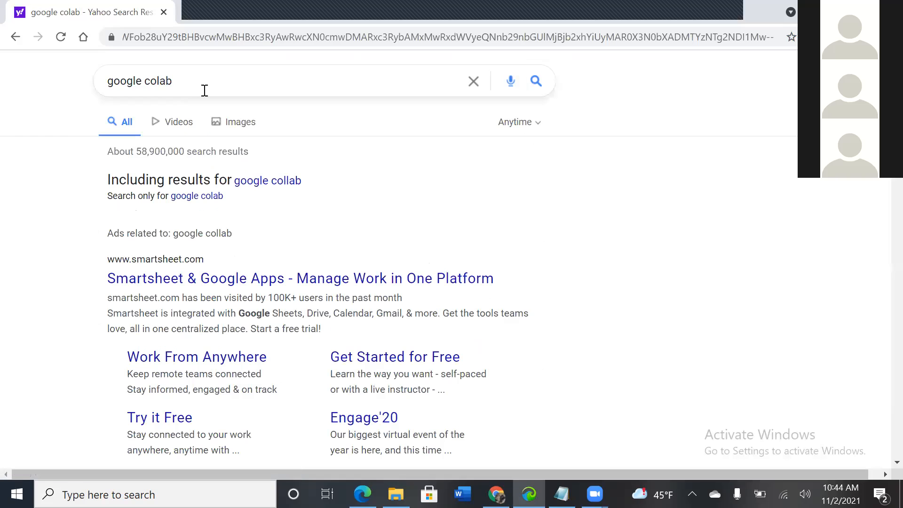
# Step: Open the Google Colab site from the search results and maximize its browser window
pyautogui.scroll(-1, 205, 91)
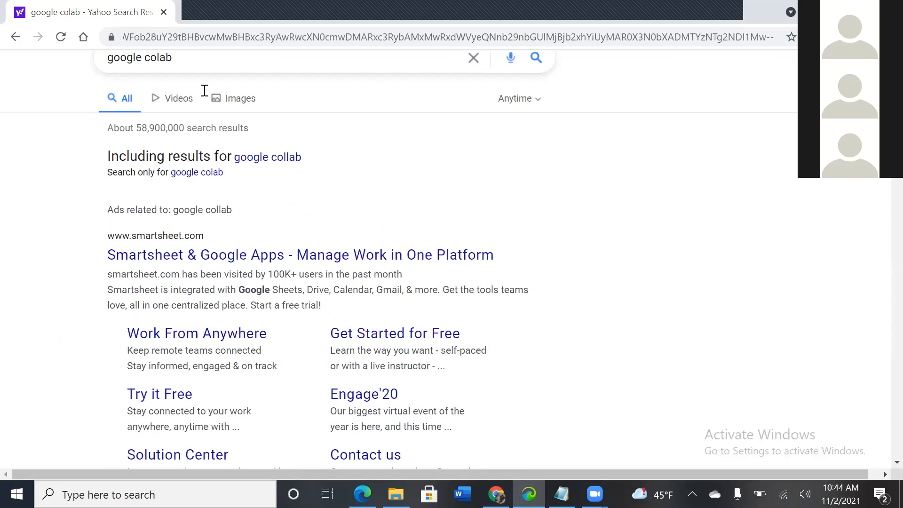
pyautogui.scroll(-2, 204, 90)
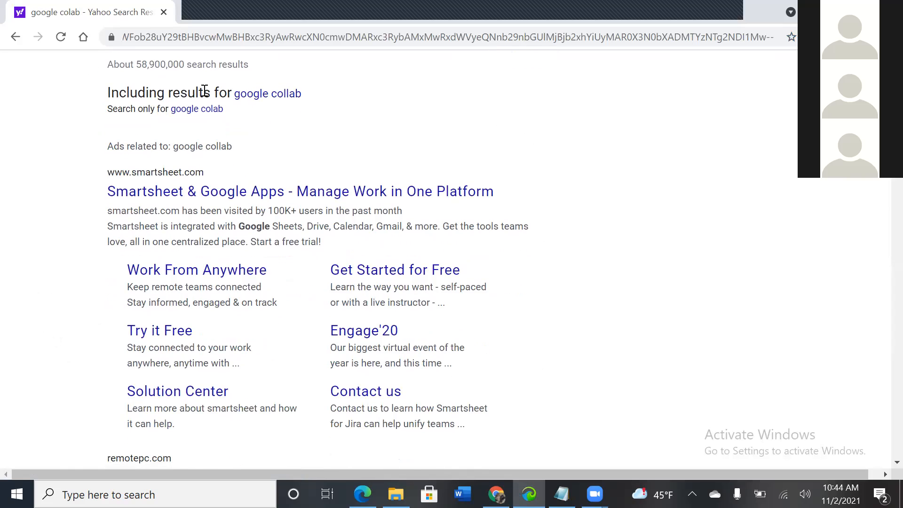
pyautogui.scroll(-5, 205, 90)
pyautogui.scroll(-2, 204, 90)
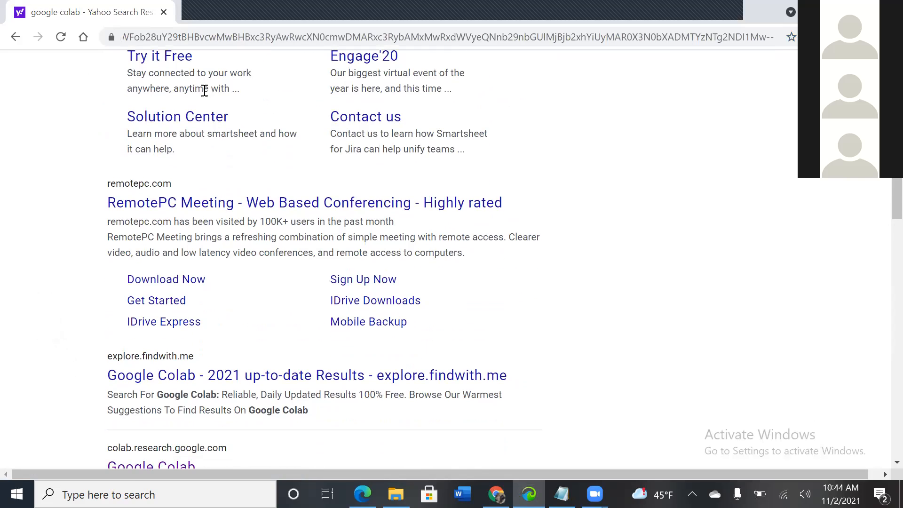
pyautogui.scroll(-3, 204, 90)
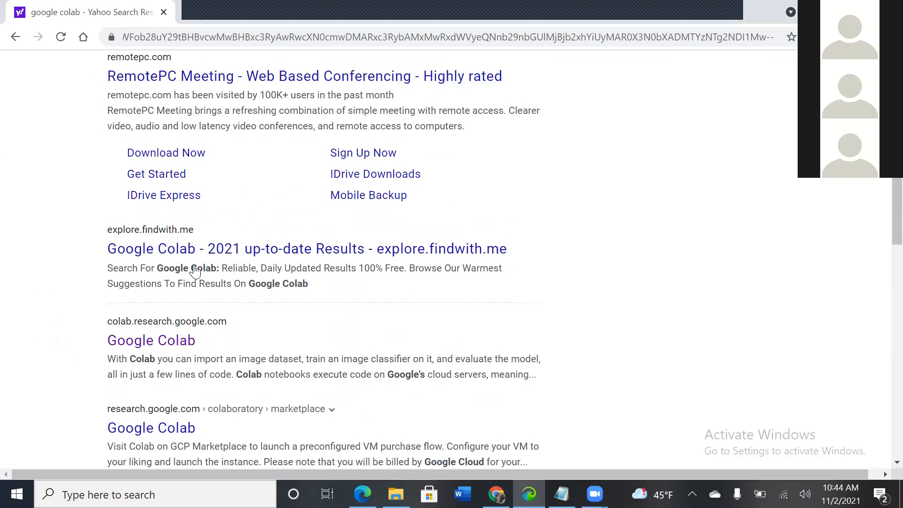
pyautogui.click(179, 341)
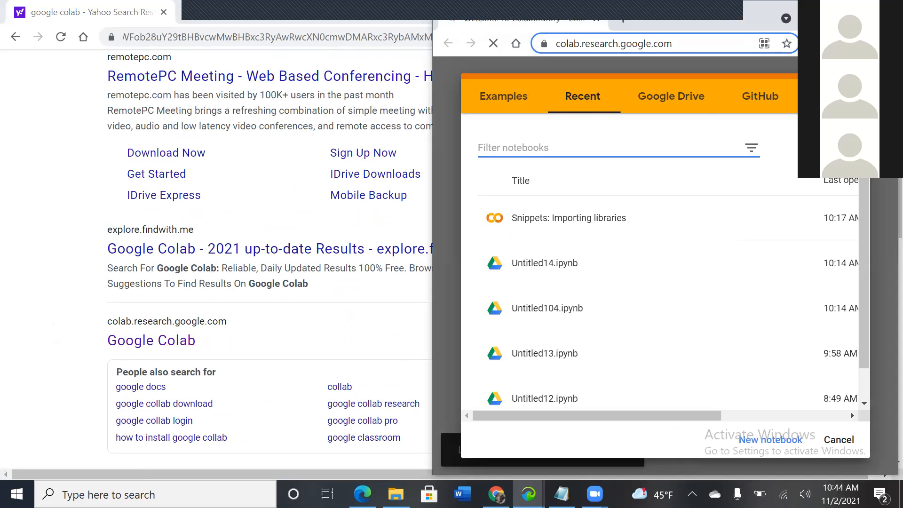
pyautogui.click(849, 13)
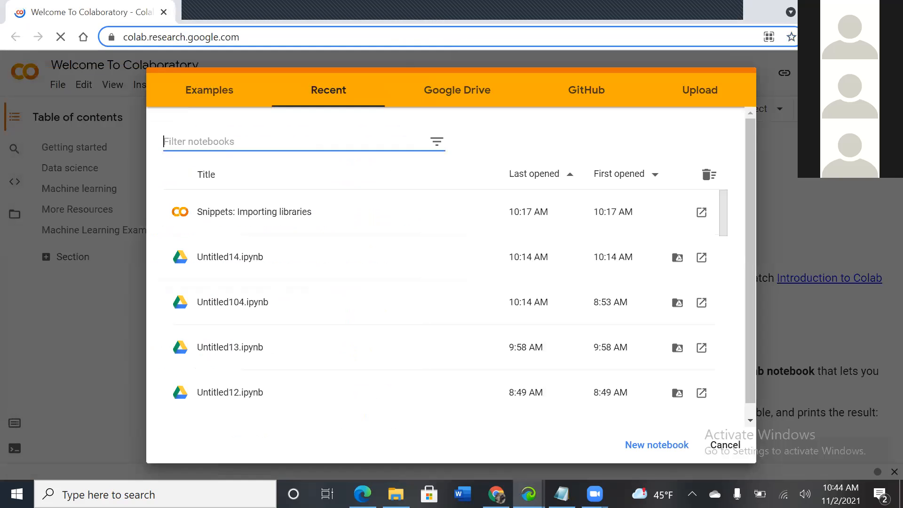
# Step: Create a new notebook and run a code cell containing import pandas as pd
pyautogui.click(640, 452)
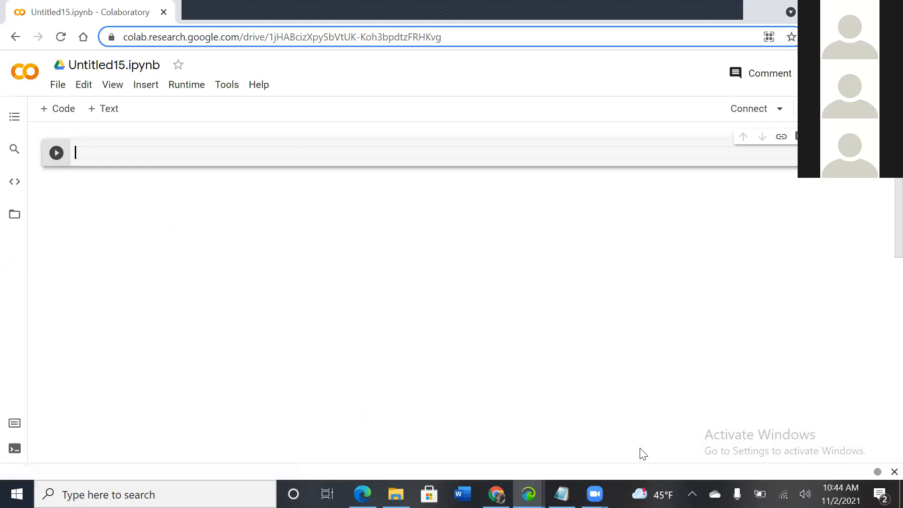
pyautogui.write('import pandas as')
pyautogui.write('pd')
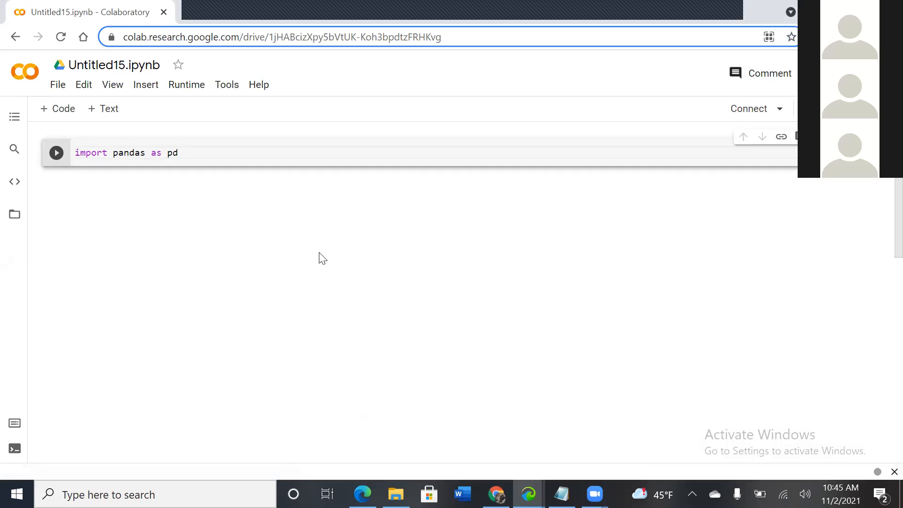
pyautogui.click(57, 153)
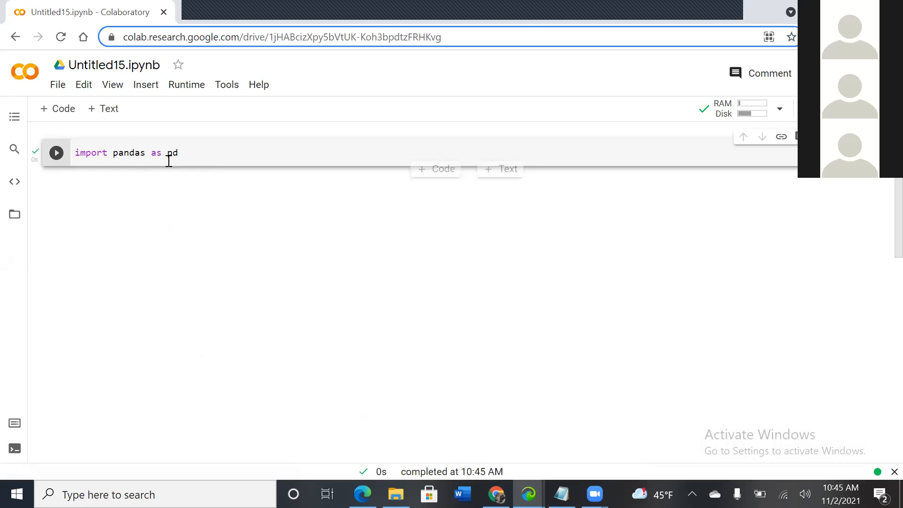
# Step: Add a code cell with the pasted google.colab files.upload() snippet, join its lines, and run it
pyautogui.click(61, 111)
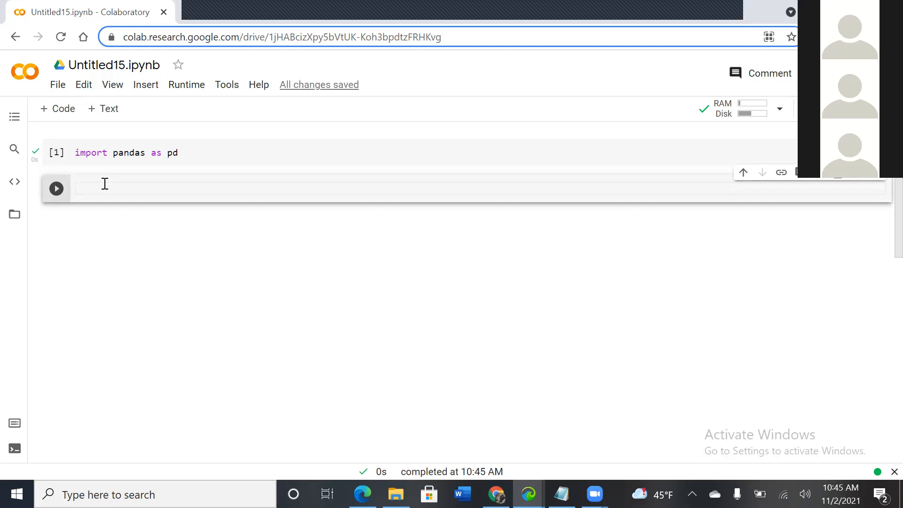
pyautogui.write('from google.colab import files  files.upload()')
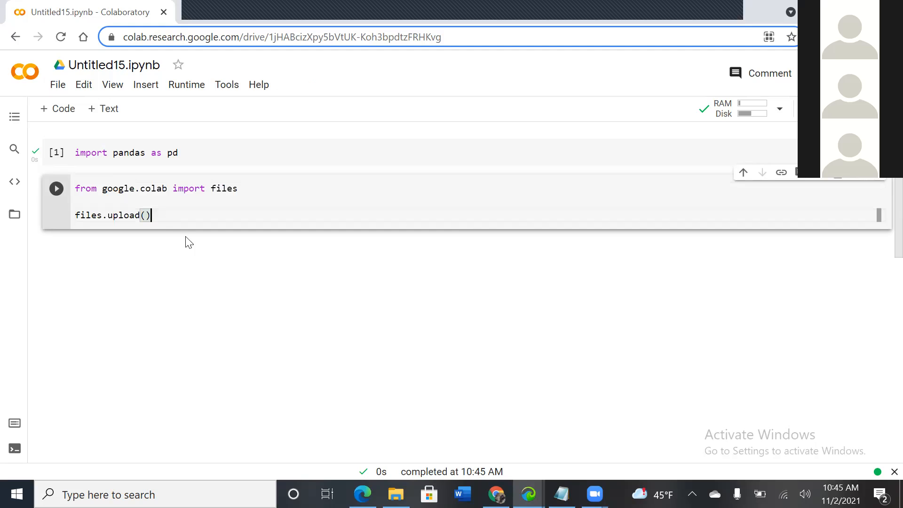
pyautogui.click(76, 215)
pyautogui.press('BackSpace')
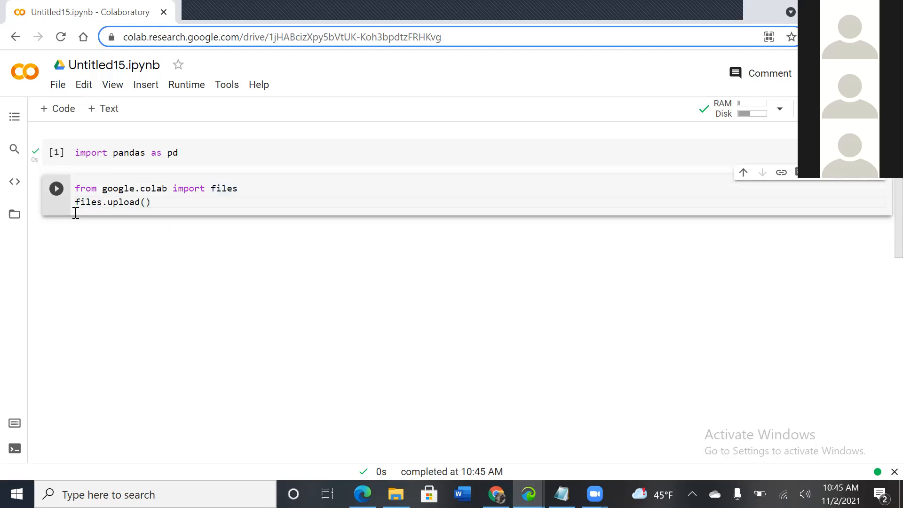
pyautogui.click(57, 190)
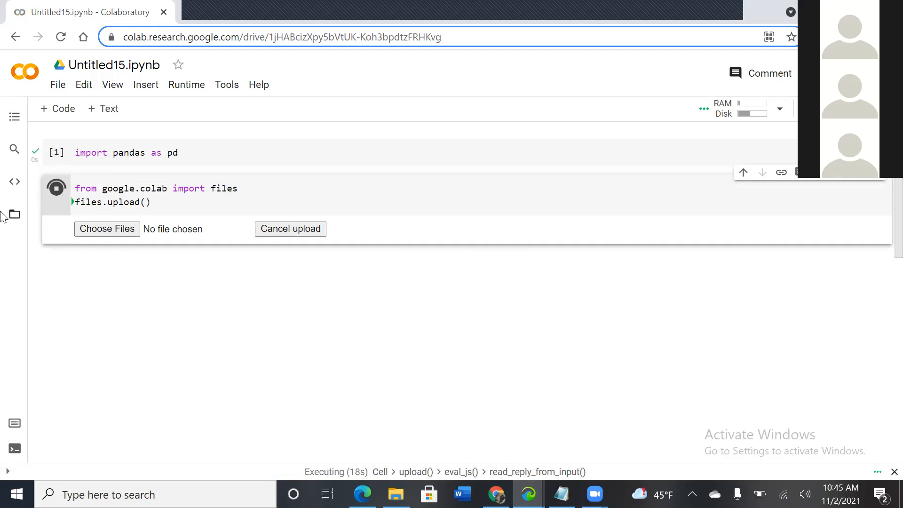
# Step: Upload the Training.py file from the Documents folder through the file chooser
pyautogui.click(96, 231)
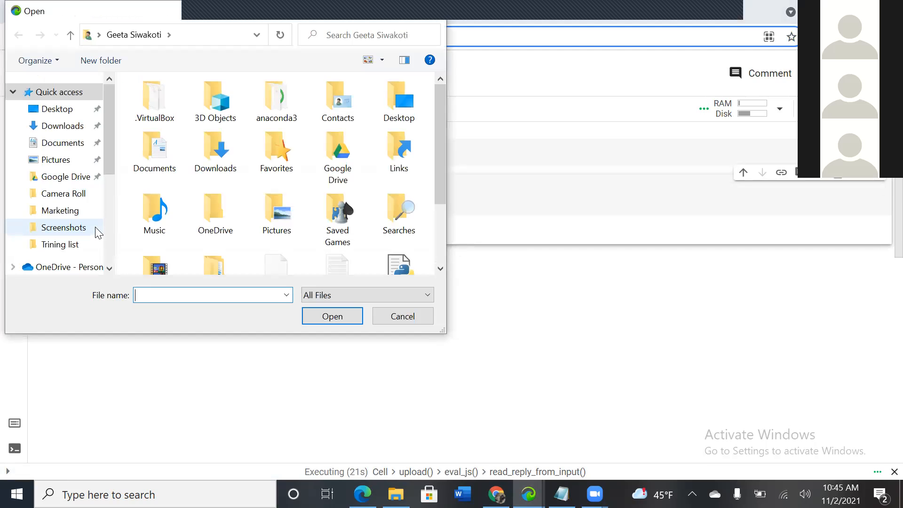
pyautogui.doubleClick(213, 155)
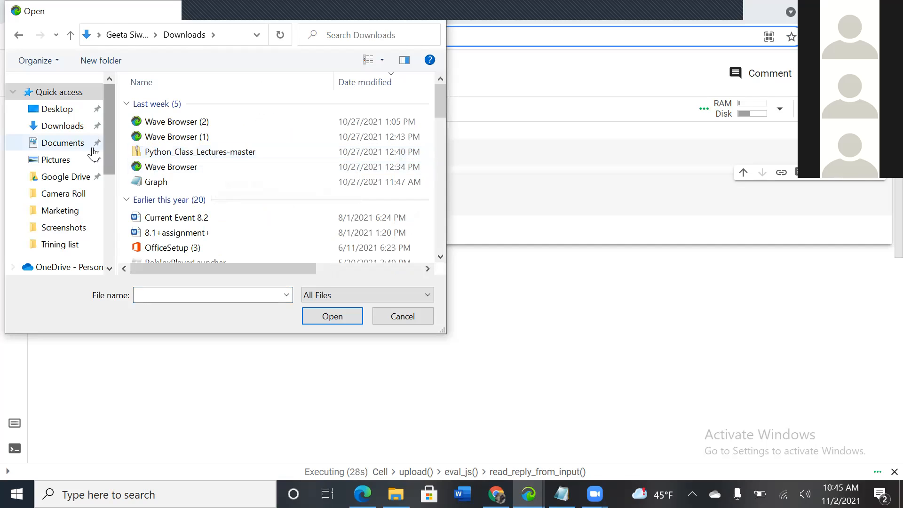
pyautogui.click(73, 146)
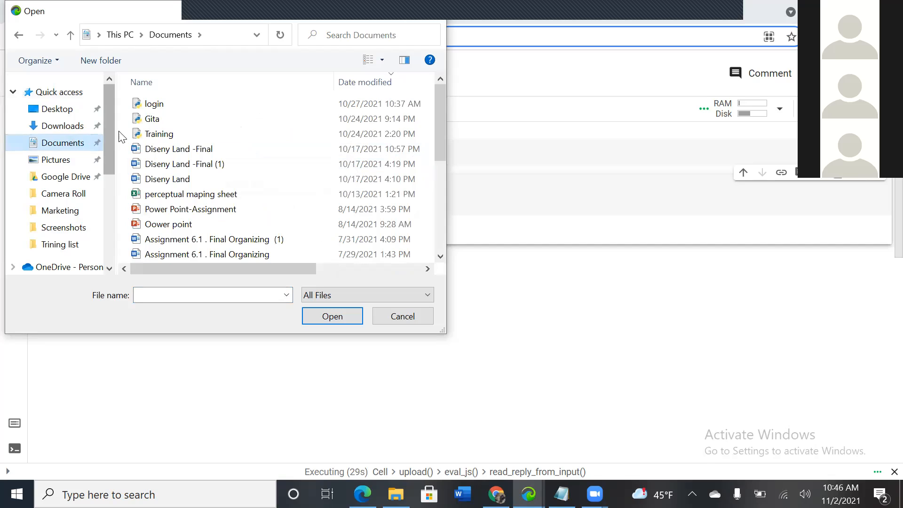
pyautogui.click(165, 137)
pyautogui.doubleClick(165, 136)
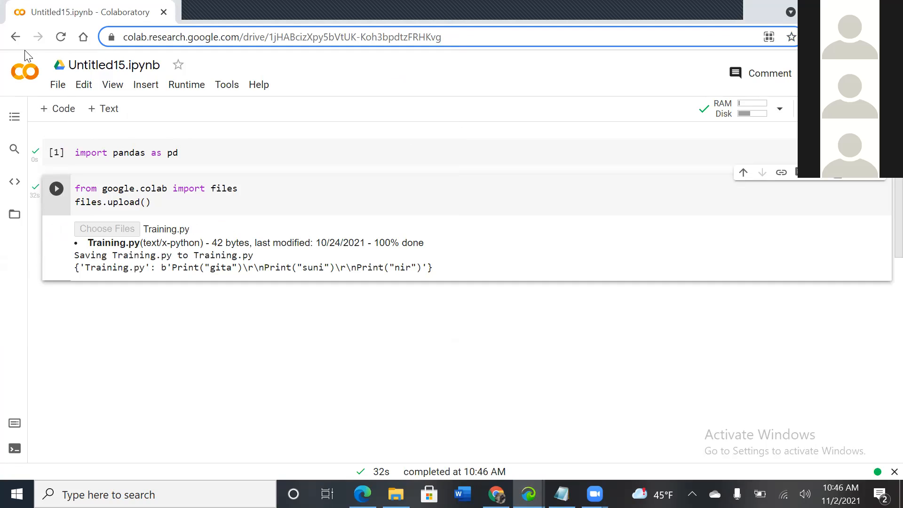
# Step: Try to navigate back from the notebook, then stay on the page
pyautogui.click(14, 39)
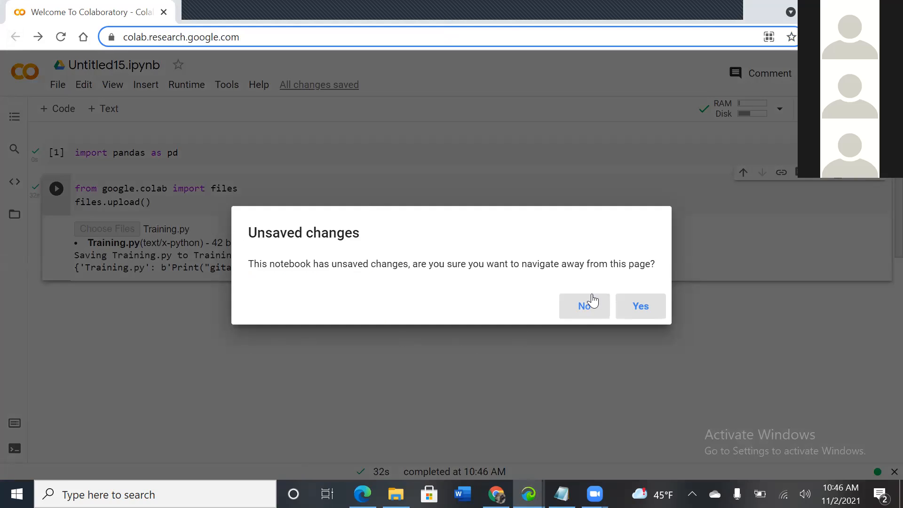
pyautogui.click(582, 307)
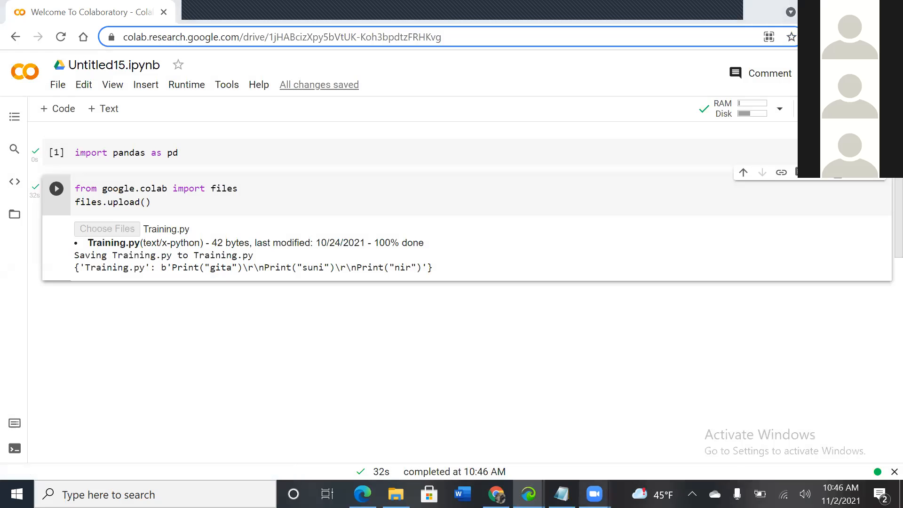
# Step: Switch to another window from the taskbar
pyautogui.moveTo(593, 494)
pyautogui.click(615, 437)
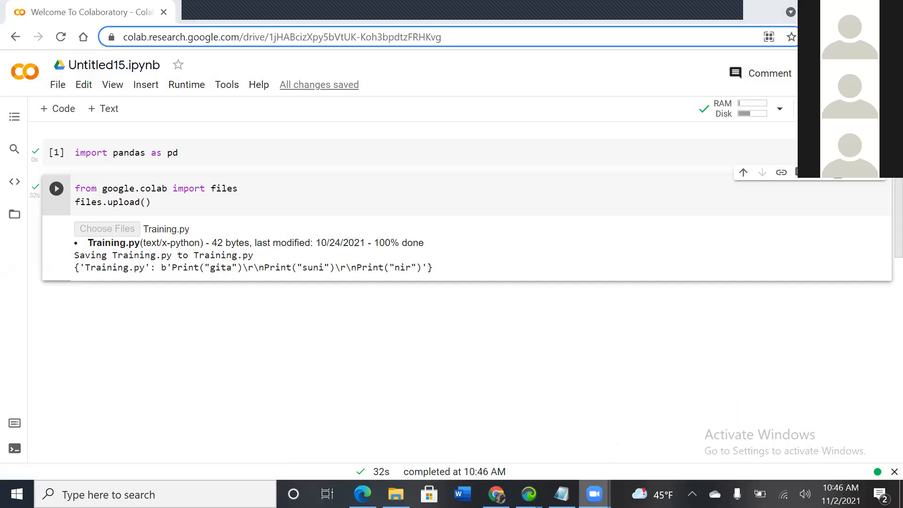
pyautogui.click(607, 451)
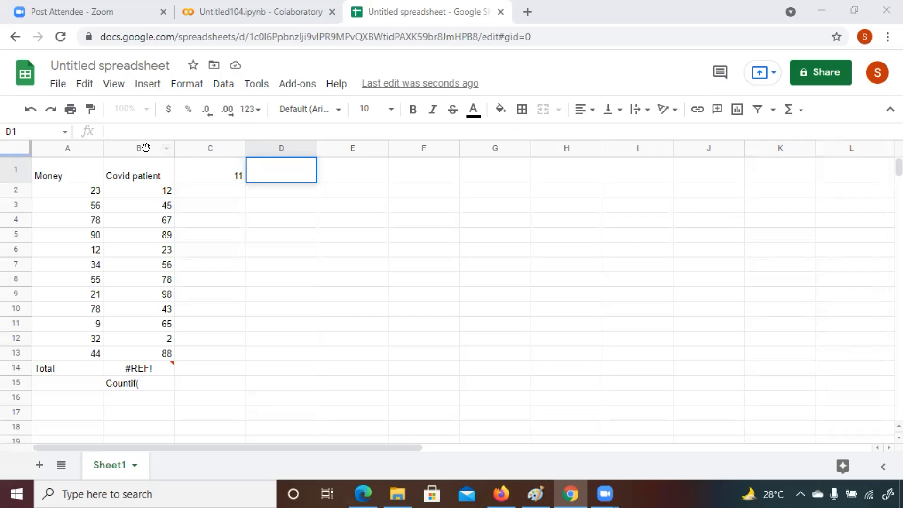
# Step: Clear the contents of cells B14 and B15 in the spreadsheet
pyautogui.click(135, 130)
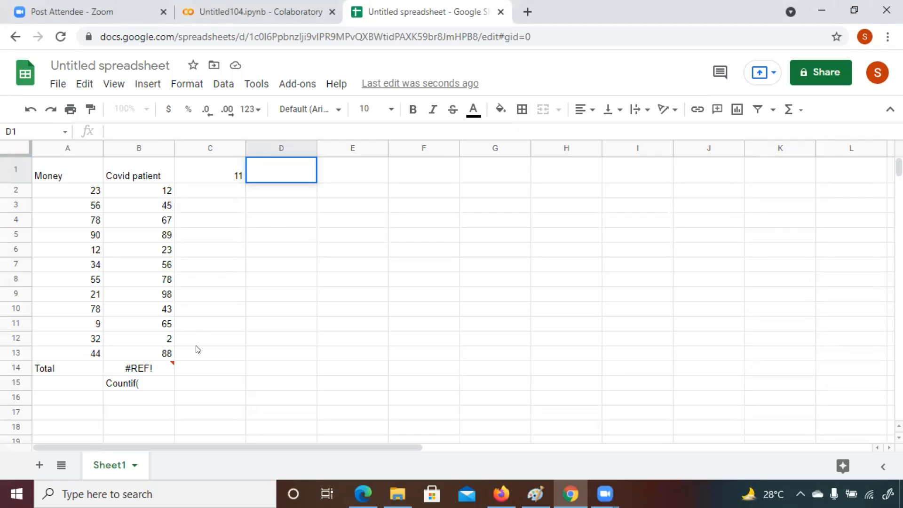
pyautogui.click(139, 370)
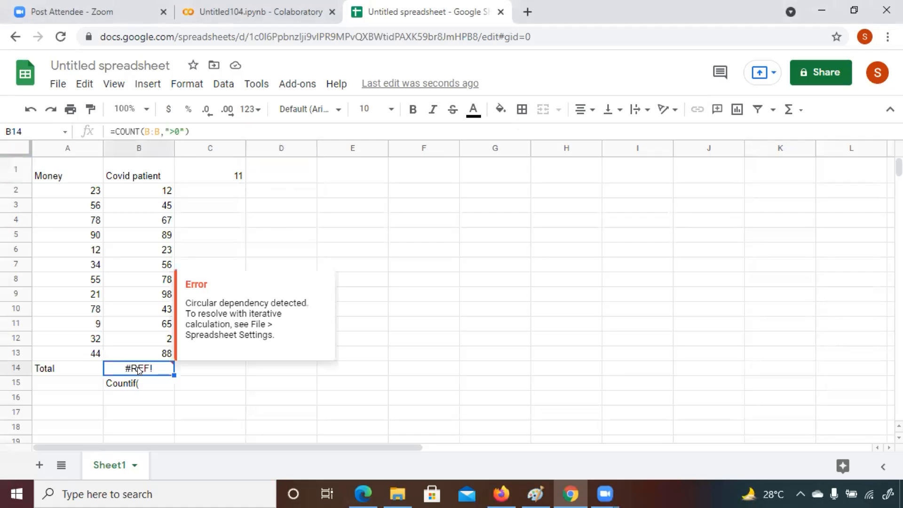
pyautogui.press('Delete')
pyautogui.click(133, 383)
pyautogui.press('Delete')
# Step: Enter the formula =SUM(B:B) in cell B14 by selecting column B as the range
pyautogui.click(116, 368)
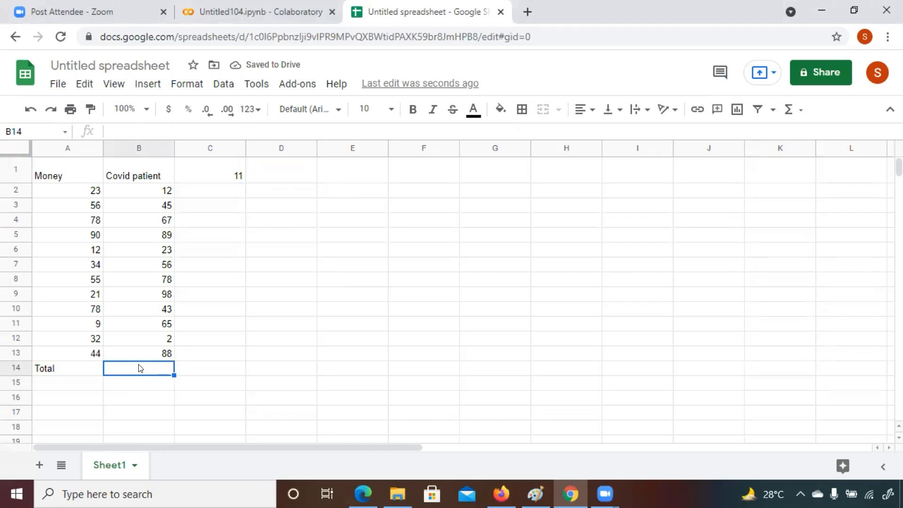
pyautogui.click(112, 131)
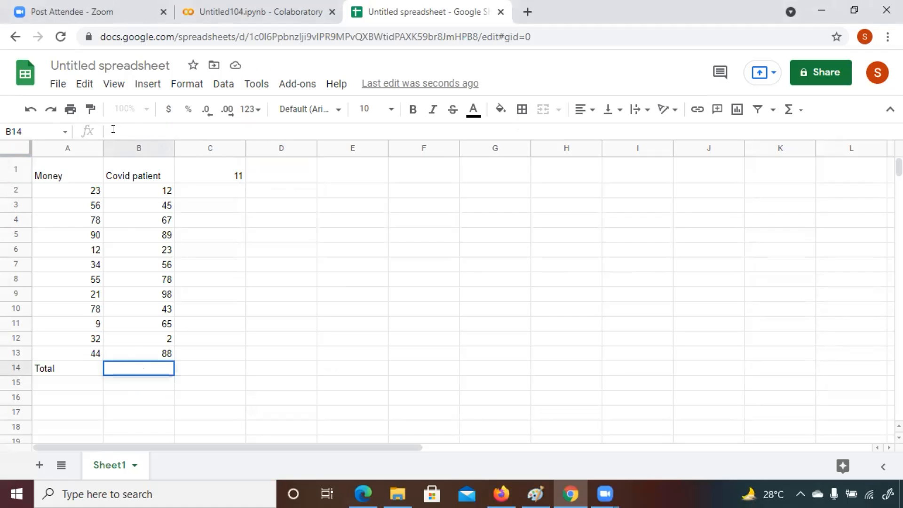
pyautogui.write('=')
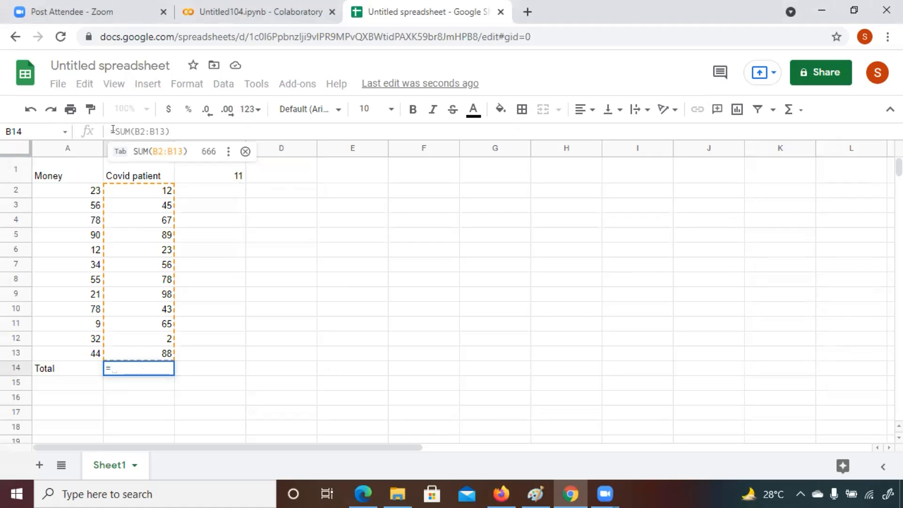
pyautogui.write('SUM')
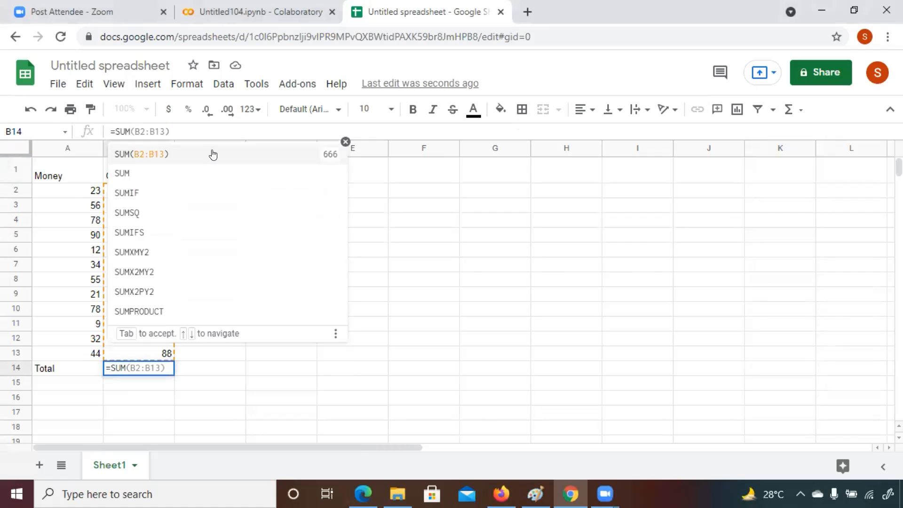
pyautogui.write('(')
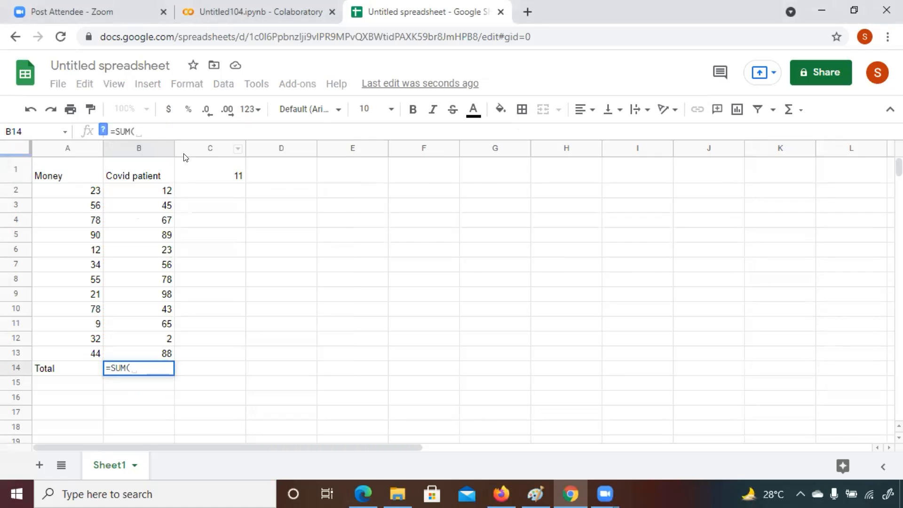
pyautogui.click(142, 148)
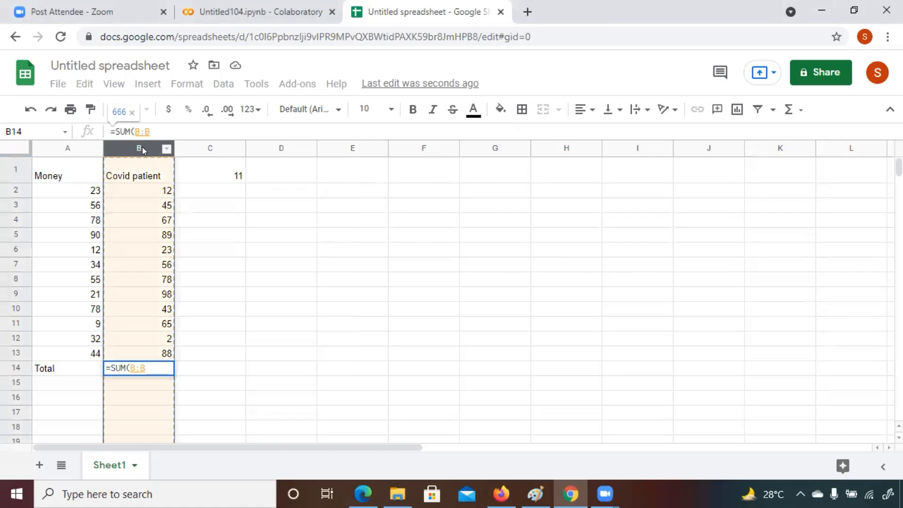
pyautogui.write(')')
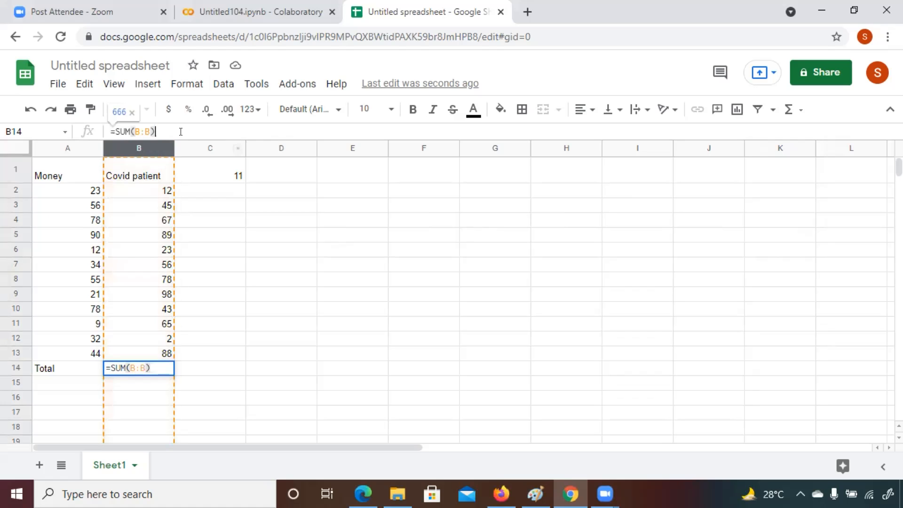
pyautogui.press('Return')
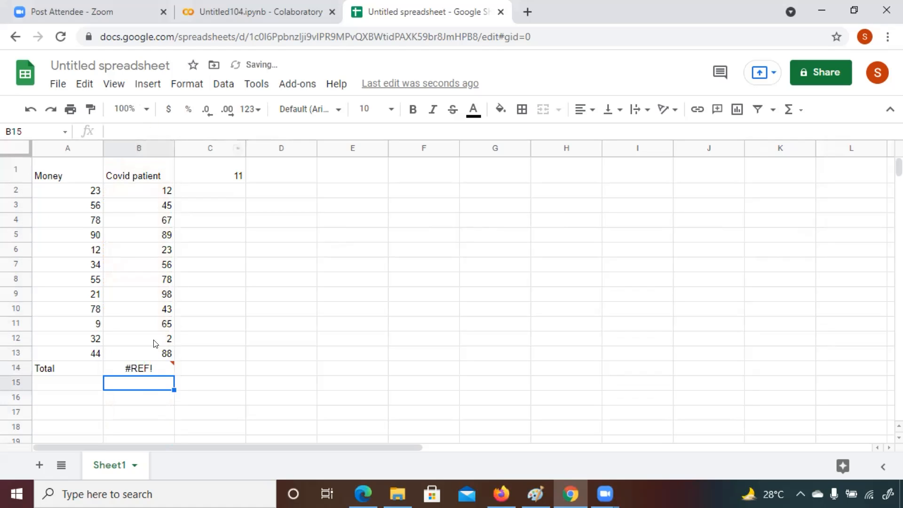
# Step: Rewrite the total formula in cell B14 as =SUM(B2:B13) to sum the Covid patient values
pyautogui.click(148, 367)
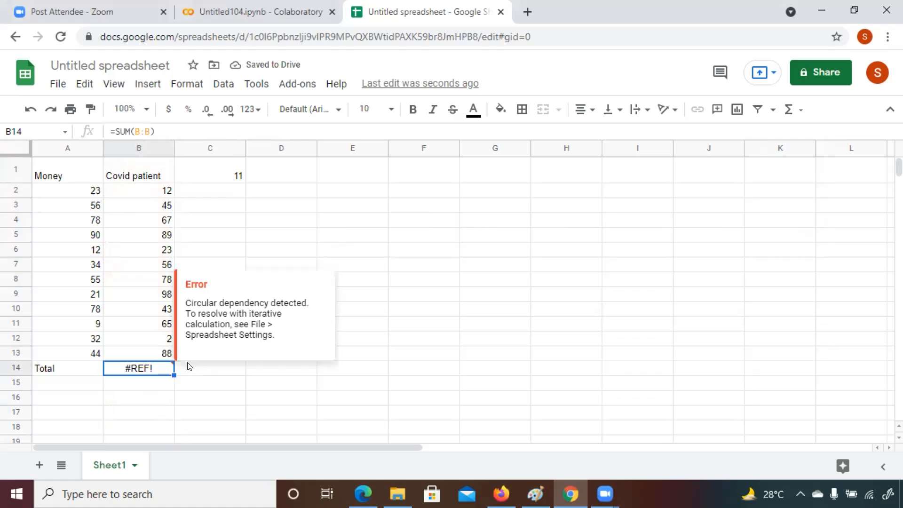
pyautogui.click(153, 125)
pyautogui.click(146, 130)
pyautogui.click(157, 131)
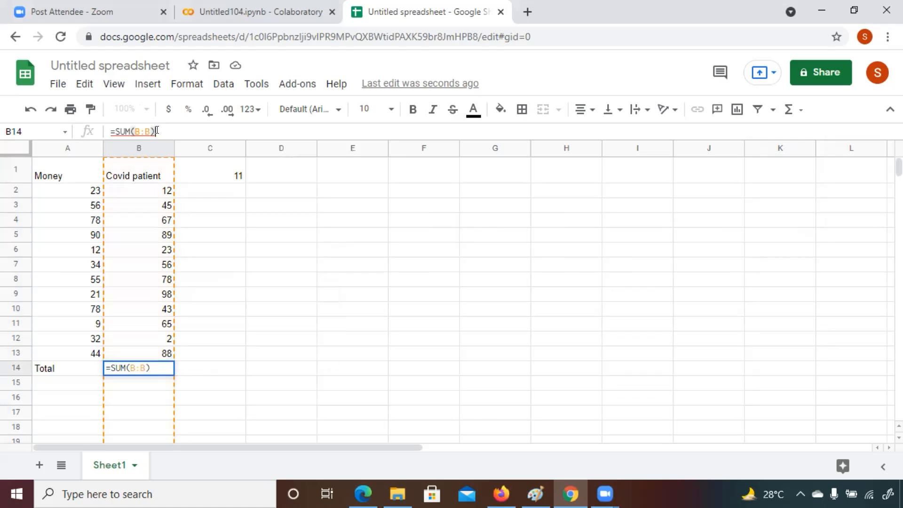
pyautogui.press('BackSpace')
pyautogui.press('BackSpace')
pyautogui.press('BackSpace')
pyautogui.press('BackSpace')
pyautogui.press('BackSpace')
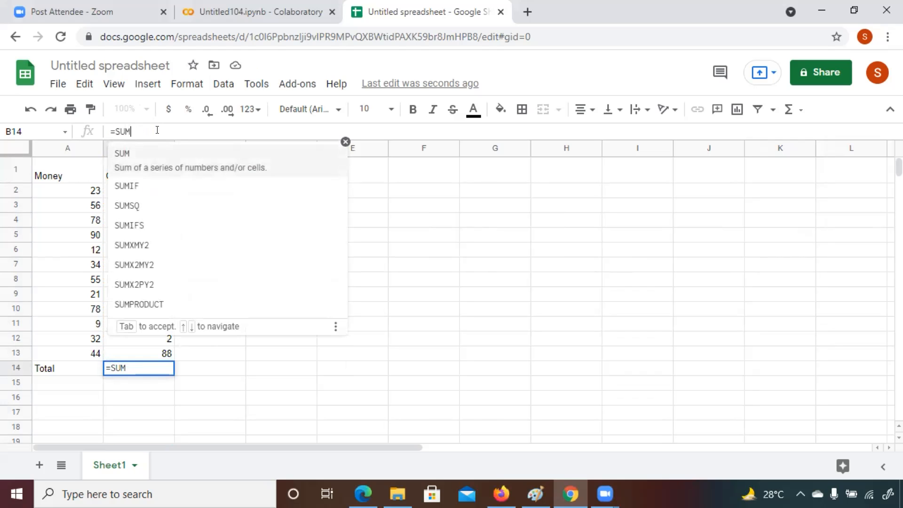
pyautogui.write('(')
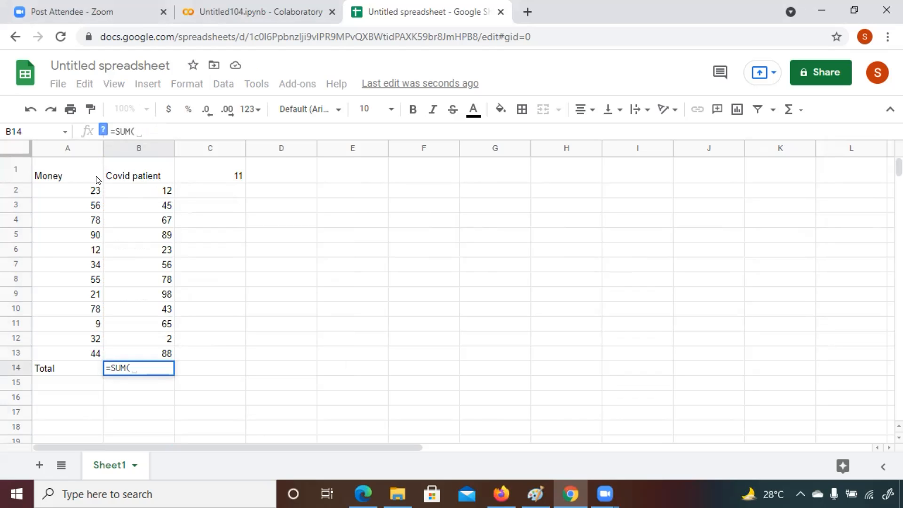
pyautogui.press('BackSpace')
pyautogui.press('BackSpace')
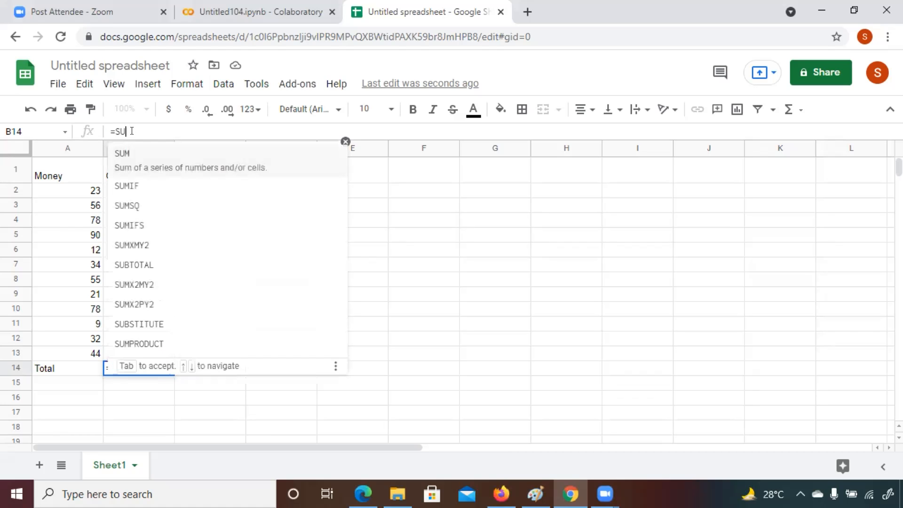
pyautogui.write('m')
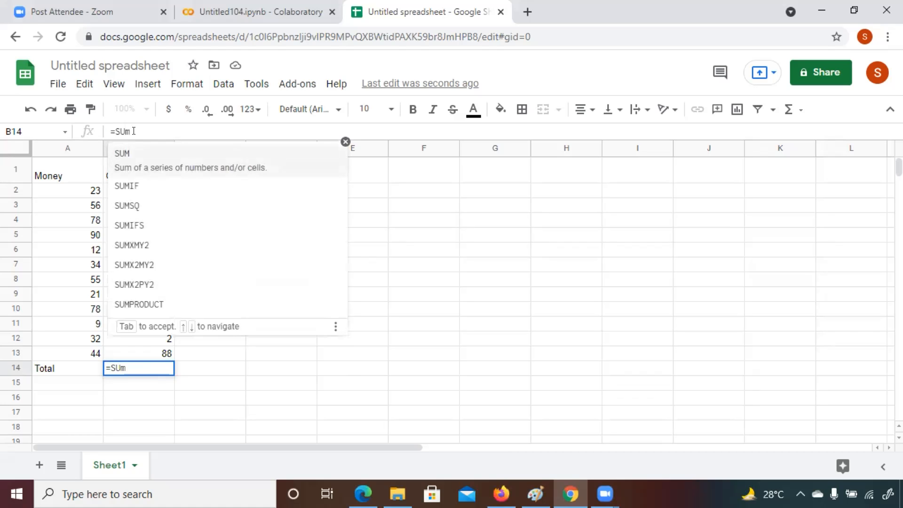
pyautogui.press('BackSpace')
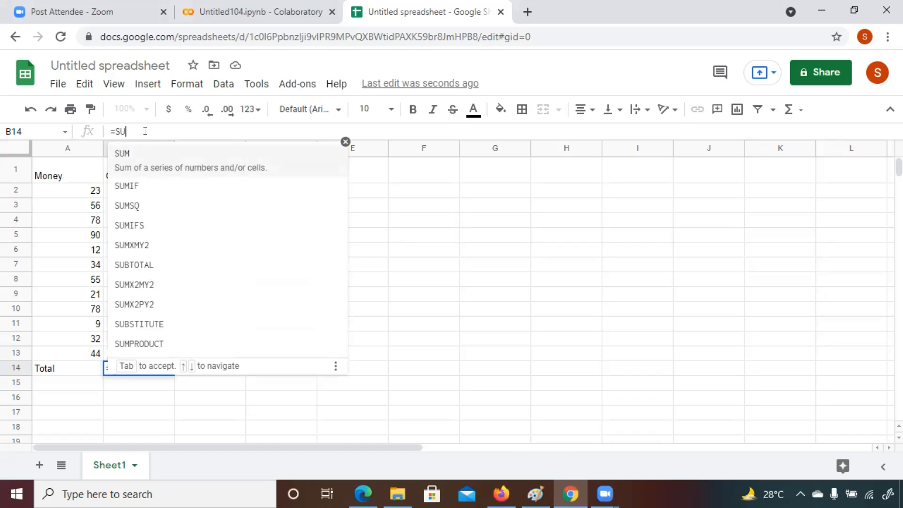
pyautogui.write('M')
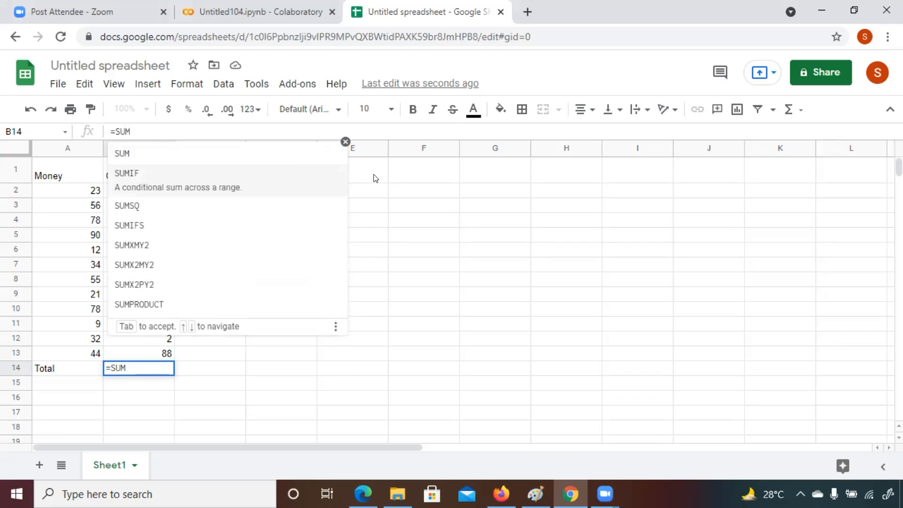
pyautogui.write('(')
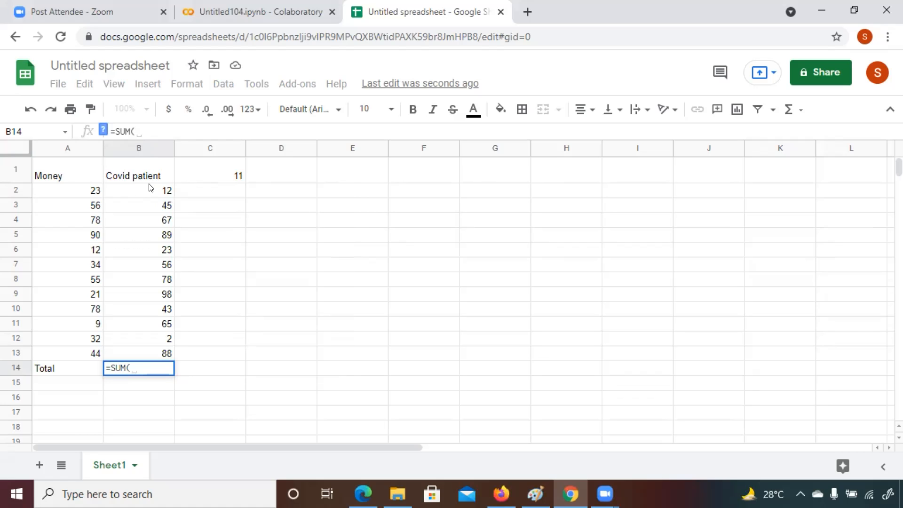
pyautogui.click(142, 149)
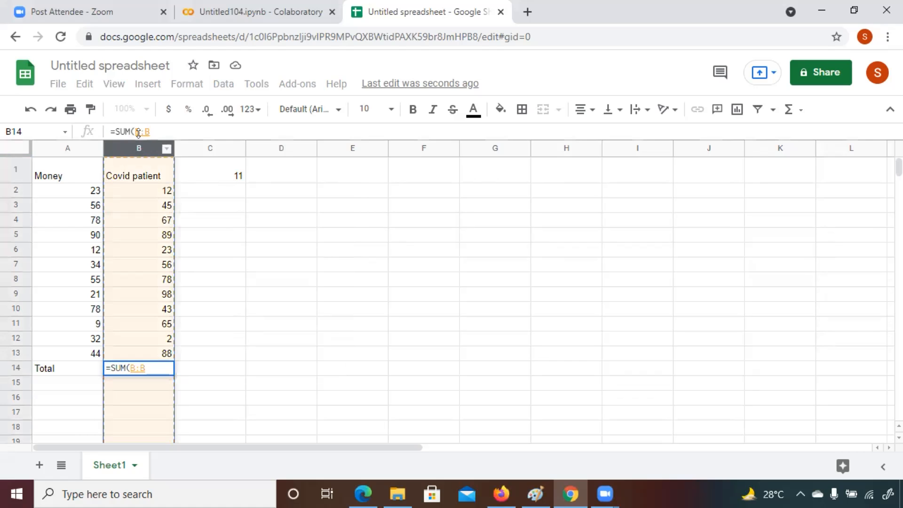
pyautogui.click(135, 132)
pyautogui.write('2:B')
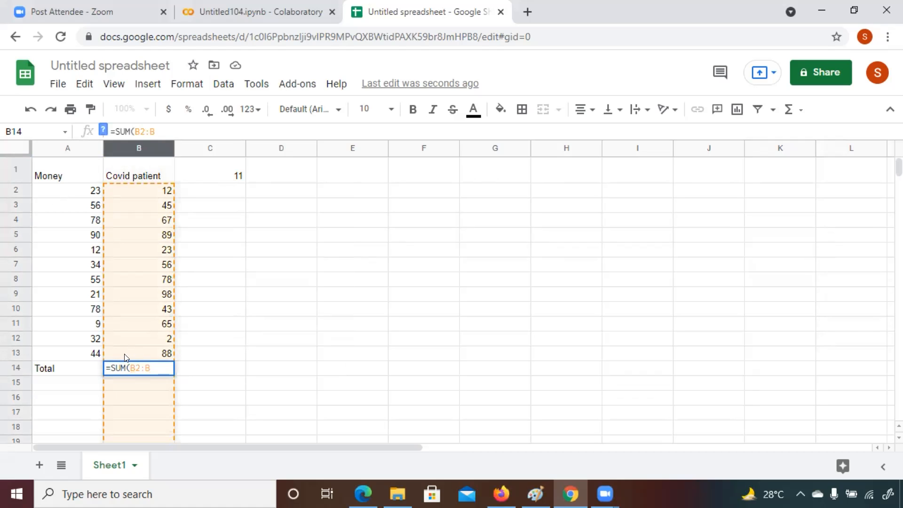
pyautogui.write('13)')
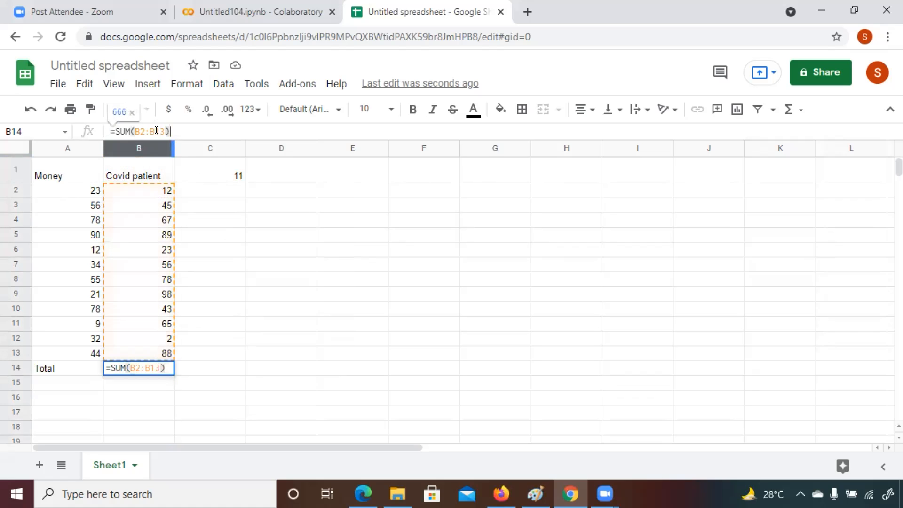
pyautogui.press('Return')
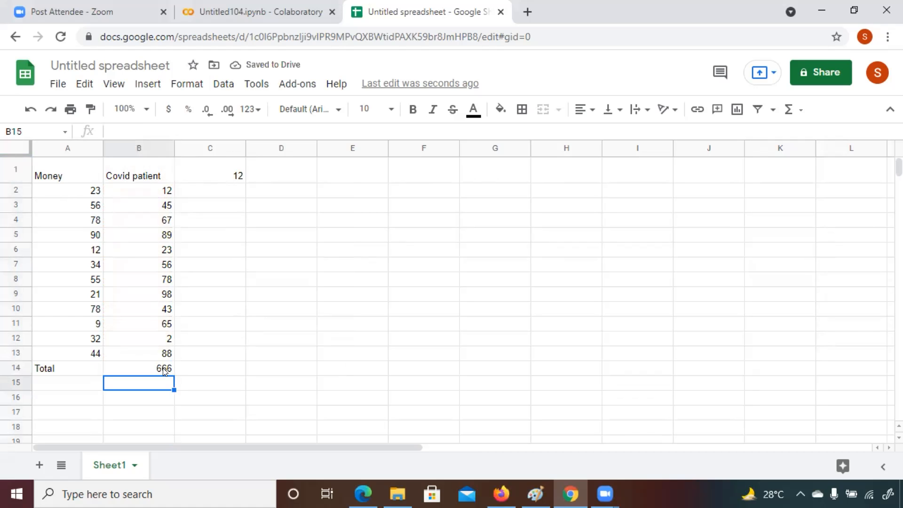
# Step: Enter the formula =SUM(A2:A13) in cell A15 to total the Money column
pyautogui.click(135, 129)
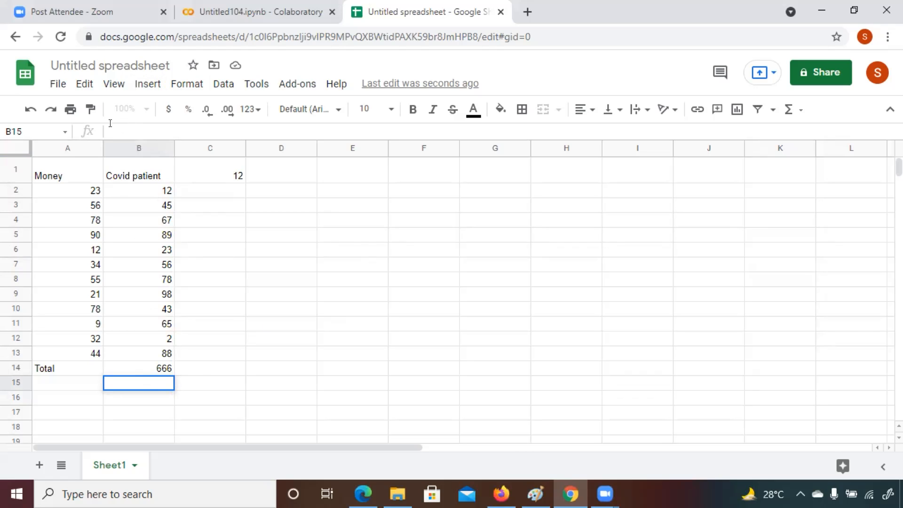
pyautogui.click(62, 176)
pyautogui.click(130, 132)
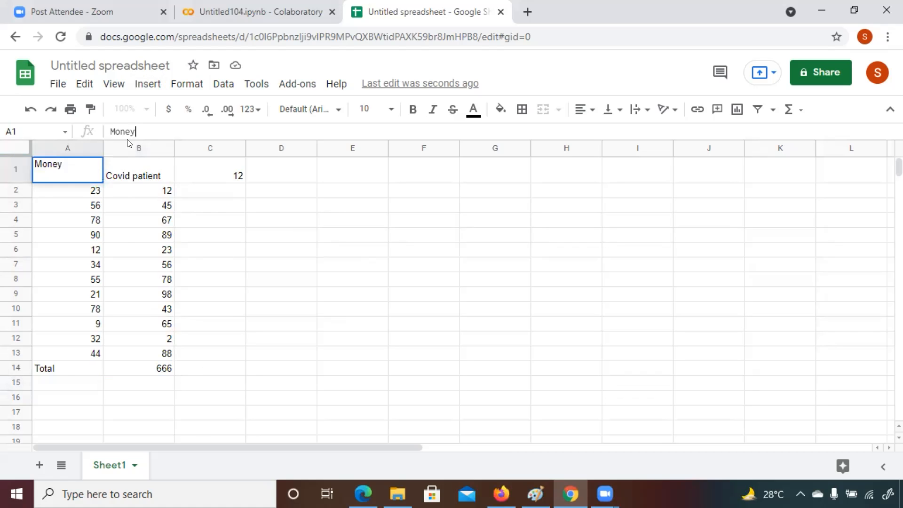
pyautogui.click(63, 367)
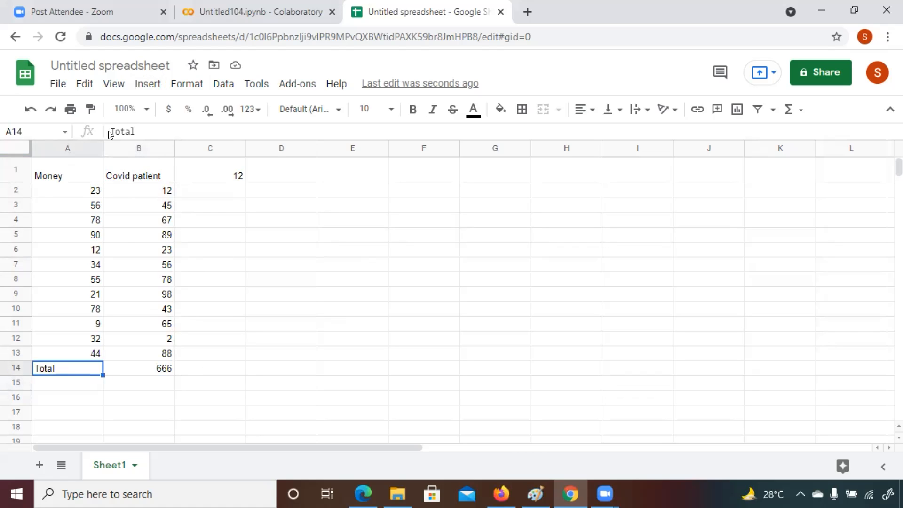
pyautogui.click(121, 128)
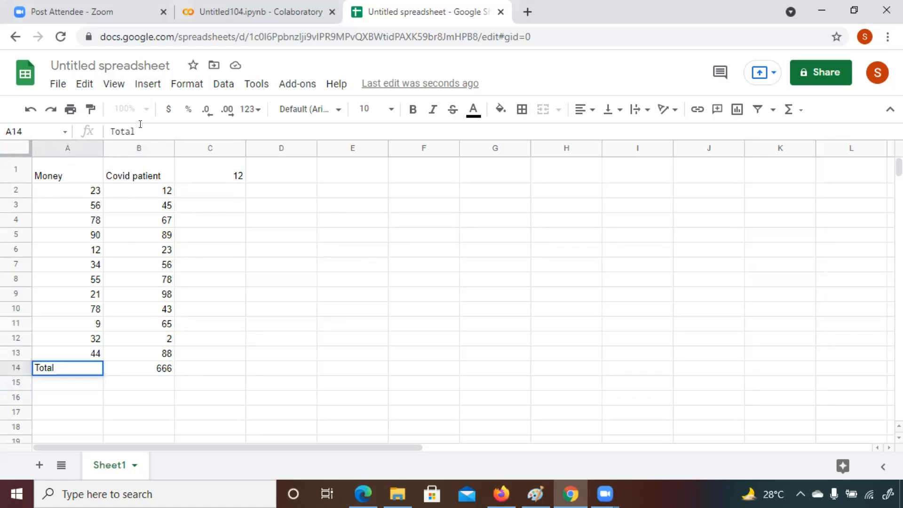
pyautogui.click(84, 387)
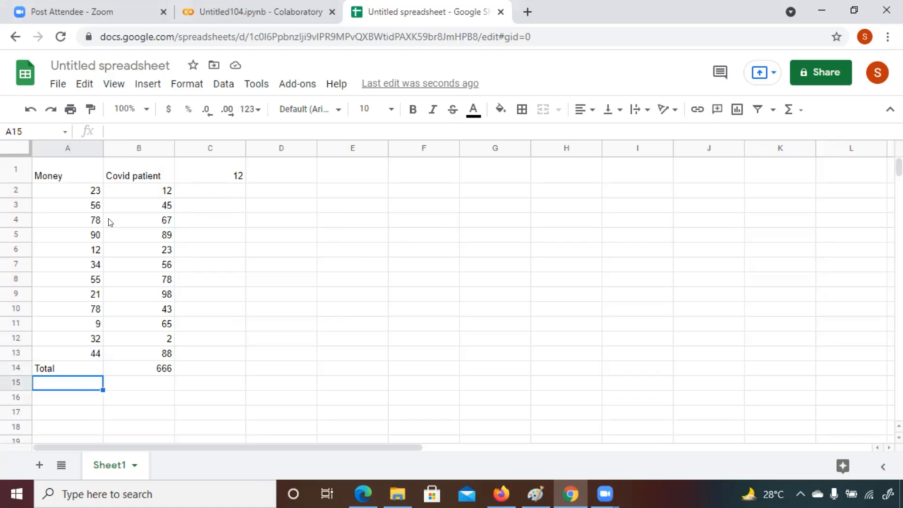
pyautogui.click(112, 130)
pyautogui.write('=')
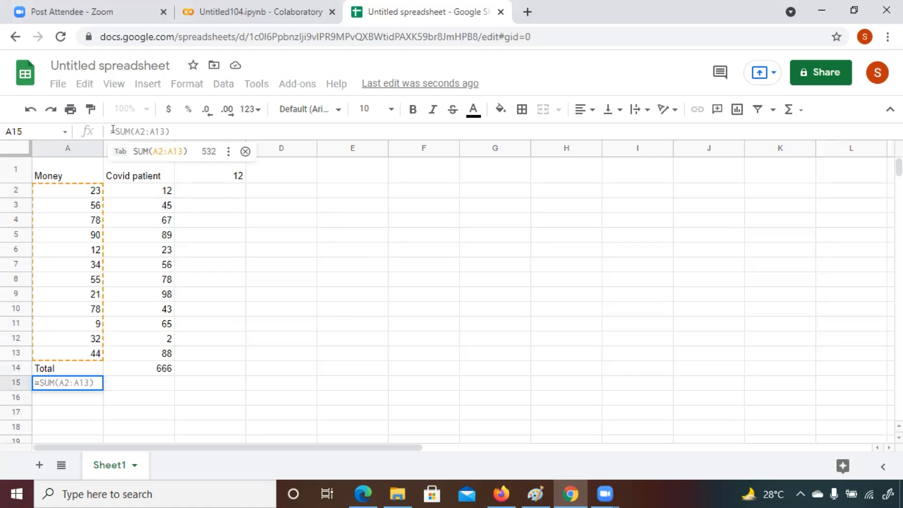
pyautogui.write('S')
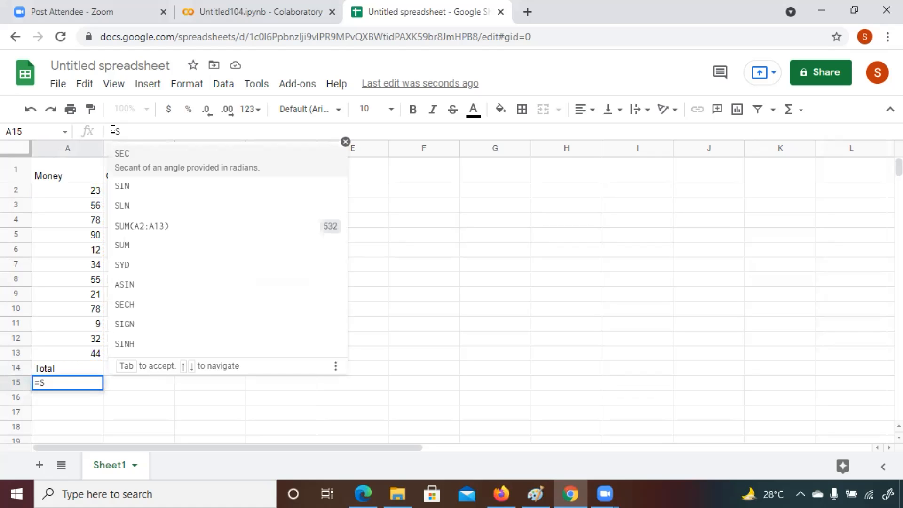
pyautogui.write('UM')
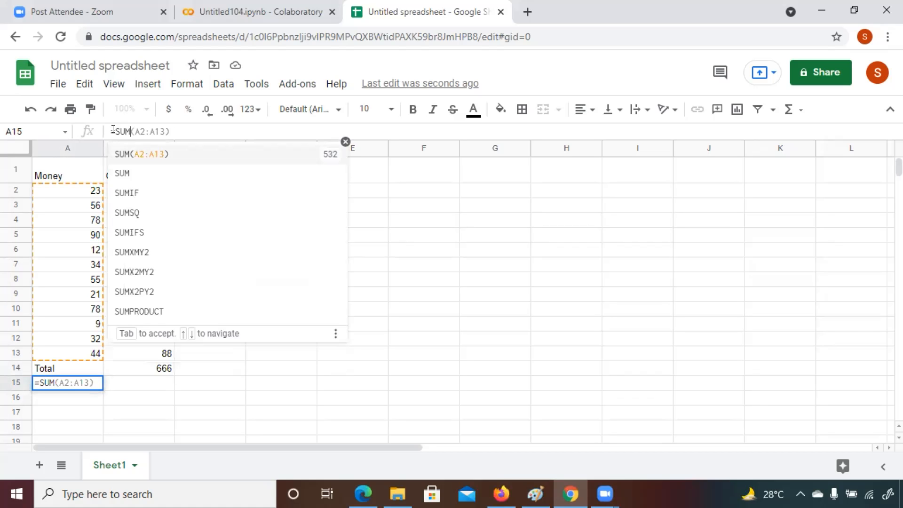
pyautogui.write('(')
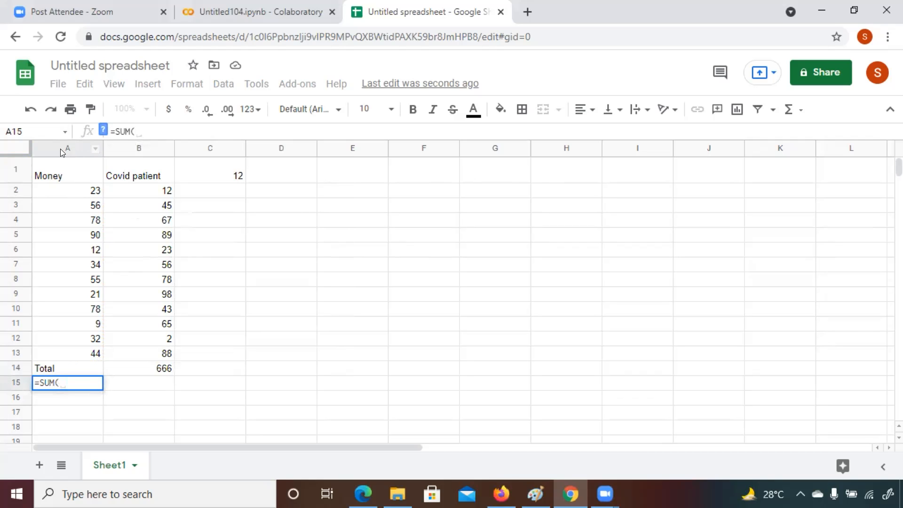
pyautogui.write('A')
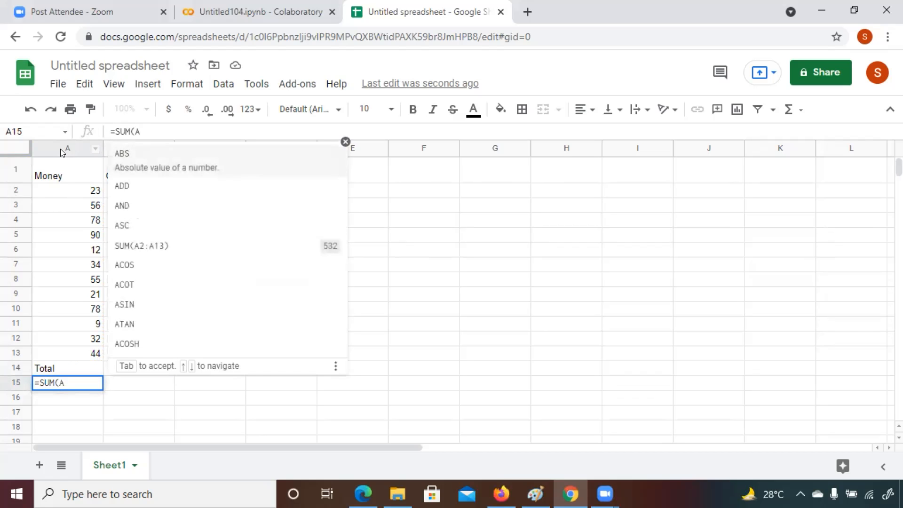
pyautogui.write('2')
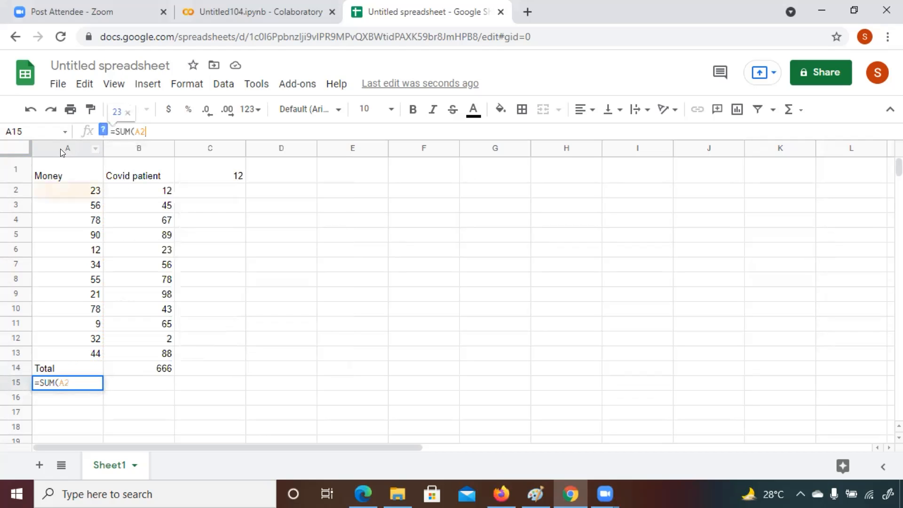
pyautogui.write(':')
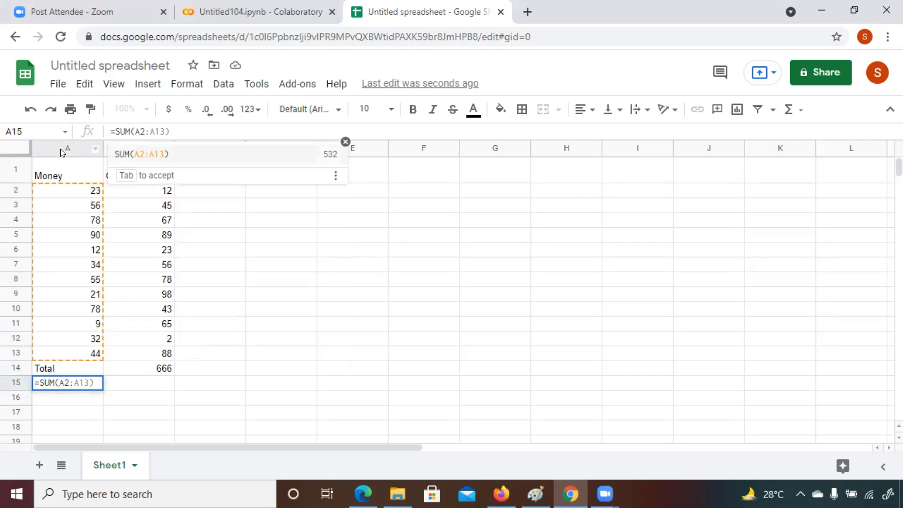
pyautogui.press('Tab')
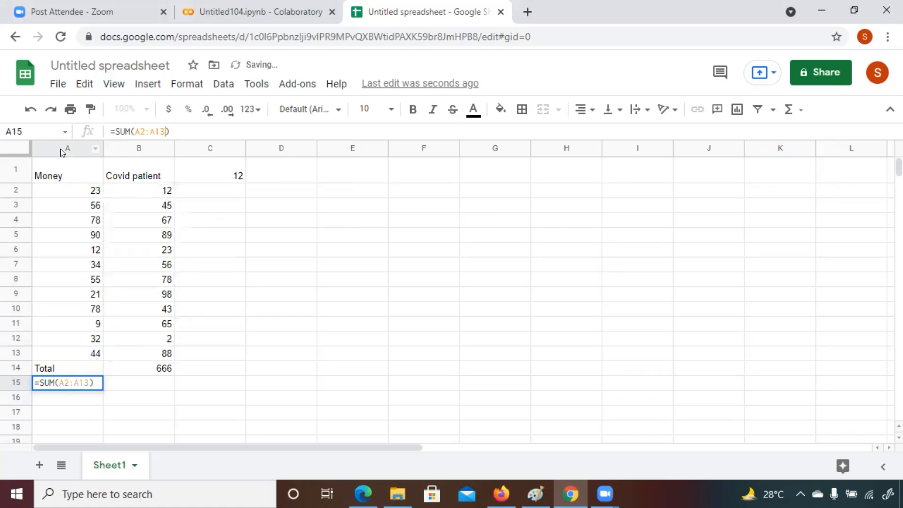
pyautogui.press('Return')
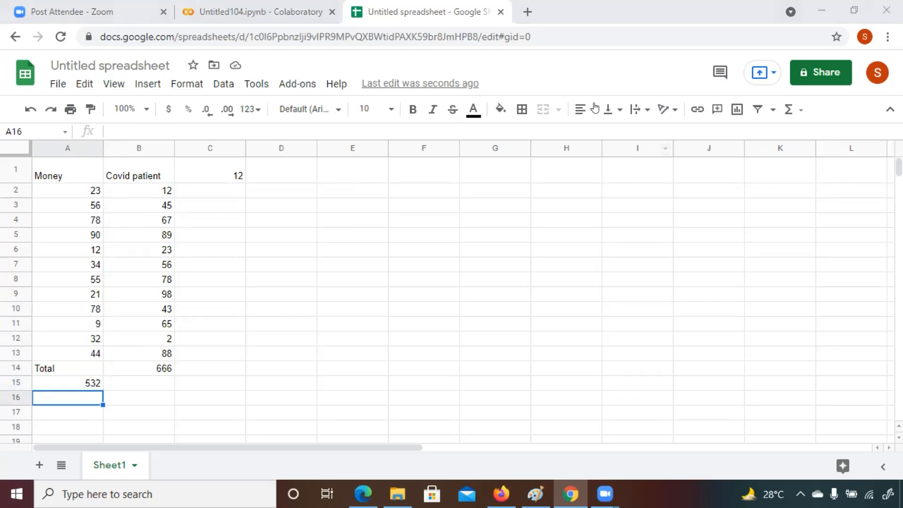
# Step: Rename the spreadsheet to Demo sheet
pyautogui.click(691, 203)
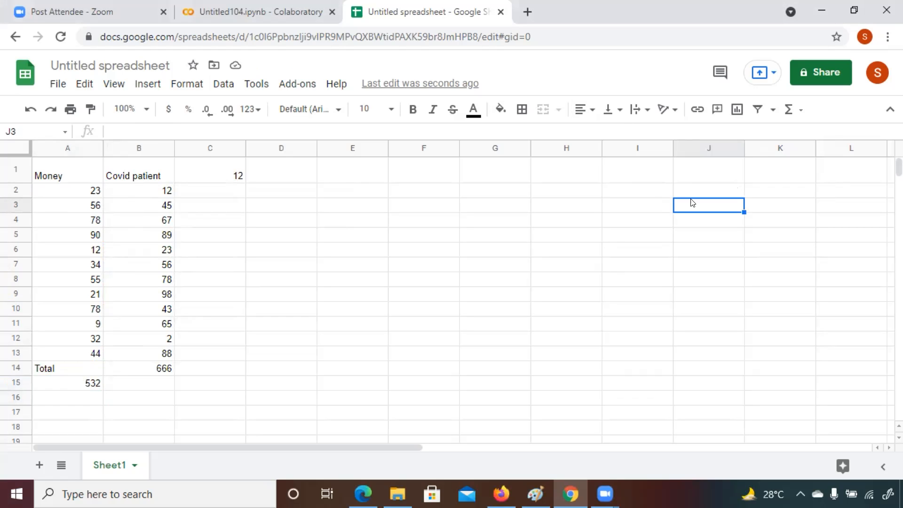
pyautogui.click(88, 65)
pyautogui.click(88, 65)
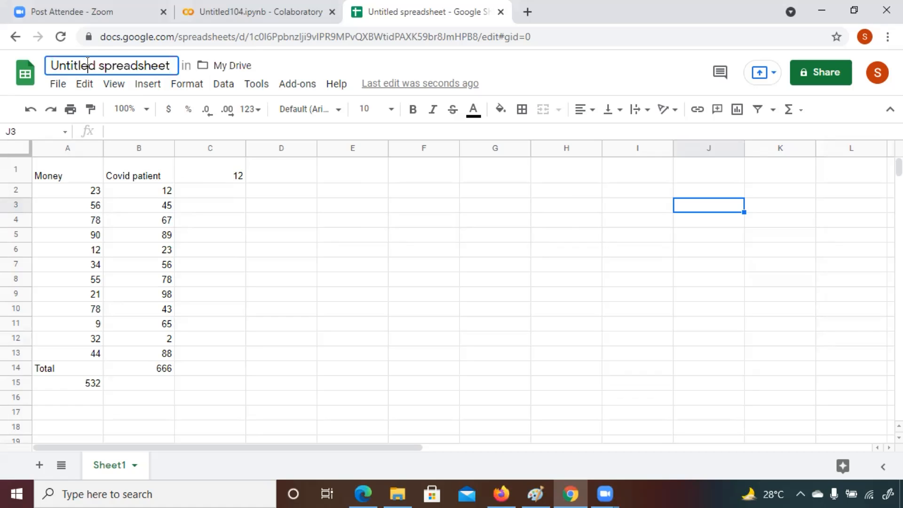
pyautogui.write('D')
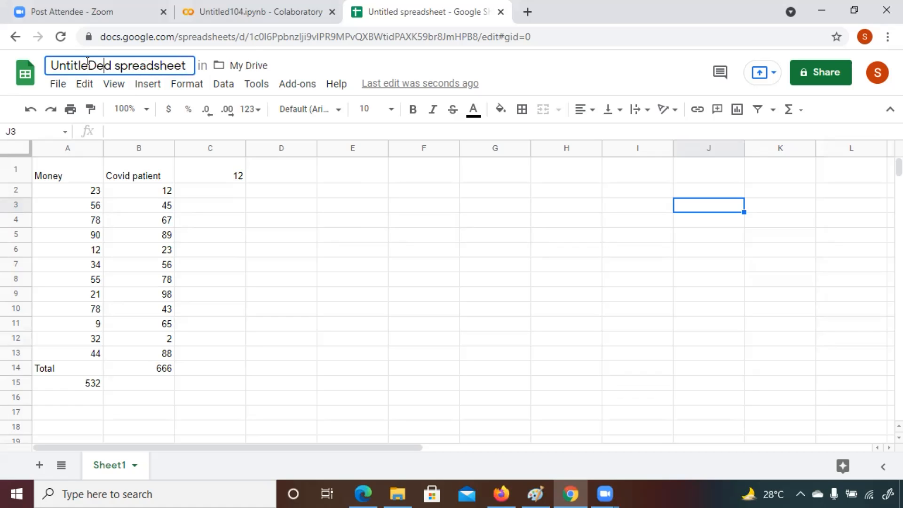
pyautogui.hotkey('ctrl', 'a')
pyautogui.press('BackSpace')
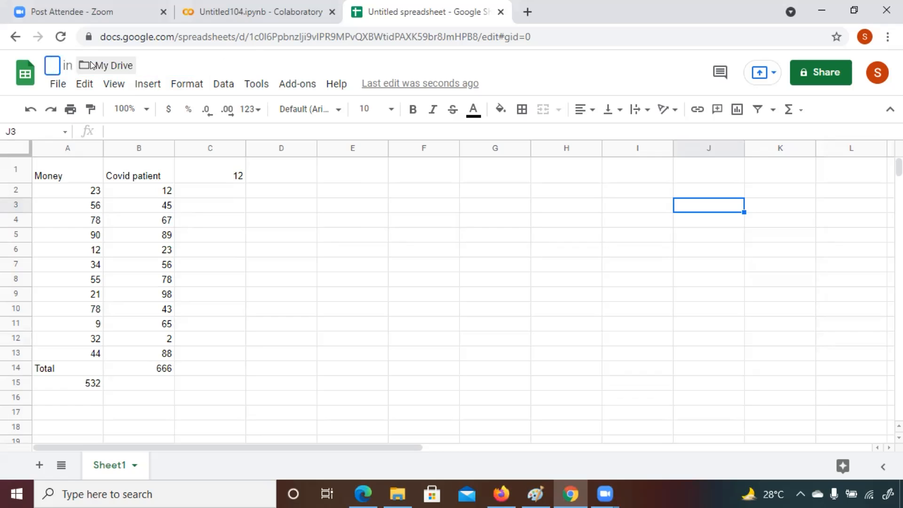
pyautogui.write('Demo')
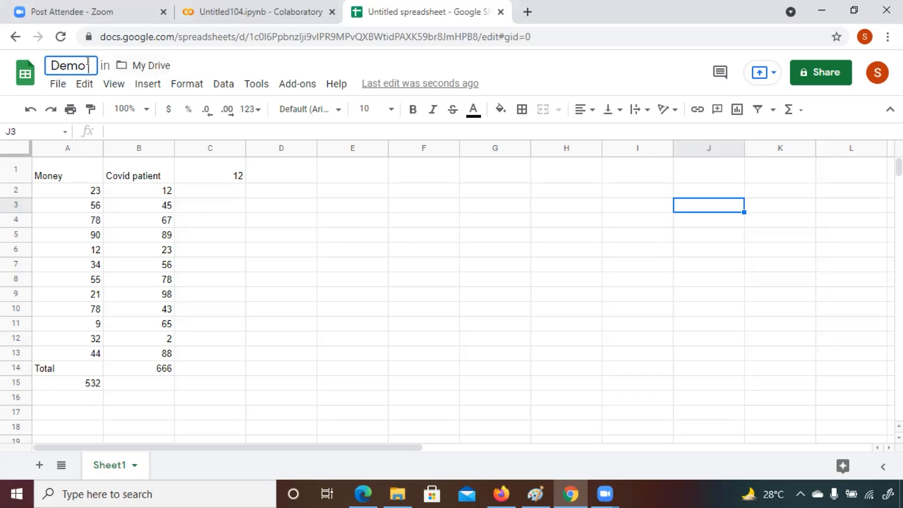
pyautogui.write(' sheet')
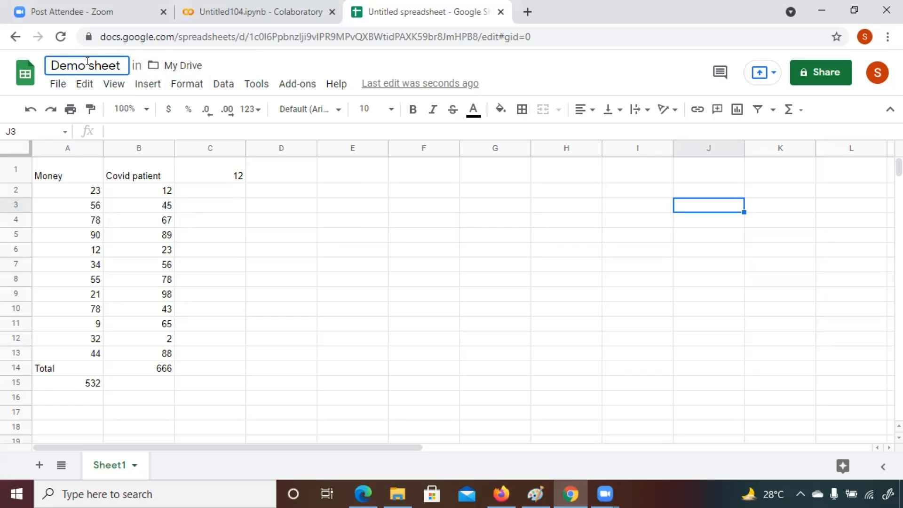
pyautogui.press('Return')
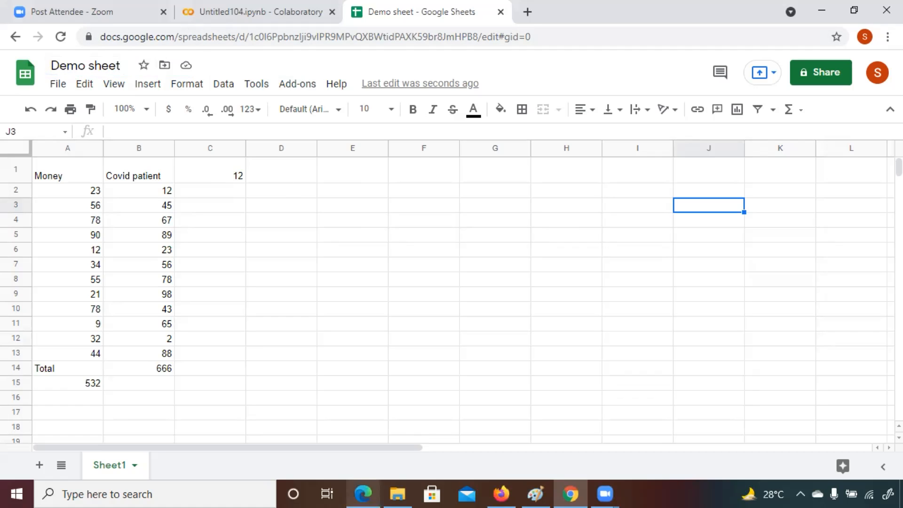
pyautogui.moveTo(362, 493)
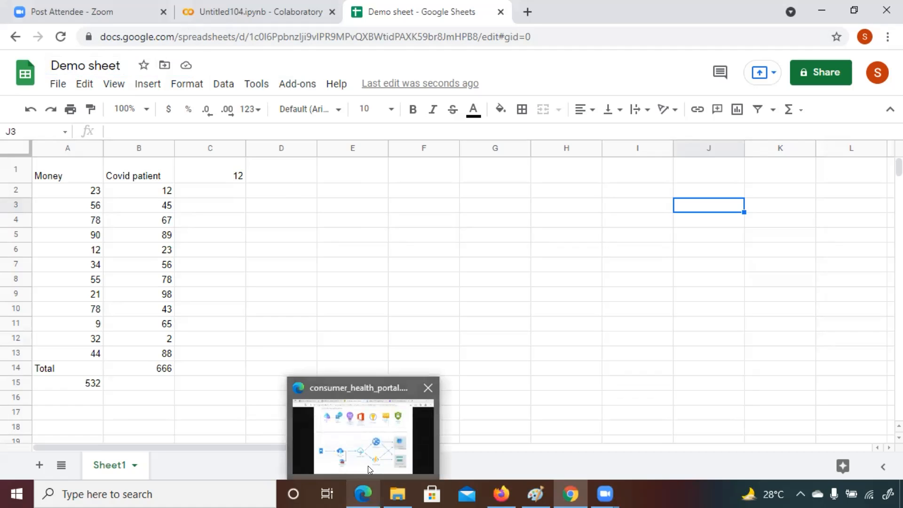
# Step: Switch to the browser article on Google Sheets formulas and read through the TODAY() date section
pyautogui.moveTo(500, 492)
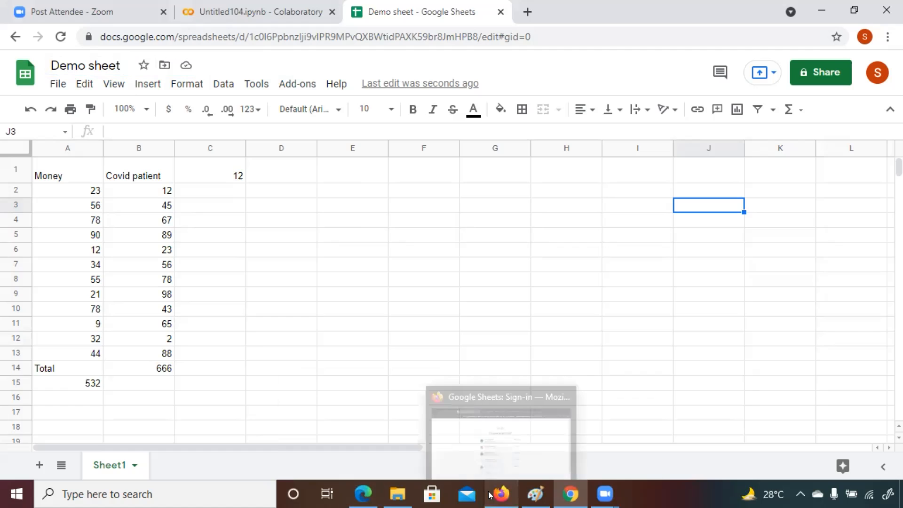
pyautogui.click(510, 421)
pyautogui.click(423, 12)
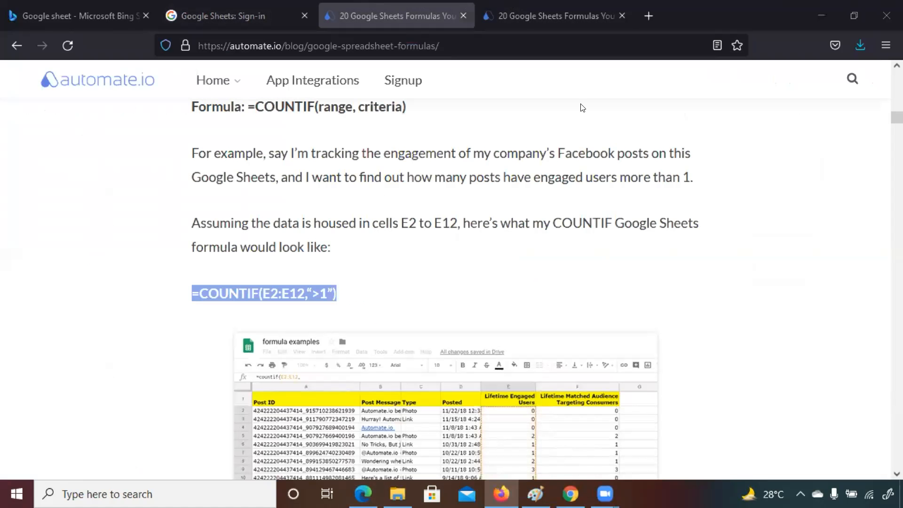
pyautogui.scroll(-3, 444, 291)
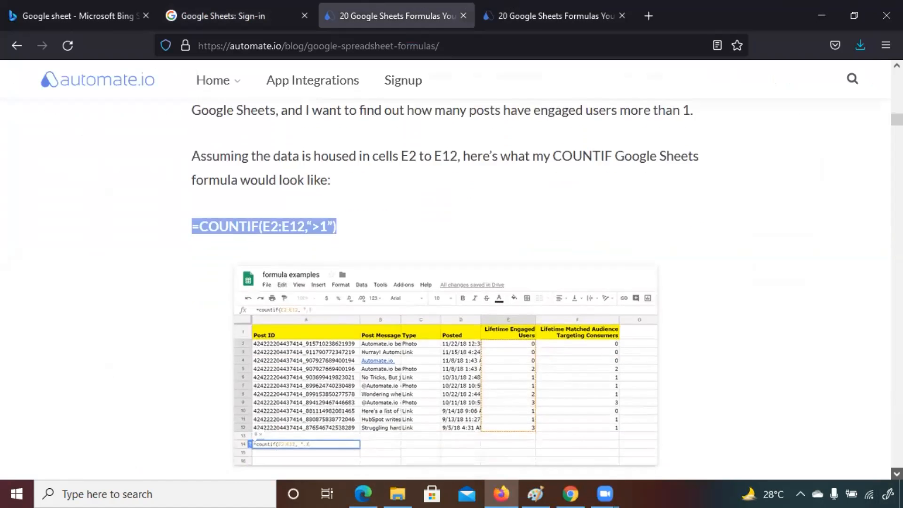
pyautogui.scroll(-6, 441, 289)
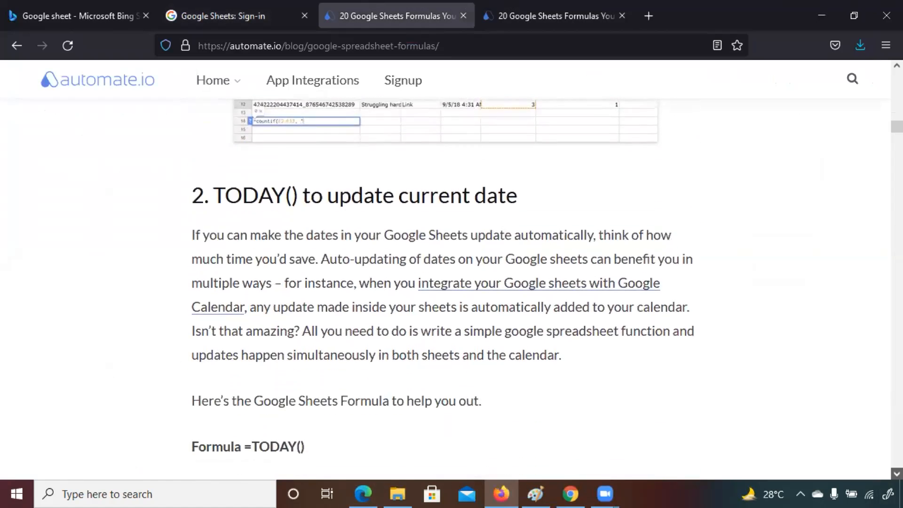
pyautogui.scroll(-1, 442, 289)
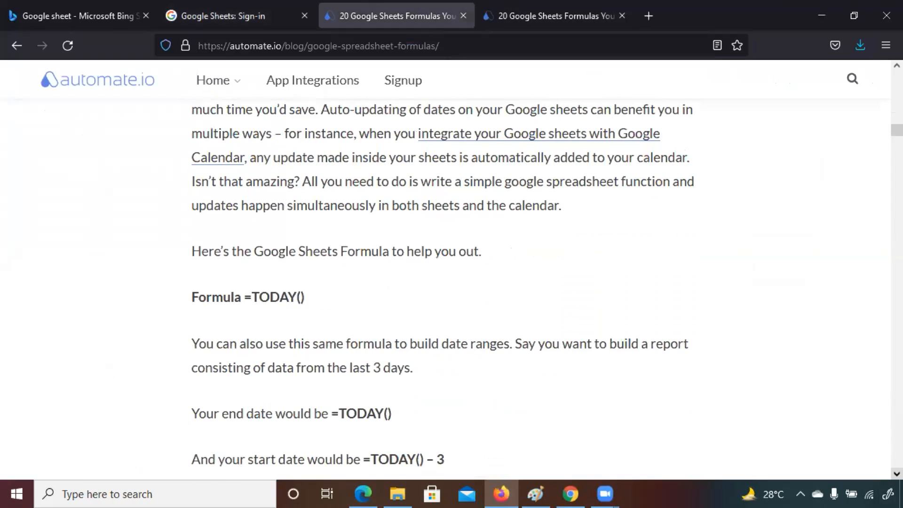
pyautogui.scroll(-2, 442, 289)
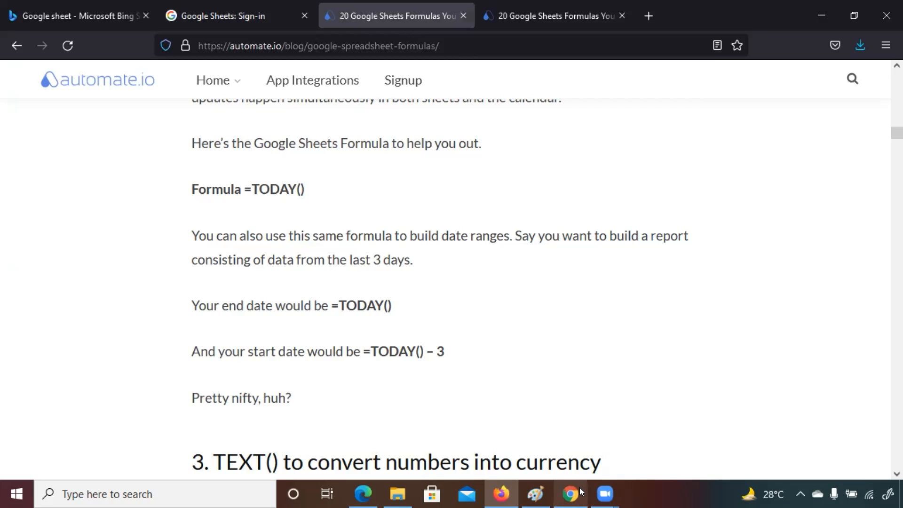
# Step: Return to the spreadsheet and enter the formula =TODAY() in cell D1
pyautogui.moveTo(578, 487)
pyautogui.click(580, 425)
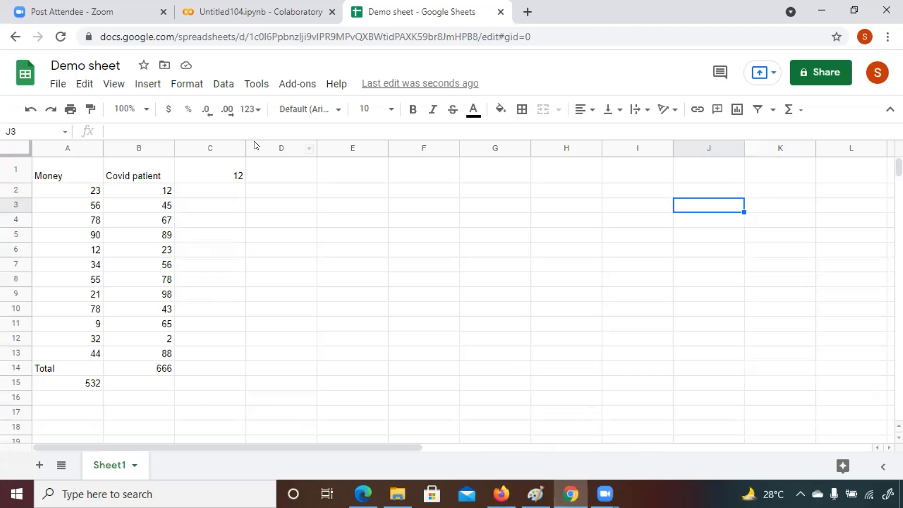
pyautogui.click(296, 178)
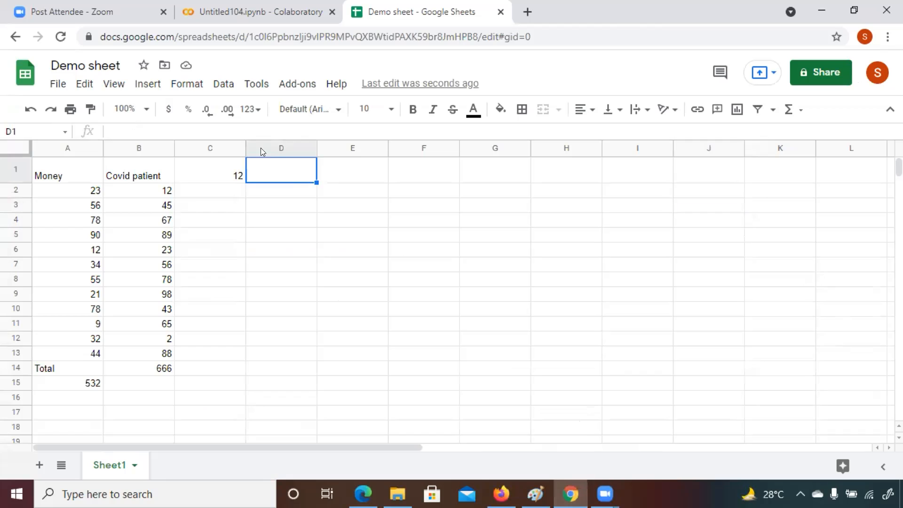
pyautogui.click(236, 130)
pyautogui.write('=')
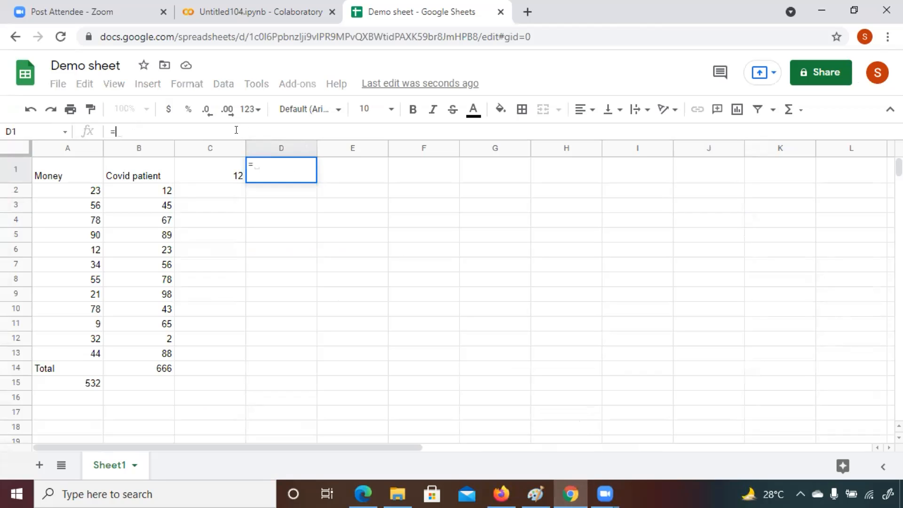
pyautogui.write('Today')
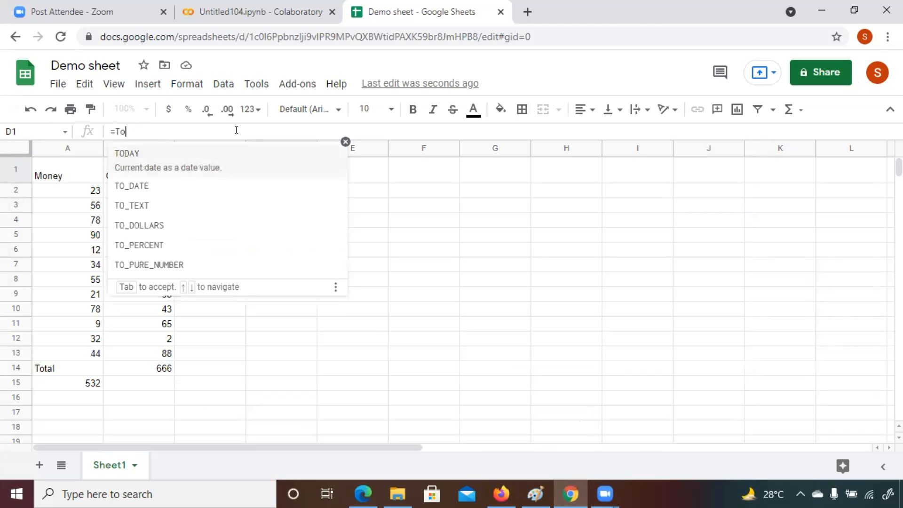
pyautogui.click(192, 151)
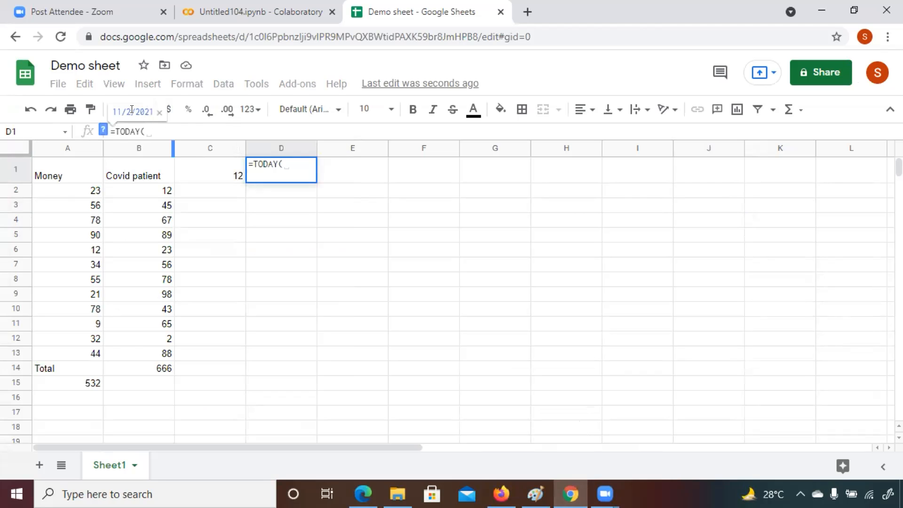
pyautogui.click(146, 131)
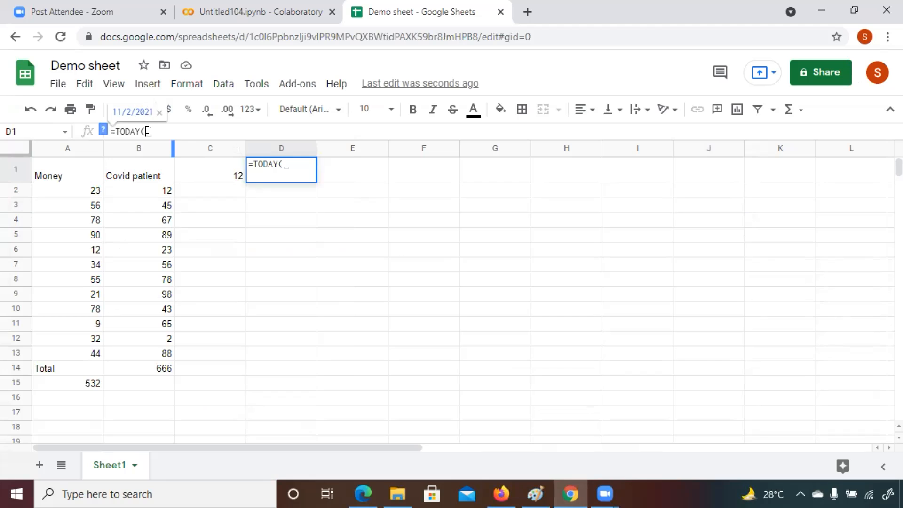
pyautogui.write(')')
pyautogui.press('Return')
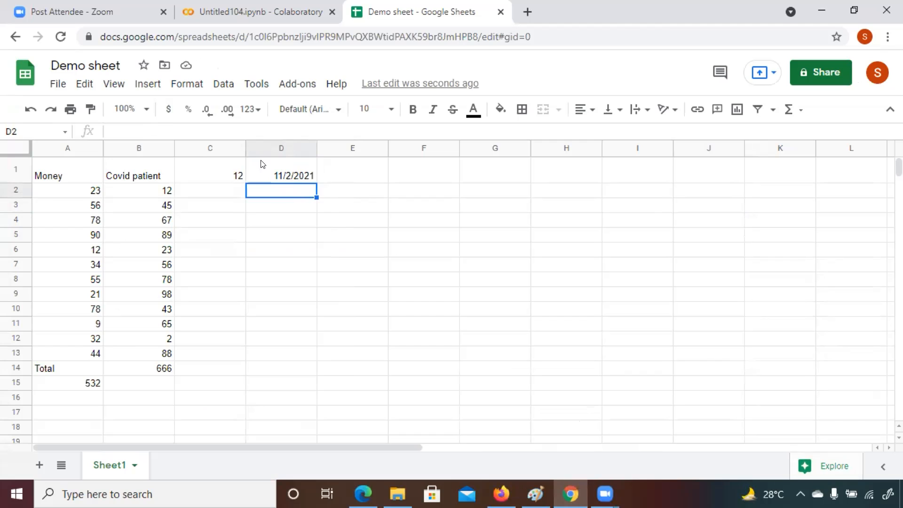
# Step: Enter the formula =TODAY()-3 in cell D2 to get the date three days earlier
pyautogui.click(158, 129)
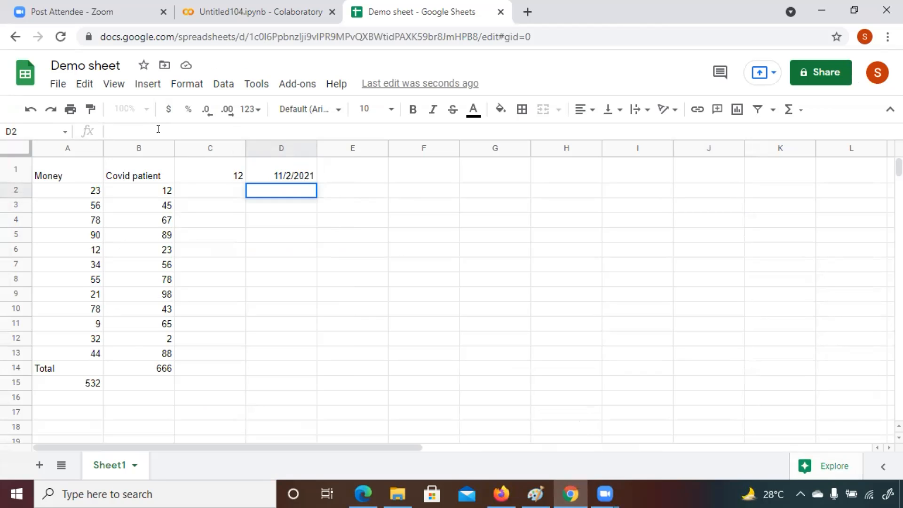
pyautogui.write('=')
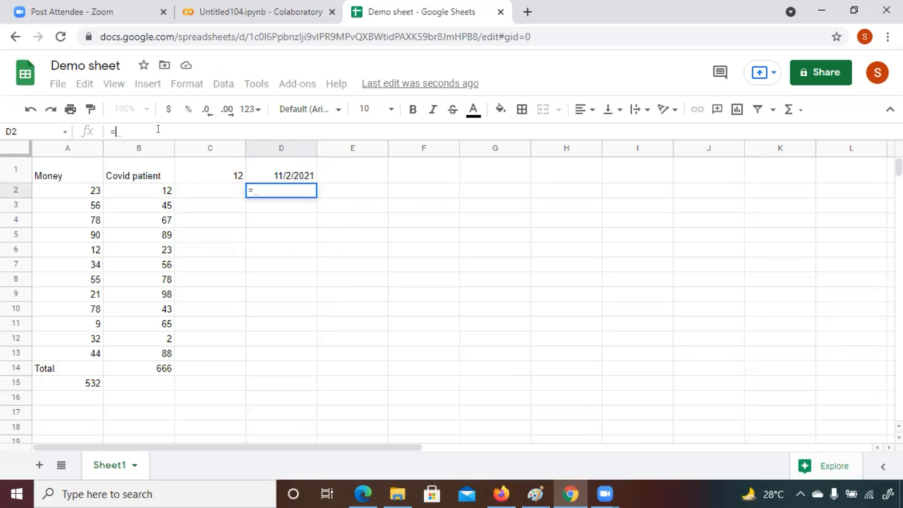
pyautogui.write('Today')
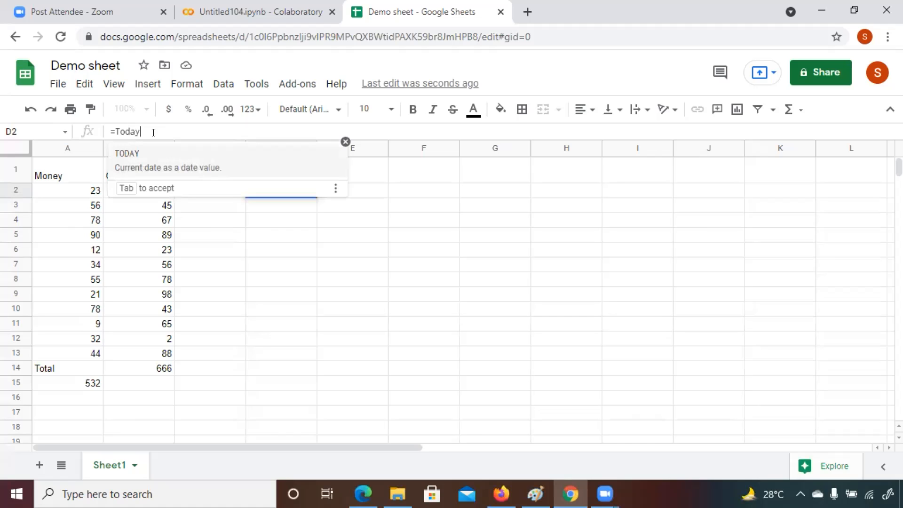
pyautogui.press('Tab')
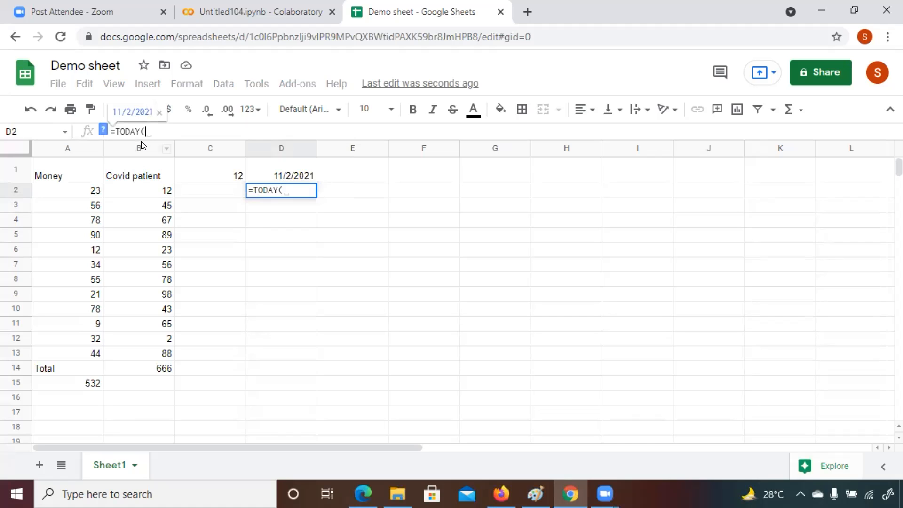
pyautogui.write(') - 2')
pyautogui.press('BackSpace')
pyautogui.press('BackSpace')
pyautogui.press('BackSpace')
pyautogui.press('BackSpace')
pyautogui.write('-3')
pyautogui.press('Return')
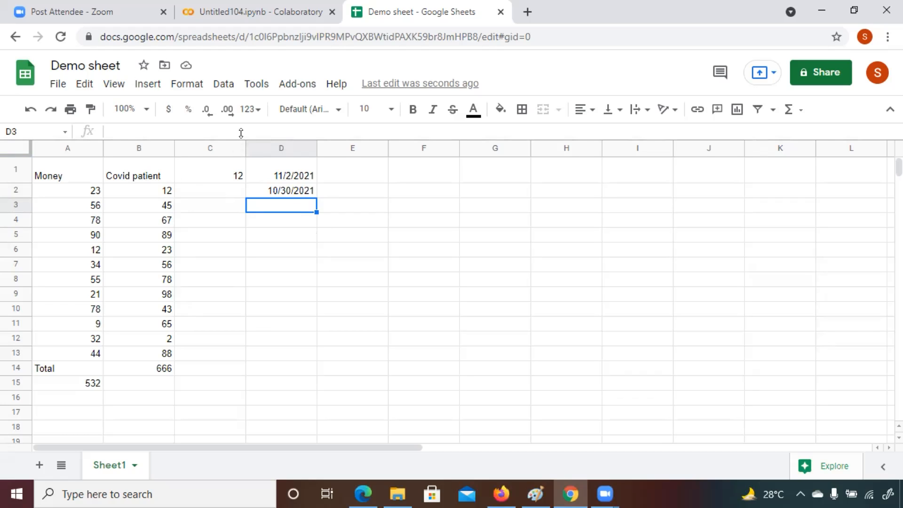
# Step: Switch back to the formulas article and read the TEXT() currency conversion section
pyautogui.moveTo(367, 494)
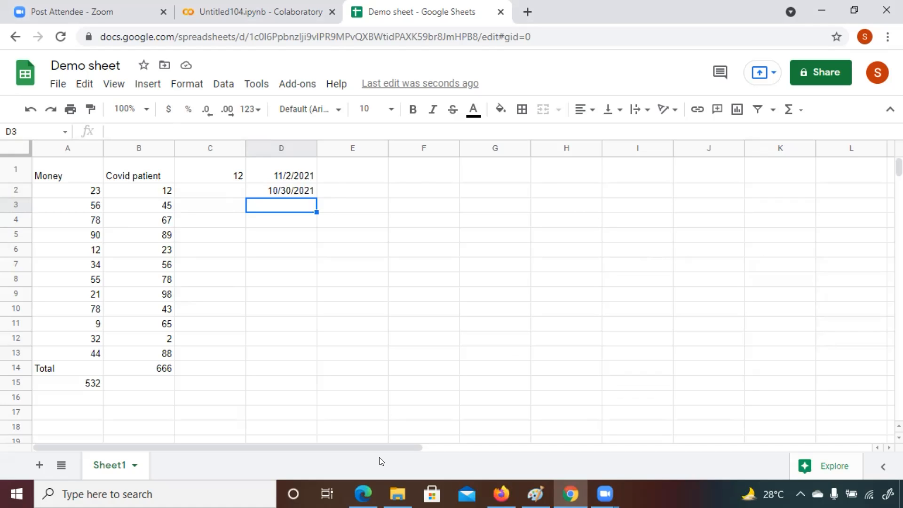
pyautogui.moveTo(501, 493)
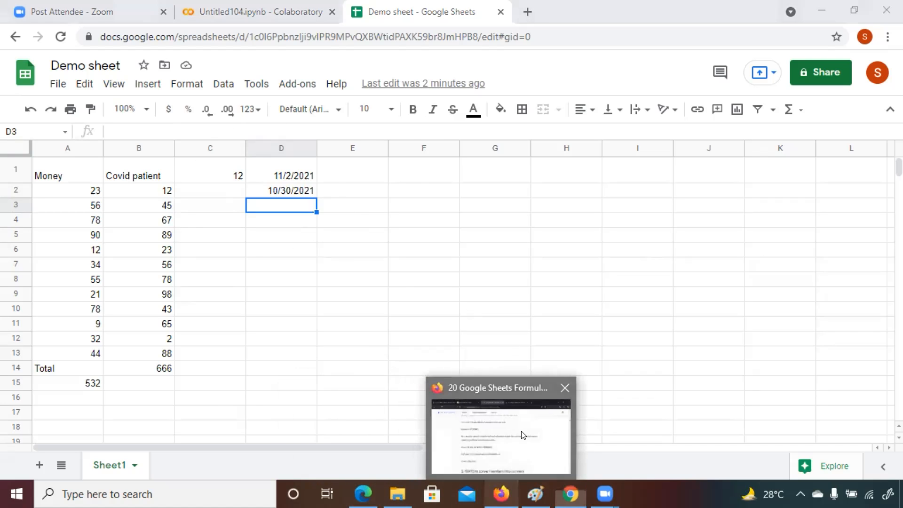
pyautogui.click(522, 435)
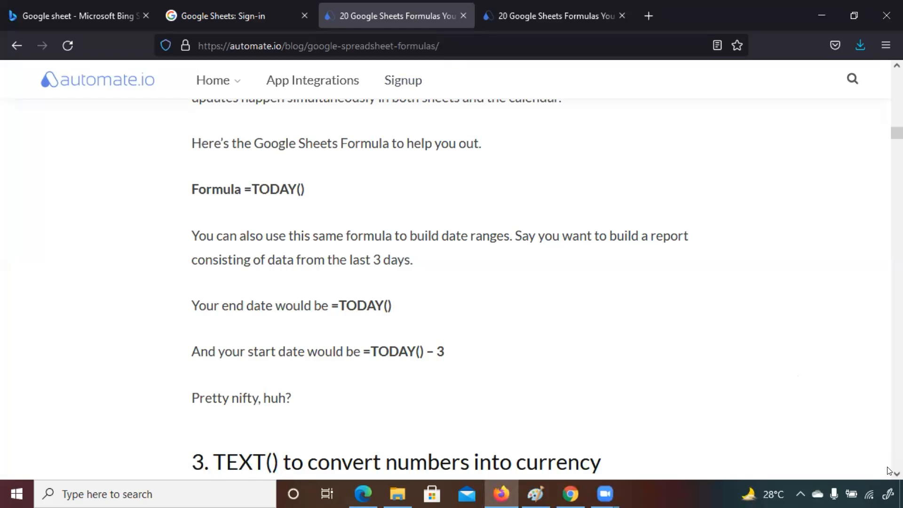
pyautogui.scroll(-2, 888, 472)
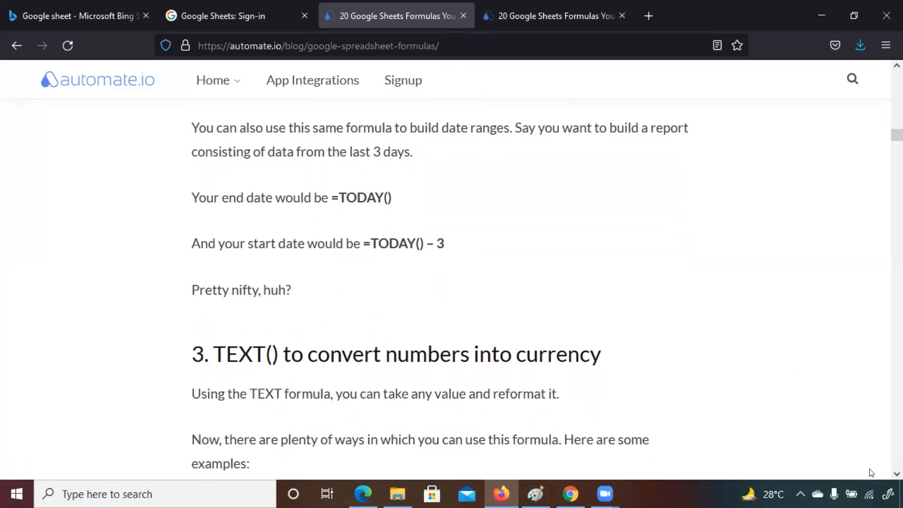
pyautogui.click(896, 474)
pyautogui.scroll(-8, 896, 473)
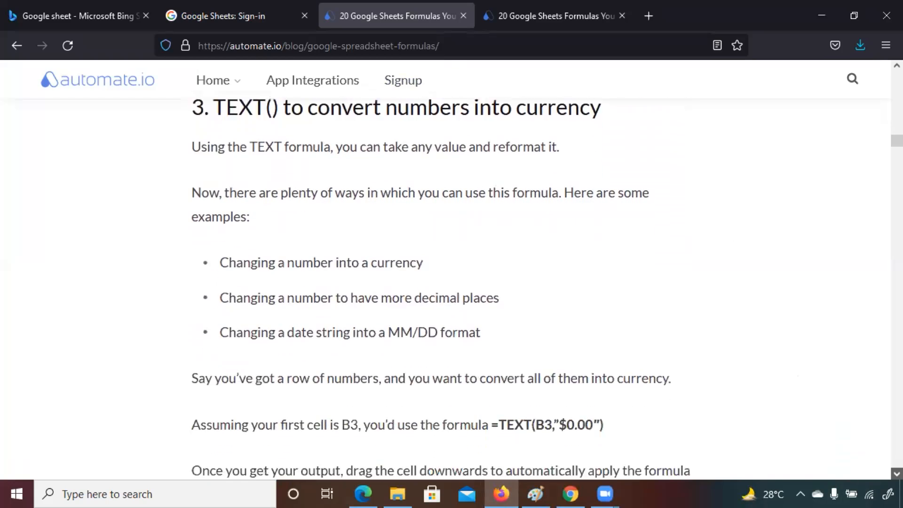
pyautogui.scroll(-4, 896, 474)
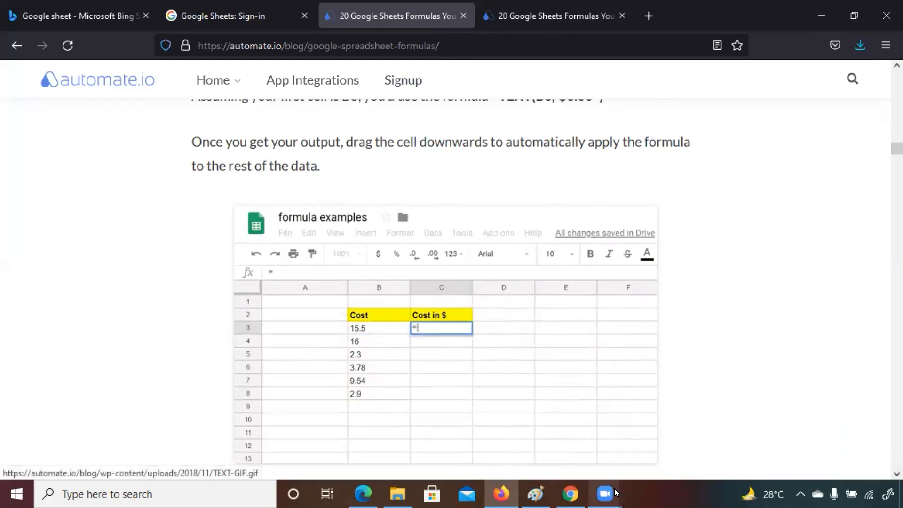
# Step: Return to the spreadsheet and enter the formula =TEXT(A2:A13,"$74.50") in cell E1 to format the Money values as currency
pyautogui.click(570, 493)
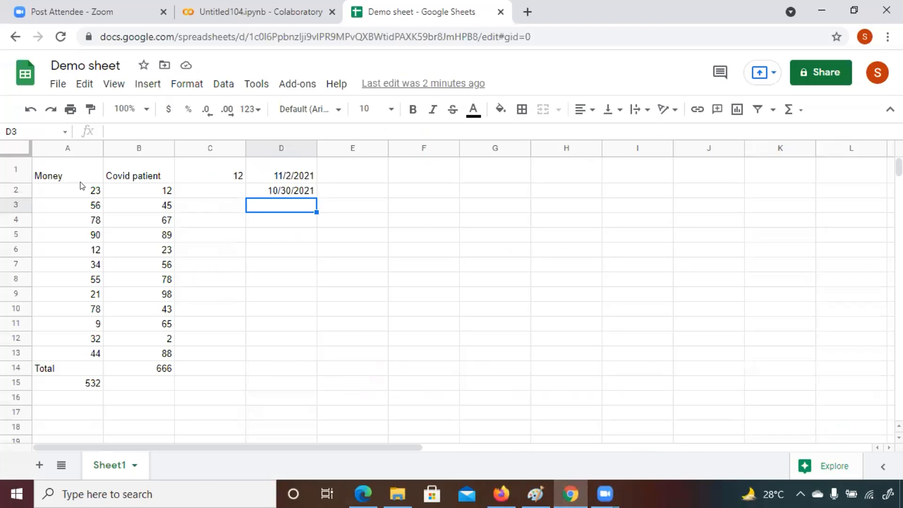
pyautogui.click(345, 176)
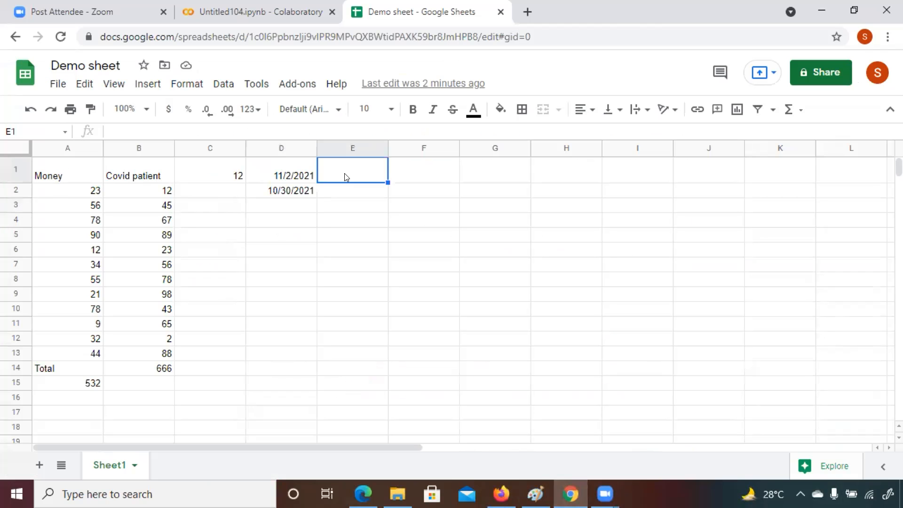
pyautogui.click(63, 147)
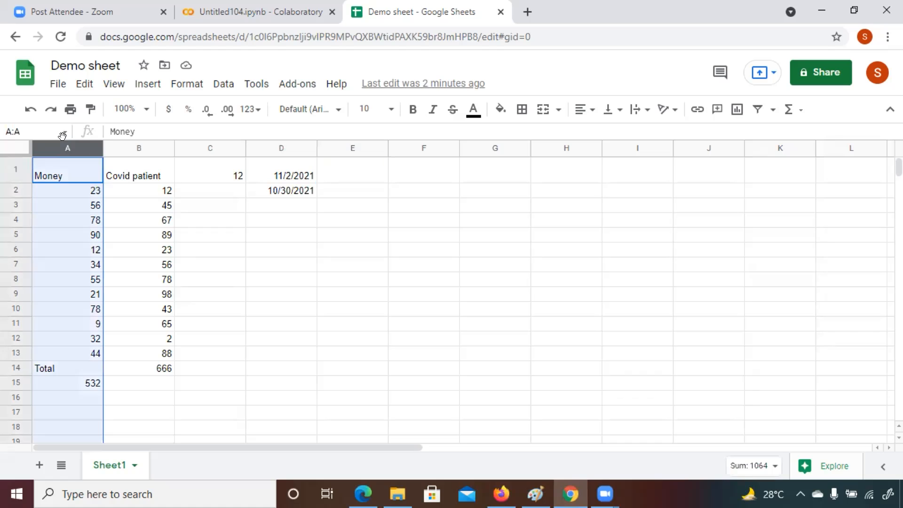
pyautogui.click(346, 165)
pyautogui.click(121, 129)
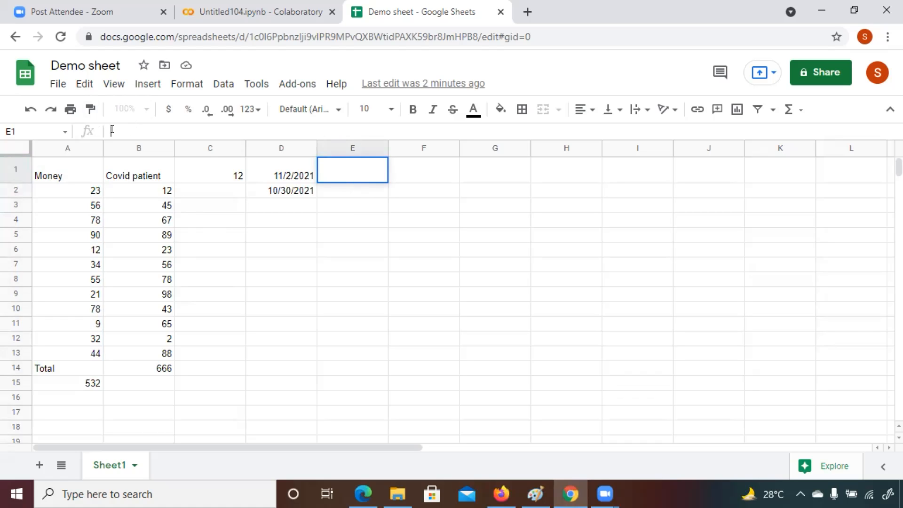
pyautogui.write('=text')
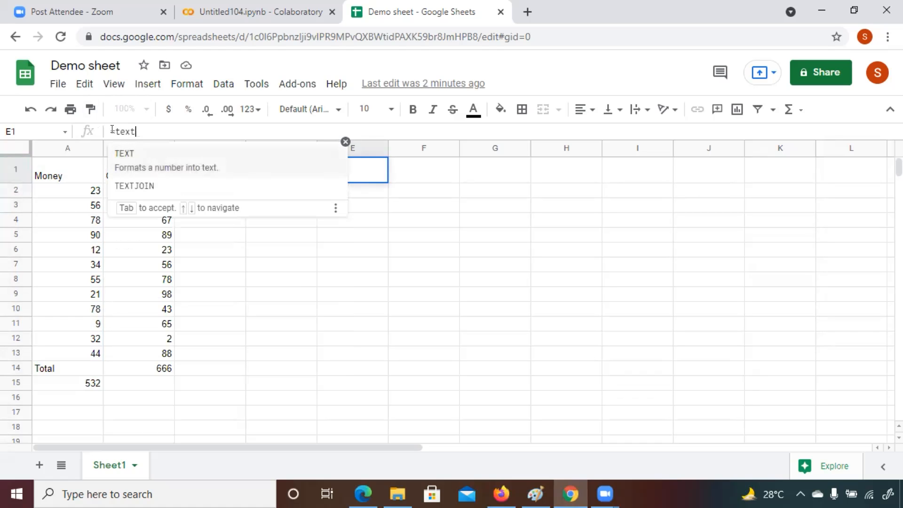
pyautogui.click(125, 153)
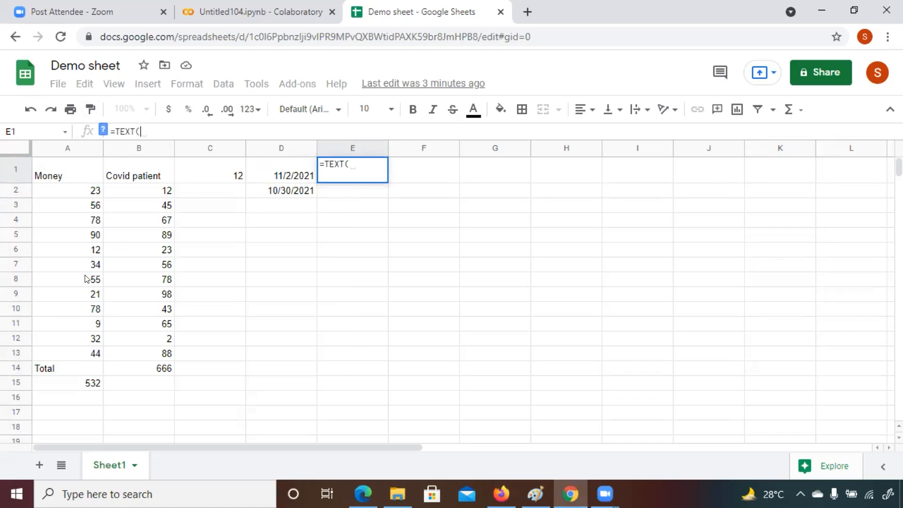
pyautogui.write('A')
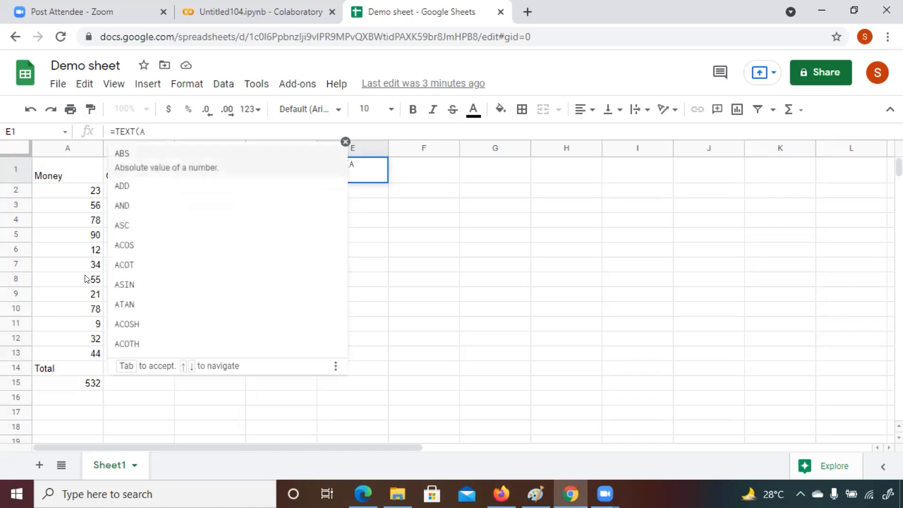
pyautogui.write('2:A13')
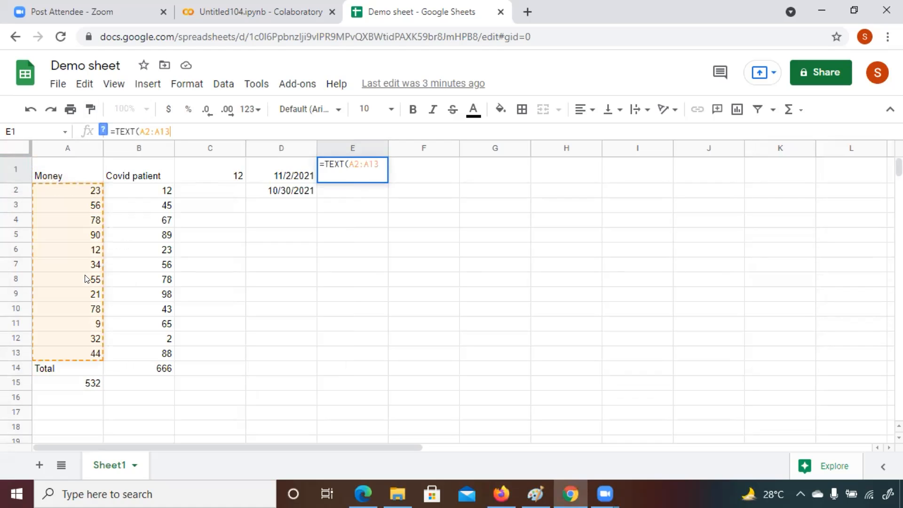
pyautogui.write(',"')
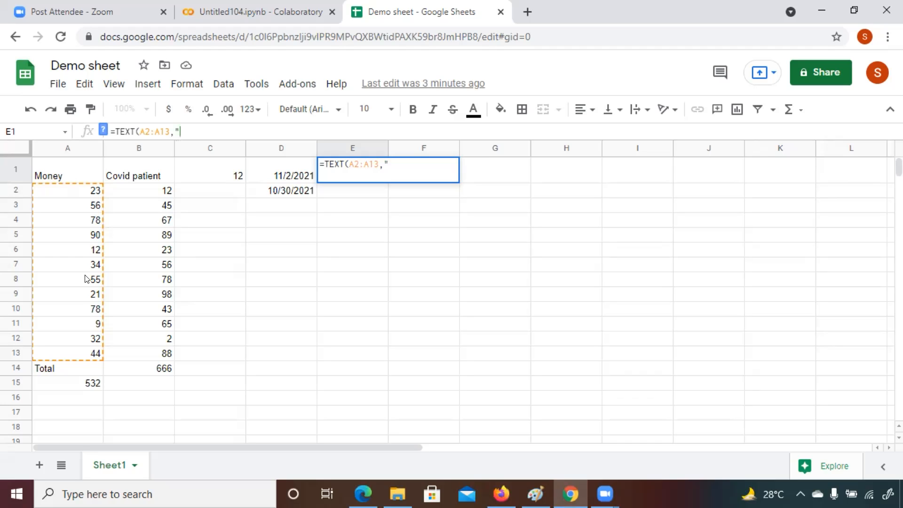
pyautogui.write('74.7')
pyautogui.press('BackSpace')
pyautogui.write('50')
pyautogui.write('"')
pyautogui.write('$')
pyautogui.click(221, 124)
pyautogui.write(')')
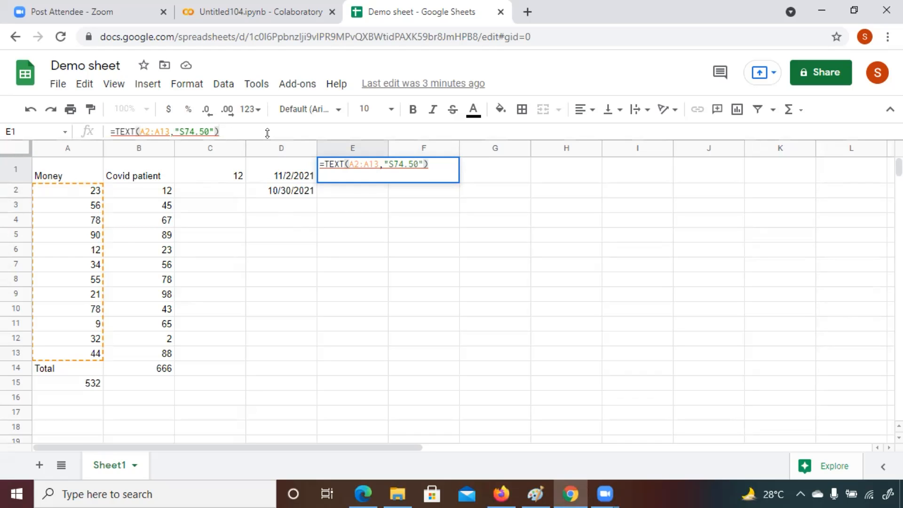
pyautogui.press('Return')
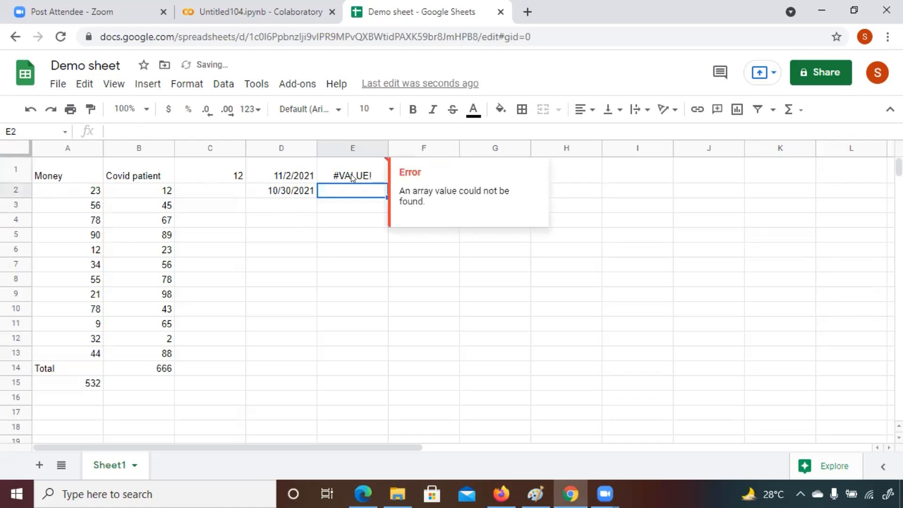
# Step: Edit the formula in E1 so its format text reads "$0.00", giving =TEXT(A2:A13,"$0.00")
pyautogui.doubleClick(351, 175)
pyautogui.click(202, 130)
pyautogui.press('BackSpace')
pyautogui.press('BackSpace')
pyautogui.press('BackSpace')
pyautogui.press('BackSpace')
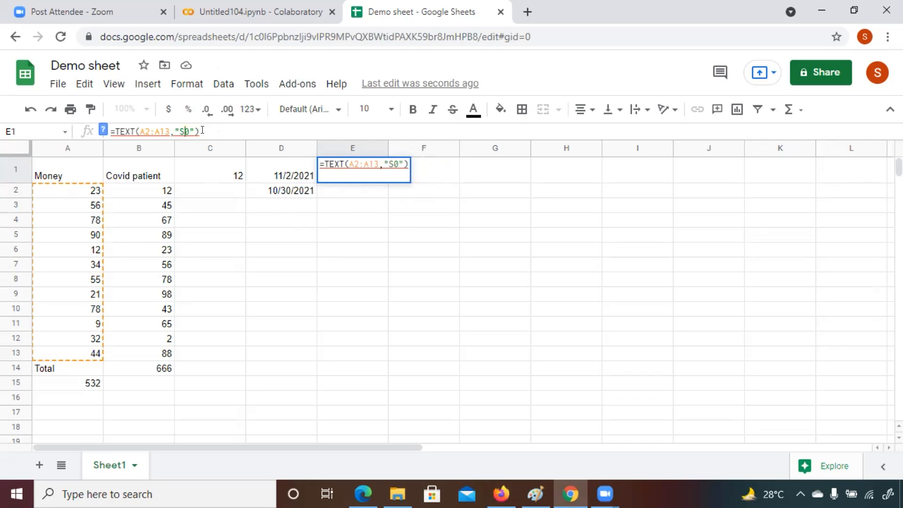
pyautogui.press('BackSpace')
pyautogui.write('$0.00')
pyautogui.click(233, 124)
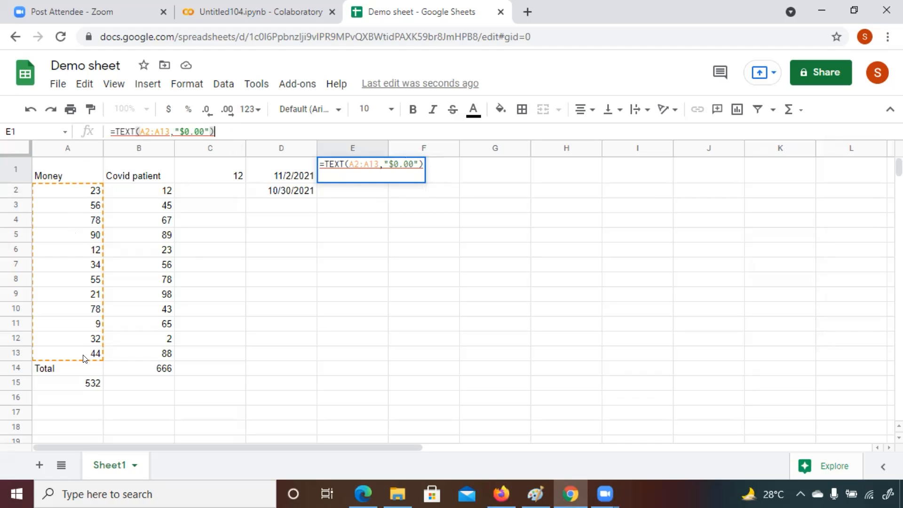
pyautogui.moveTo(355, 164)
pyautogui.moveTo(120, 131)
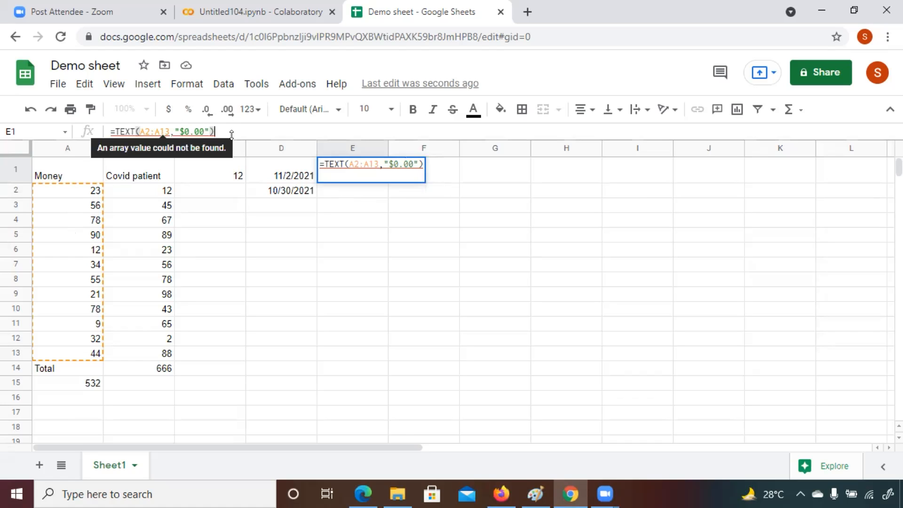
pyautogui.click(210, 250)
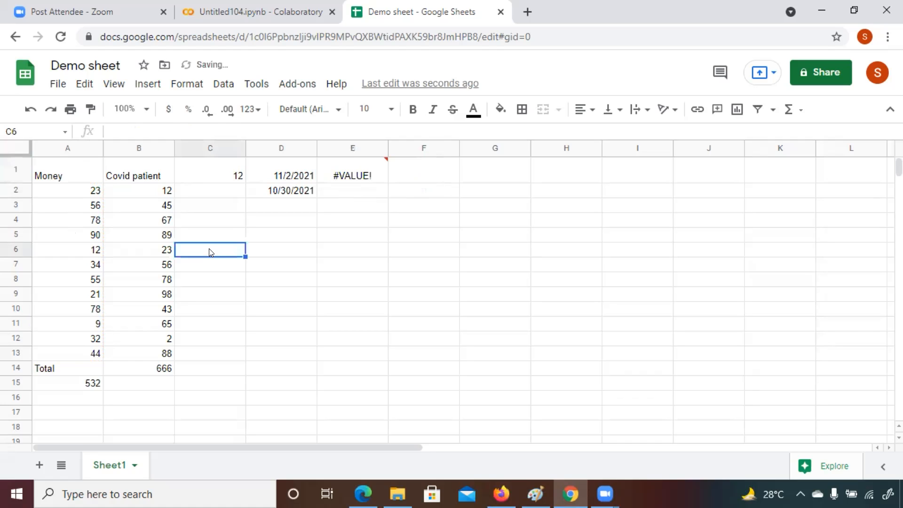
pyautogui.click(333, 169)
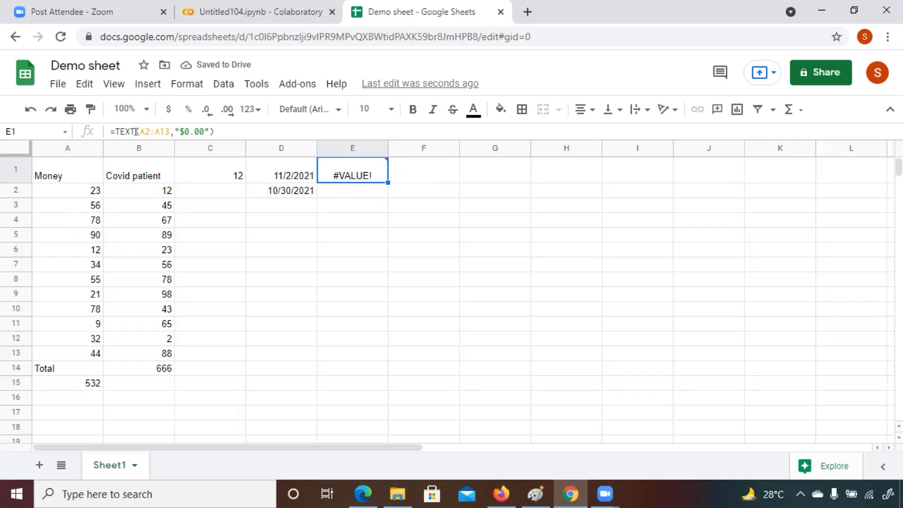
# Step: Change the first Covid patient value in B2 to 45
pyautogui.click(73, 196)
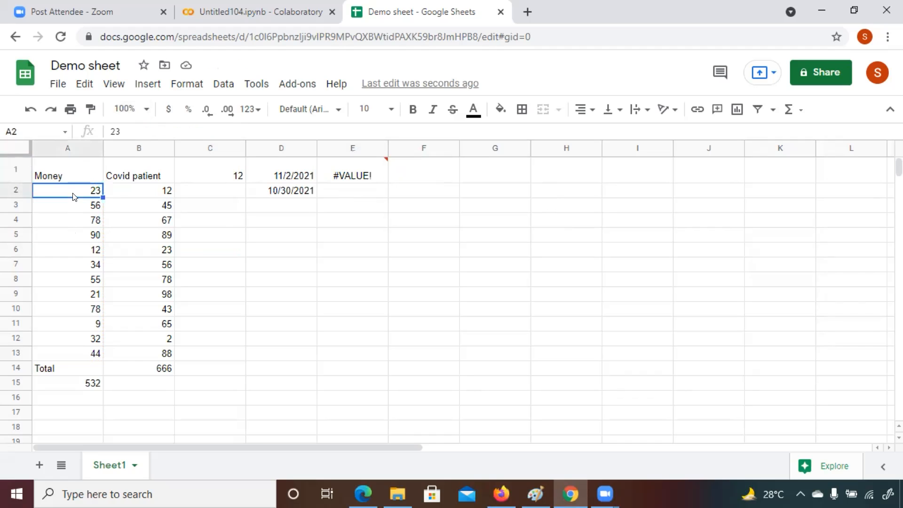
pyautogui.click(95, 357)
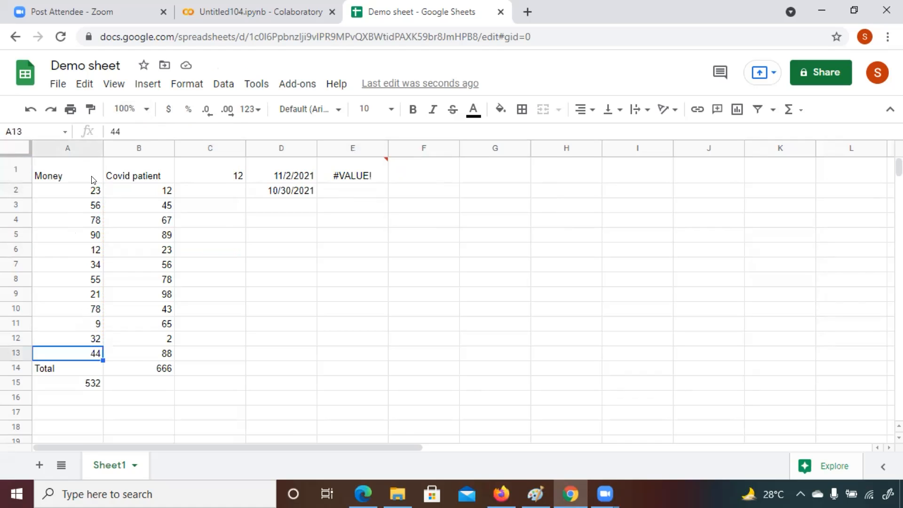
pyautogui.click(83, 189)
pyautogui.click(153, 190)
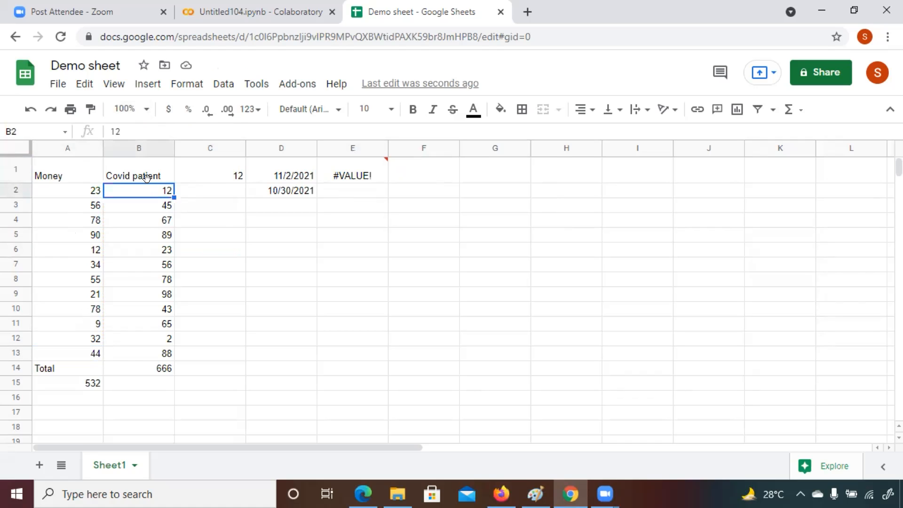
pyautogui.click(124, 131)
pyautogui.press('BackSpace')
pyautogui.press('BackSpace')
pyautogui.write('-text')
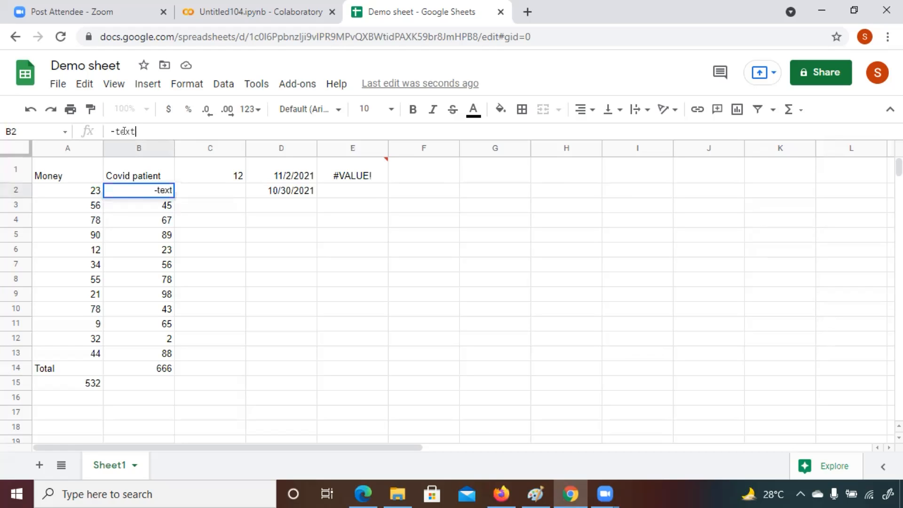
pyautogui.press('BackSpace')
pyautogui.press('BackSpace')
pyautogui.press('BackSpace')
pyautogui.press('BackSpace')
pyautogui.press('BackSpace')
pyautogui.write('45')
pyautogui.click(220, 215)
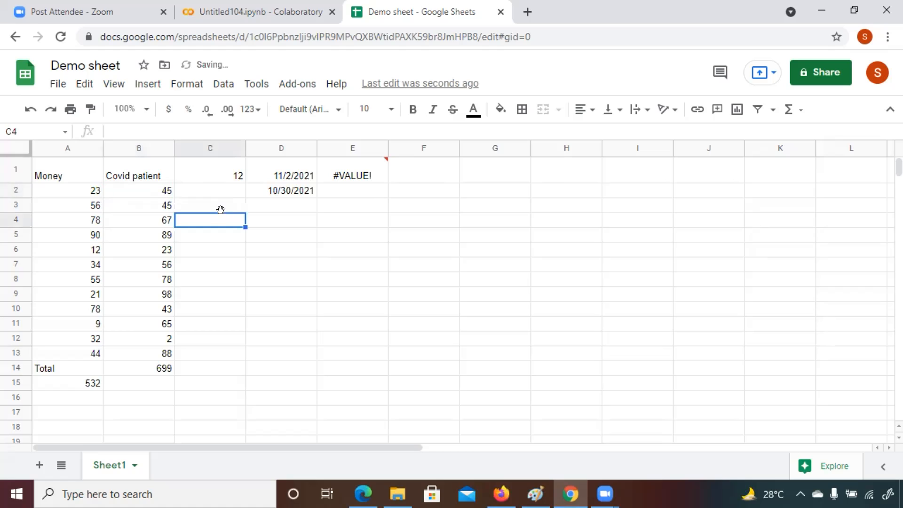
# Step: Enter the formula =text(B2:B13,"$0.00") in cell E3
pyautogui.click(365, 208)
pyautogui.click(130, 130)
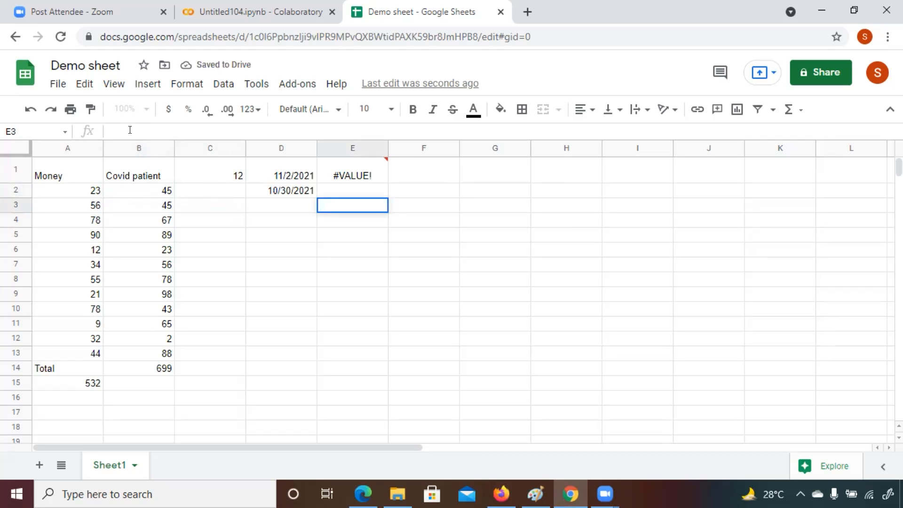
pyautogui.write('=text')
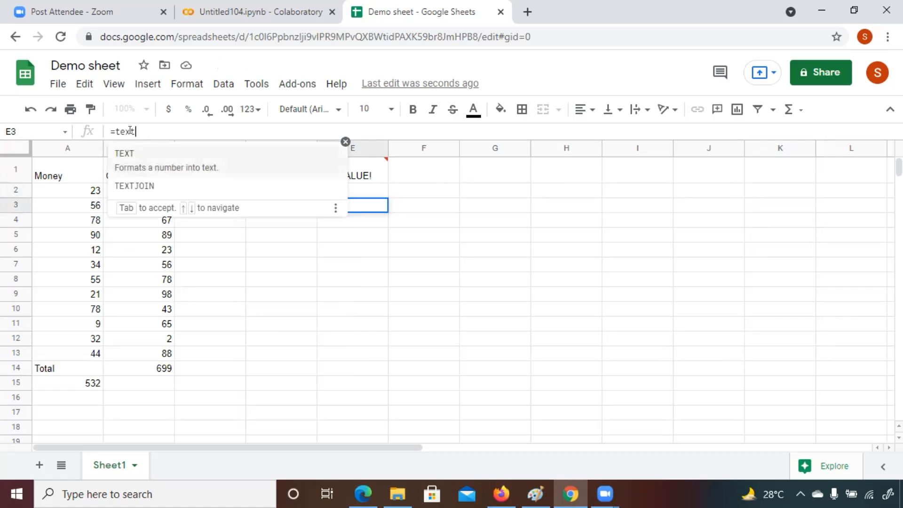
pyautogui.write('(')
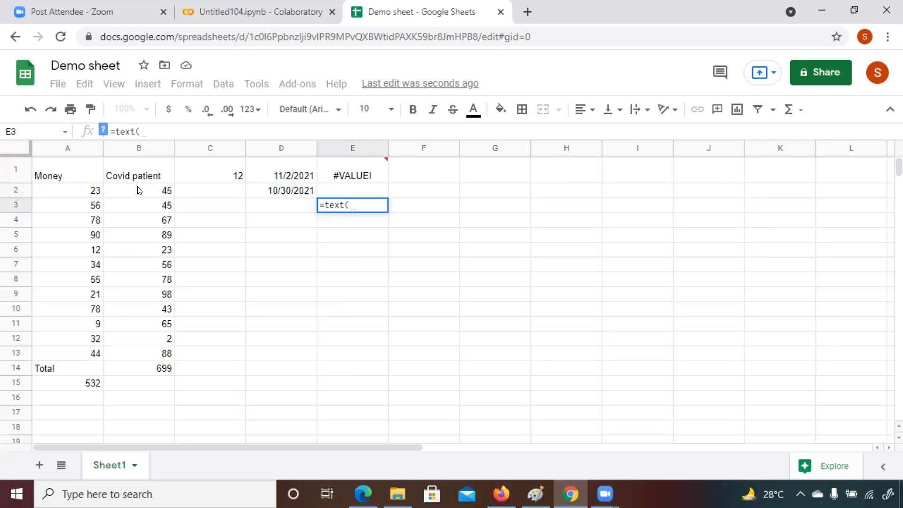
pyautogui.click(126, 190)
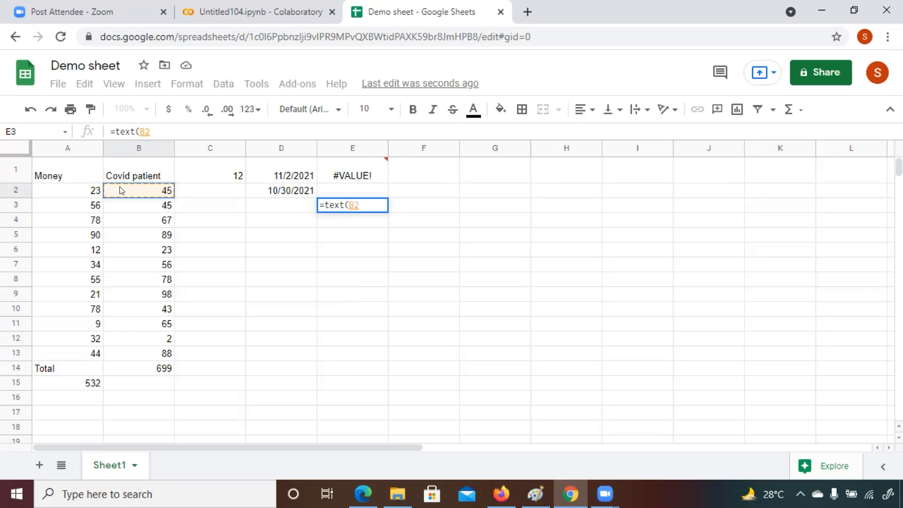
pyautogui.moveTo(104, 183); pyautogui.dragTo(140, 354)
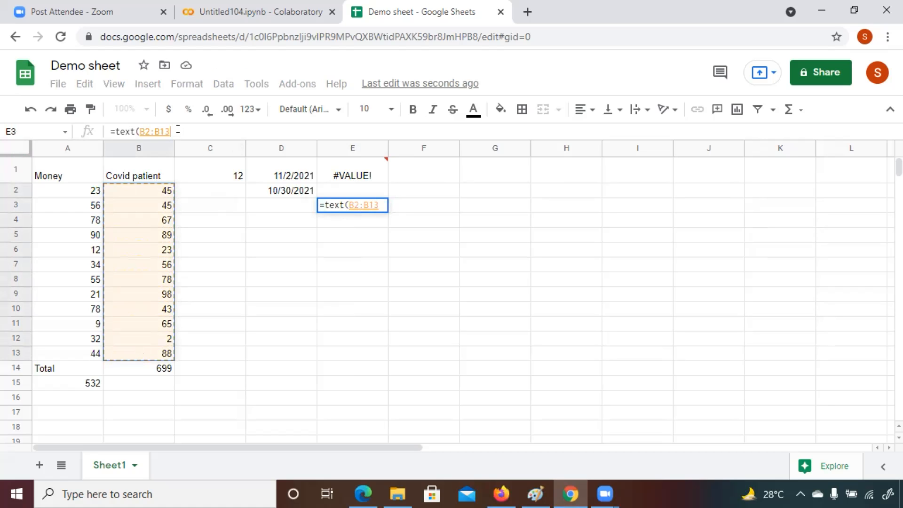
pyautogui.write(', ')
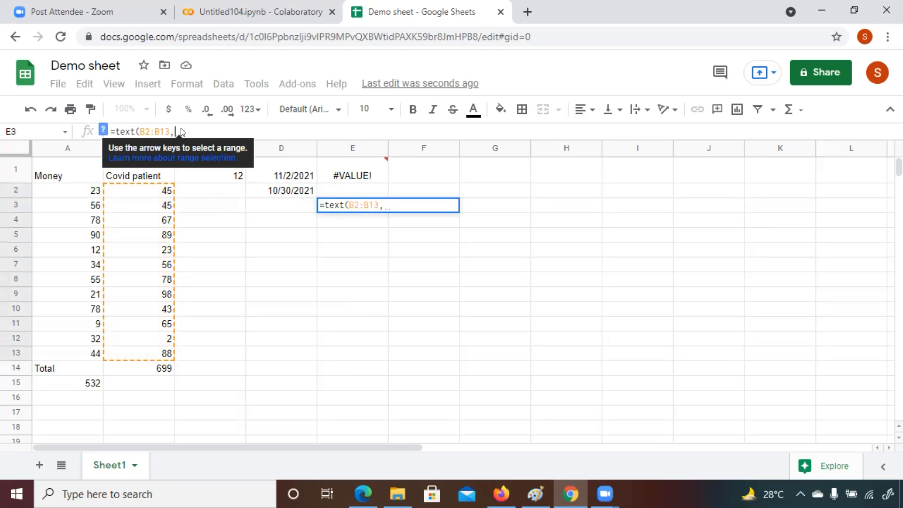
pyautogui.write('"$$')
pyautogui.moveTo(345, 167)
pyautogui.press('BackSpace')
pyautogui.press('BackSpace')
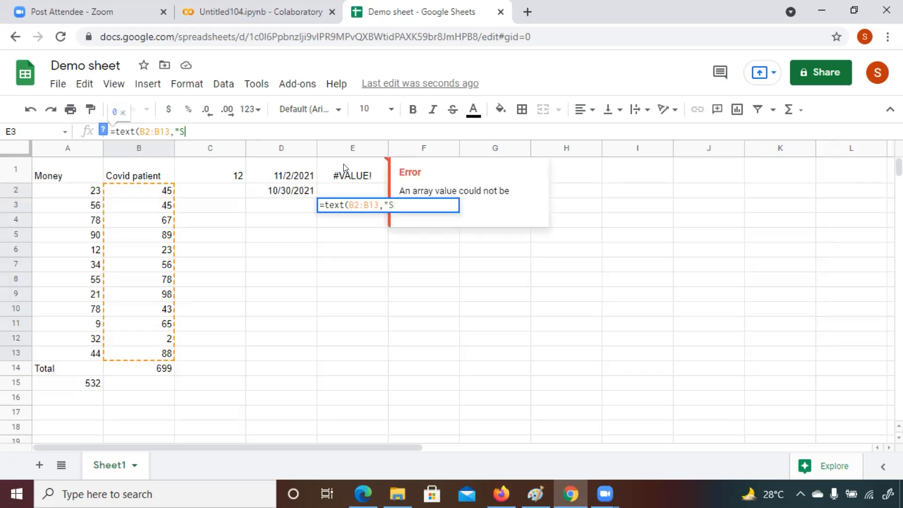
pyautogui.write('$0.00')
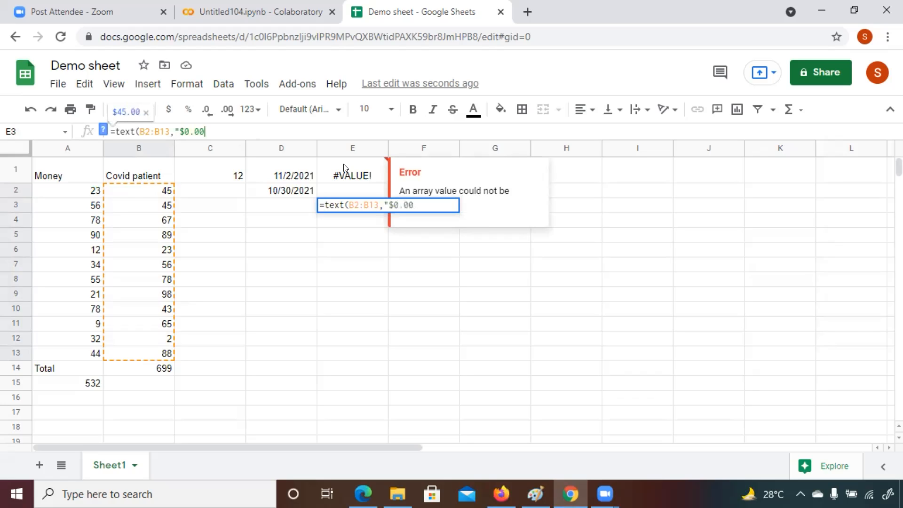
pyautogui.write('")')
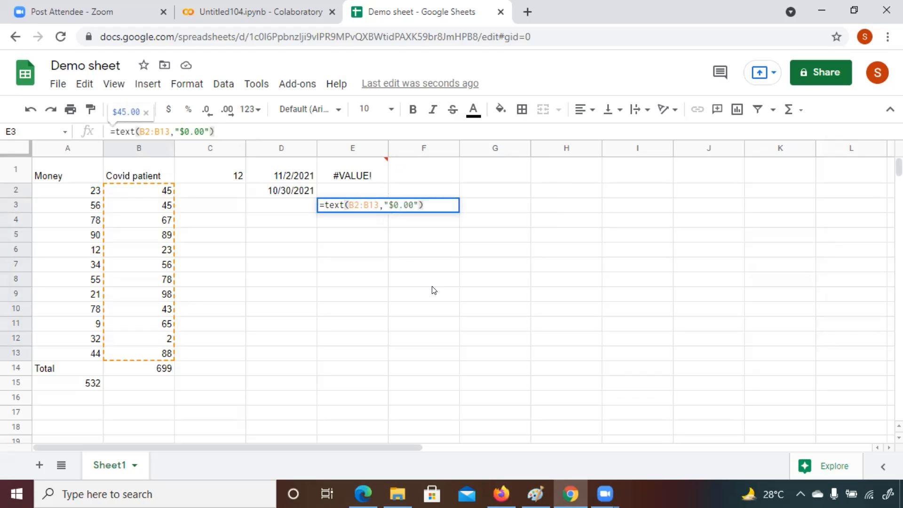
pyautogui.press('Return')
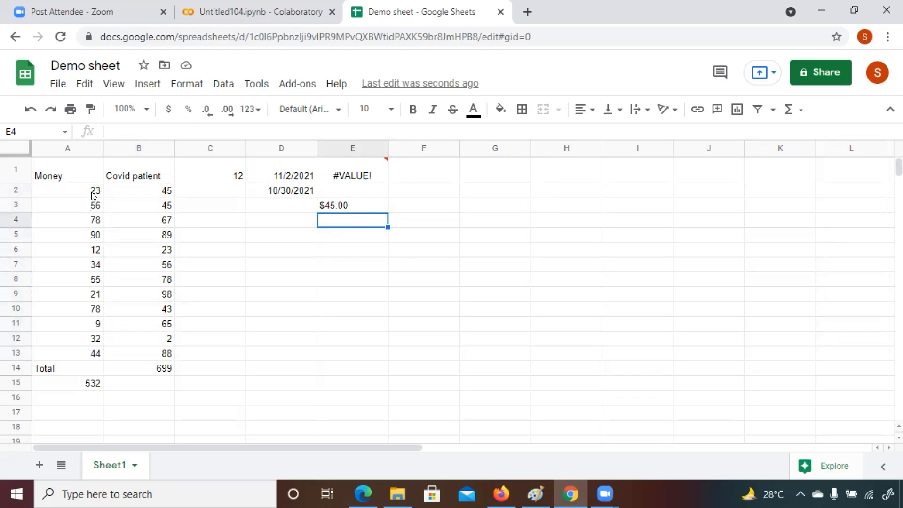
# Step: Enter the formula =text(A2:A13,"$74.00") in cell E4
pyautogui.click(119, 124)
pyautogui.write('=text')
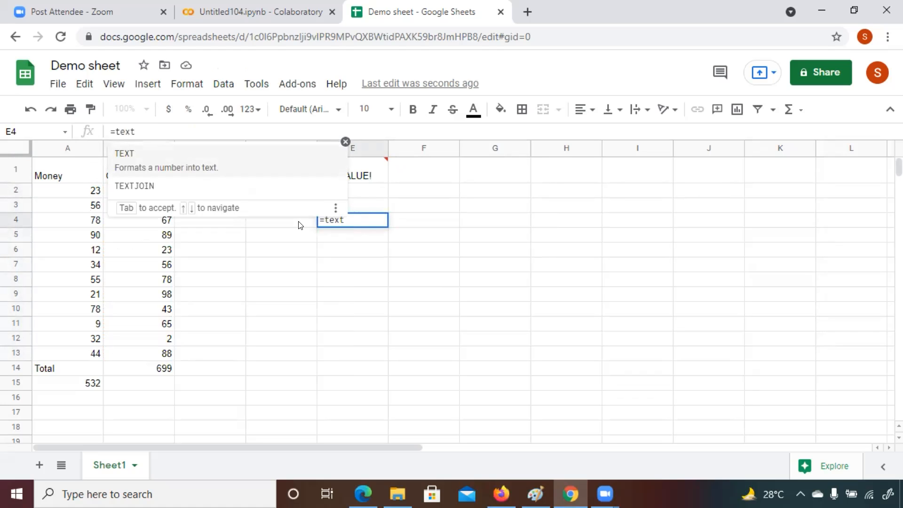
pyautogui.write('(')
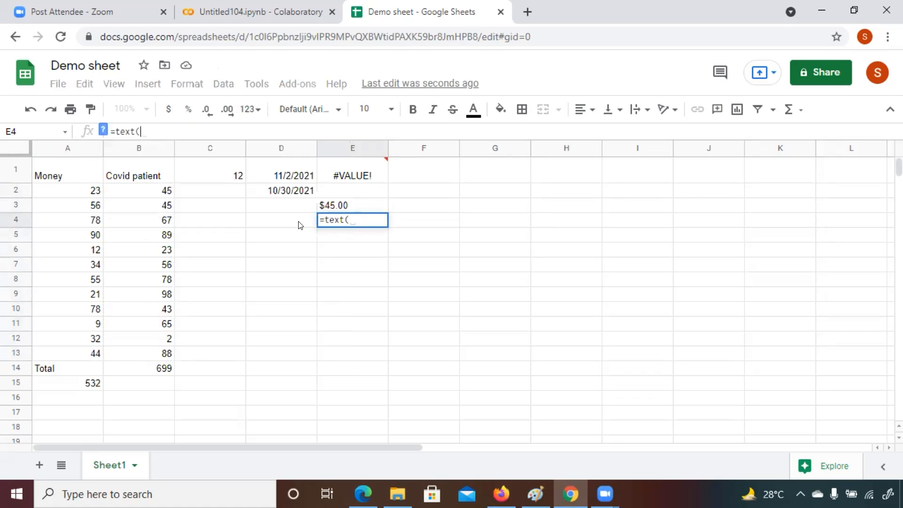
pyautogui.click(84, 192)
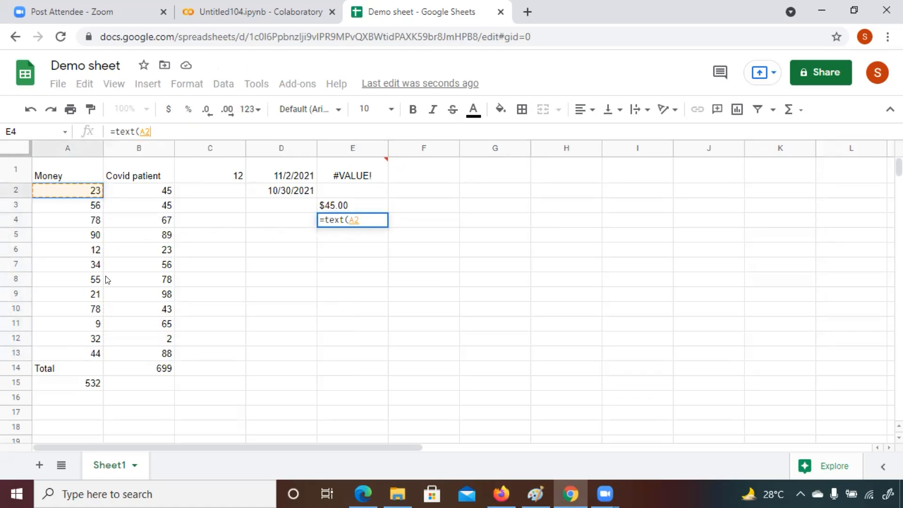
pyautogui.write(':A13')
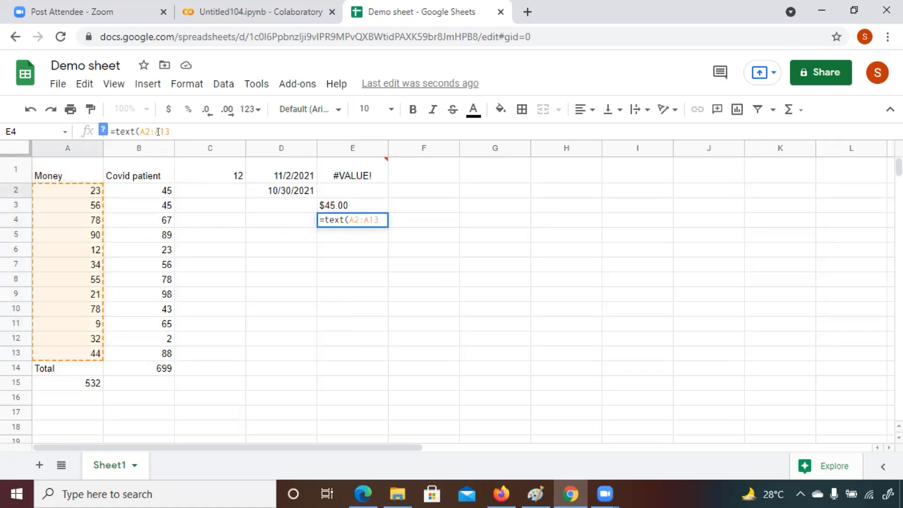
pyautogui.write(',"')
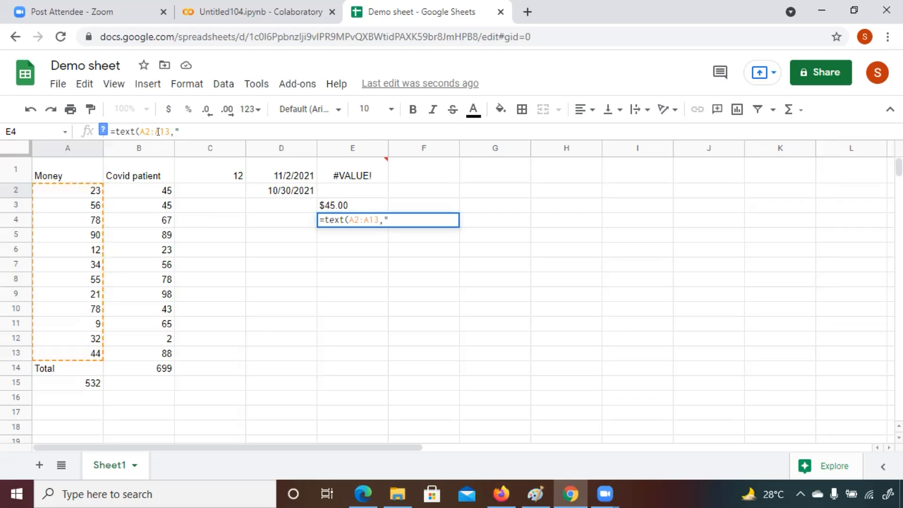
pyautogui.write('$74.00")')
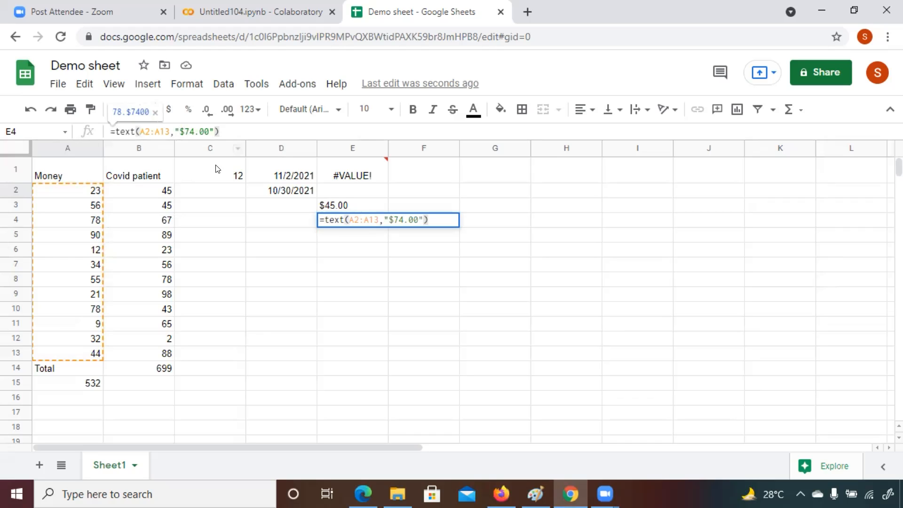
pyautogui.press('Return')
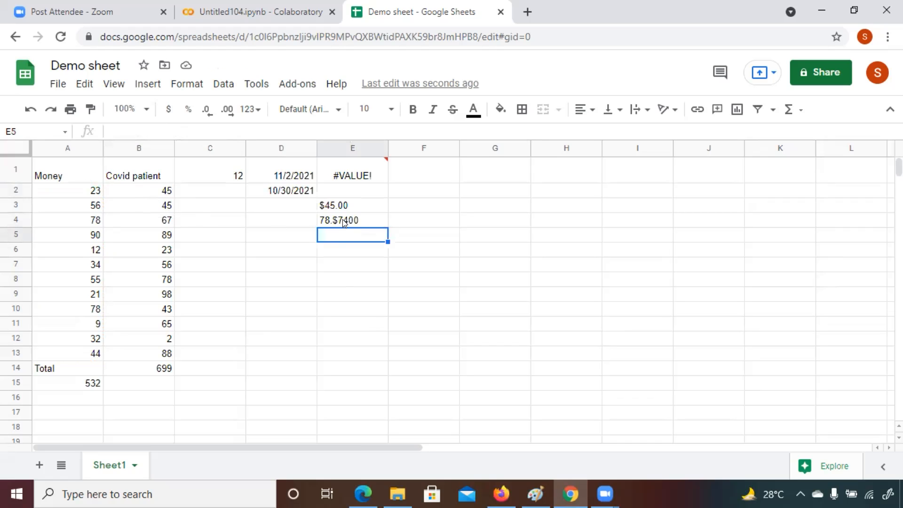
# Step: Edit the E4 formula so its format text is "$0.00", giving =text(A2:A13,"$0.00")
pyautogui.write('$')
pyautogui.press('BackSpace')
pyautogui.click(344, 220)
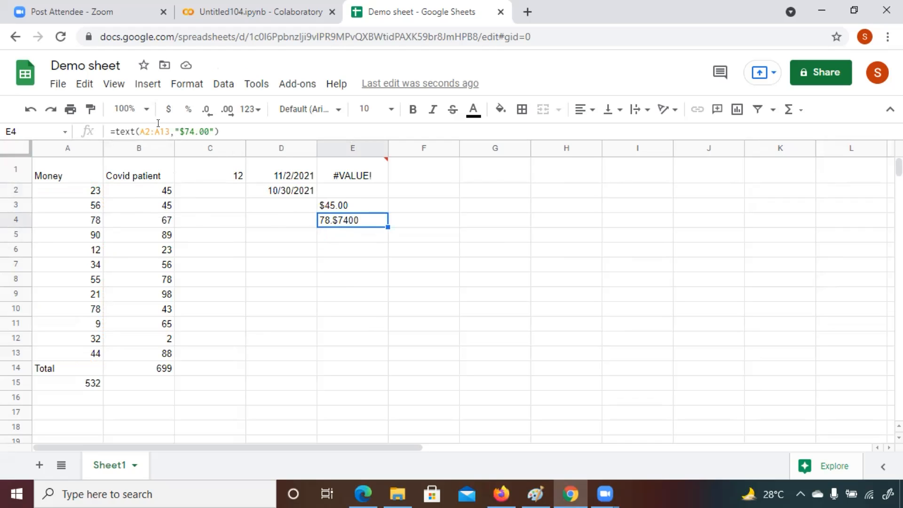
pyautogui.click(209, 132)
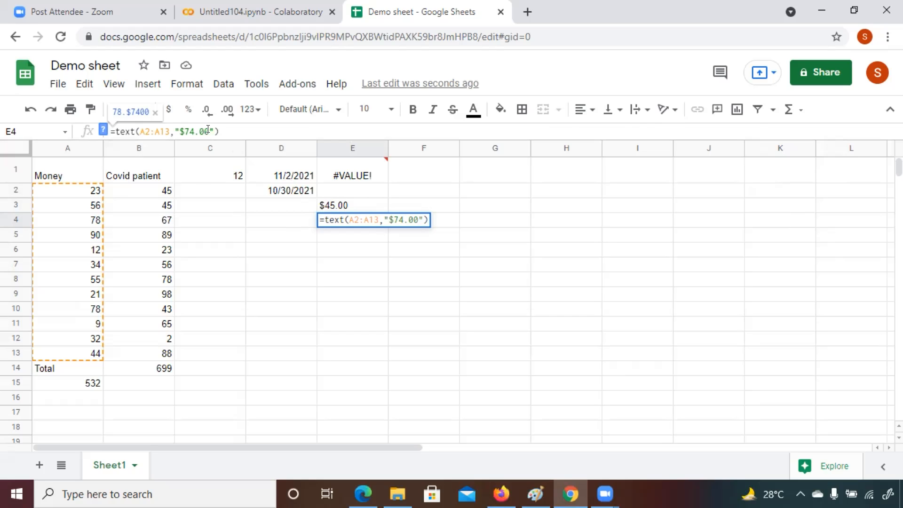
pyautogui.press('BackSpace')
pyautogui.press('BackSpace')
pyautogui.press('BackSpace')
pyautogui.press('BackSpace')
pyautogui.press('BackSpace')
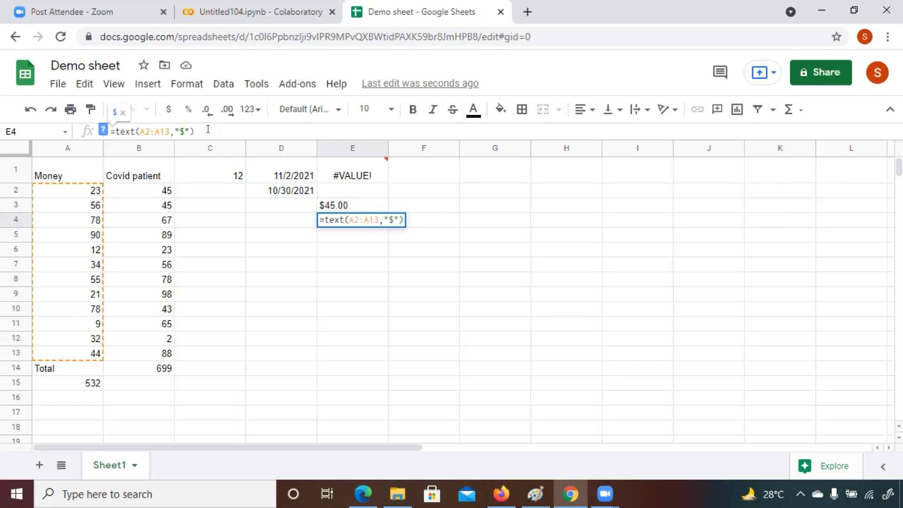
pyautogui.write('0.00')
pyautogui.press('Return')
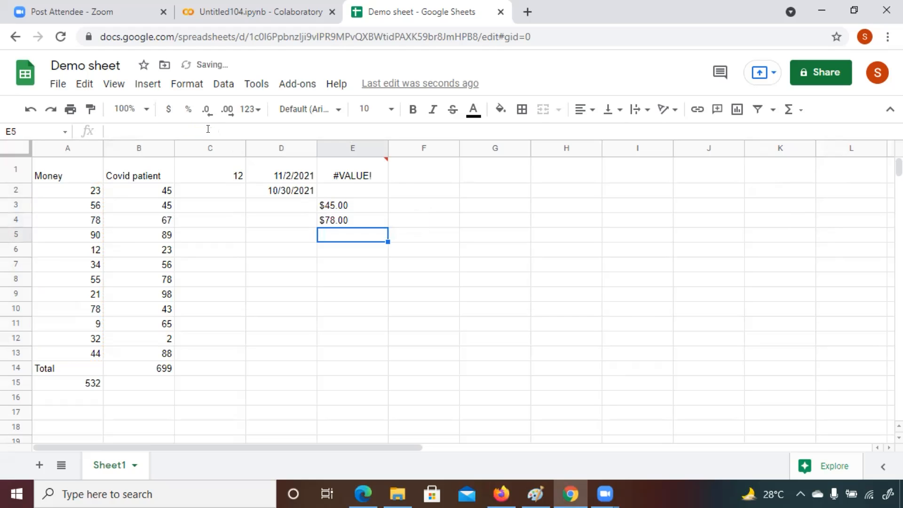
# Step: Enter the formula =text(A2,"$0.00") in cell C5
pyautogui.click(80, 223)
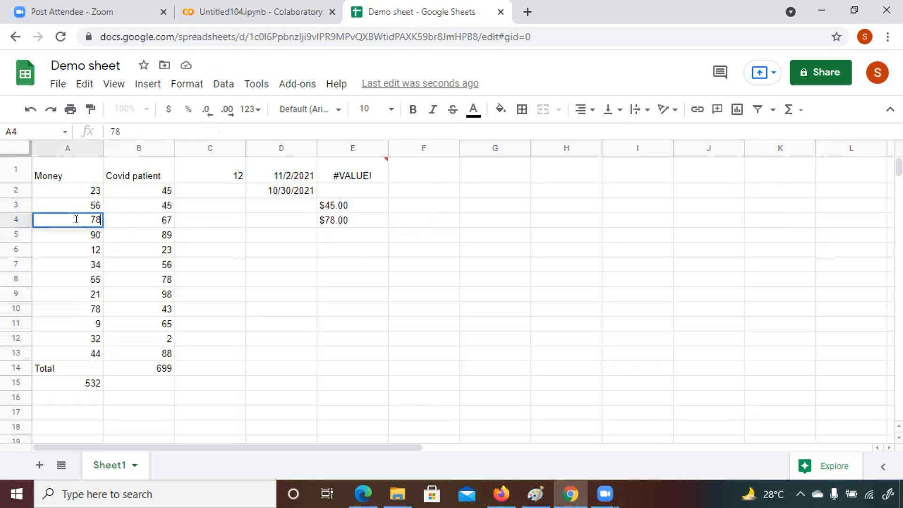
pyautogui.click(218, 233)
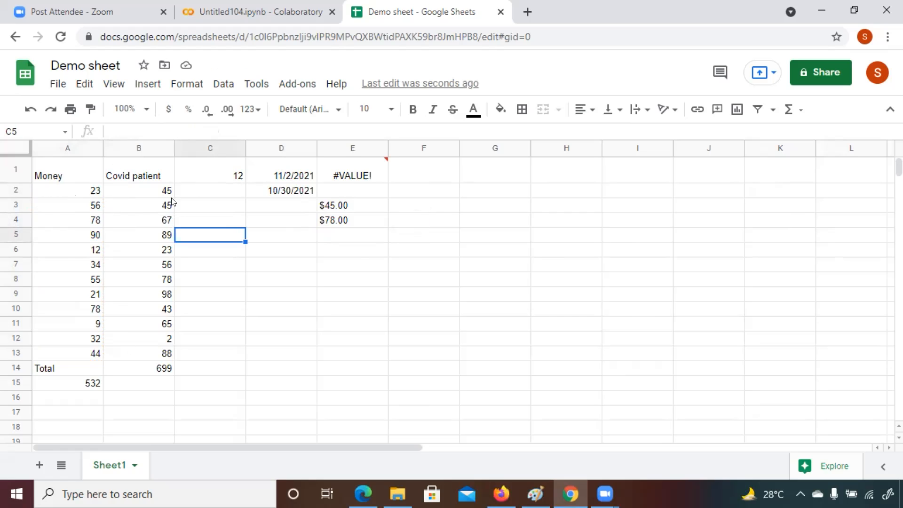
pyautogui.click(131, 132)
pyautogui.write('=t')
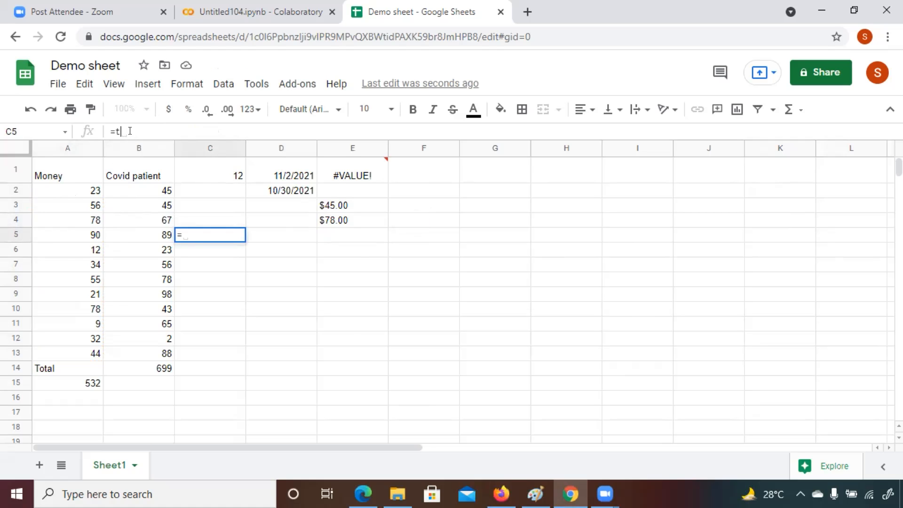
pyautogui.write('ext(')
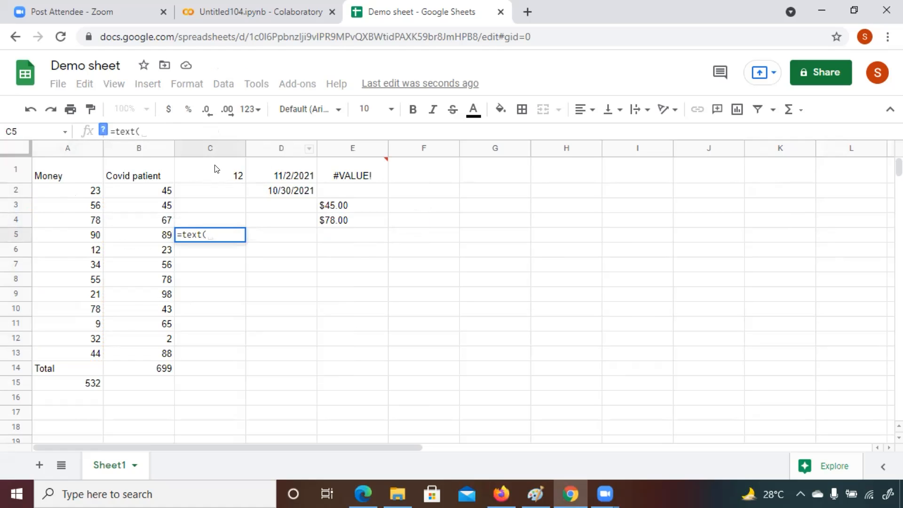
pyautogui.click(403, 174)
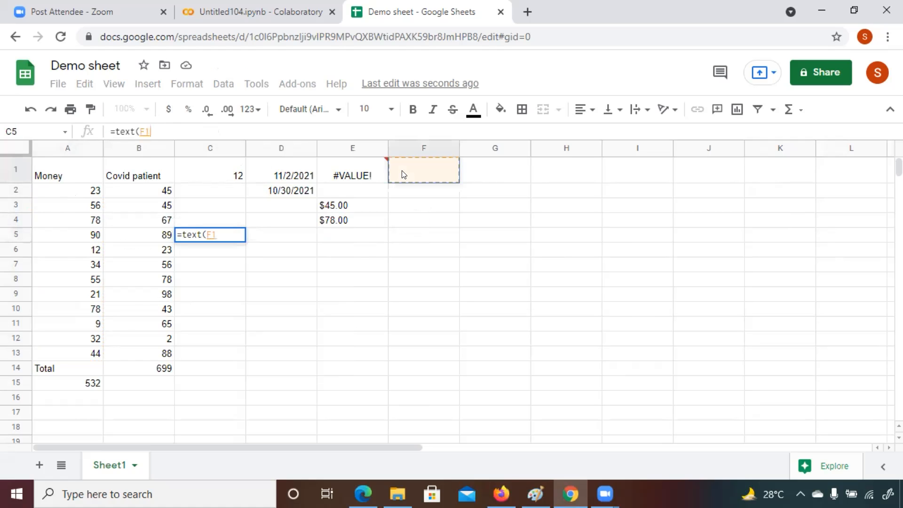
pyautogui.click(157, 129)
pyautogui.press('BackSpace')
pyautogui.press('BackSpace')
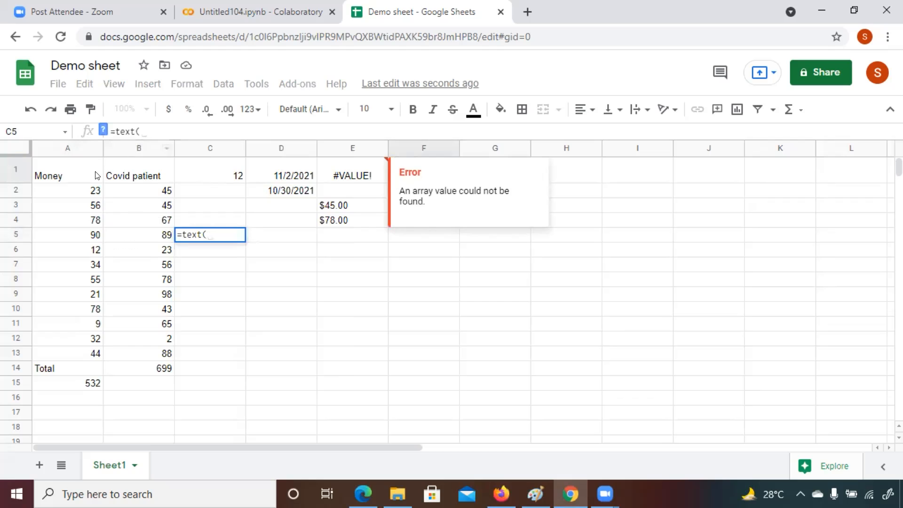
pyautogui.click(81, 189)
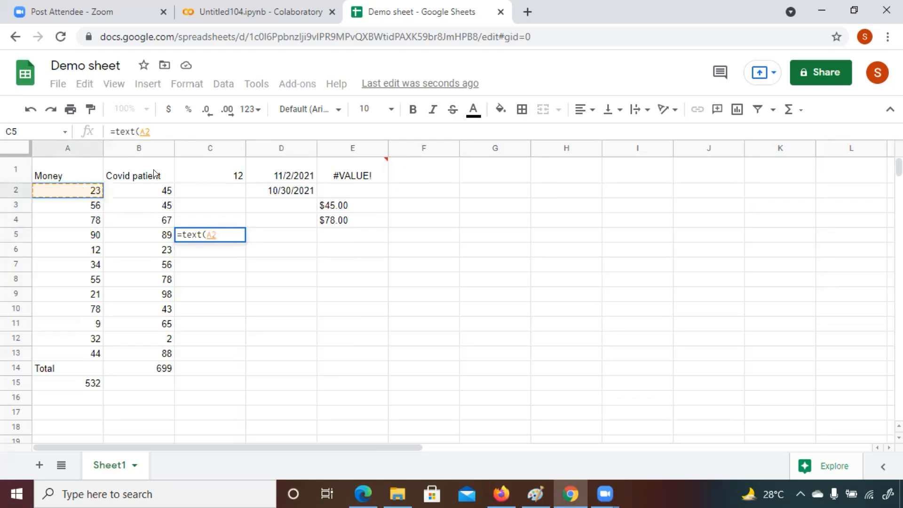
pyautogui.write(',')
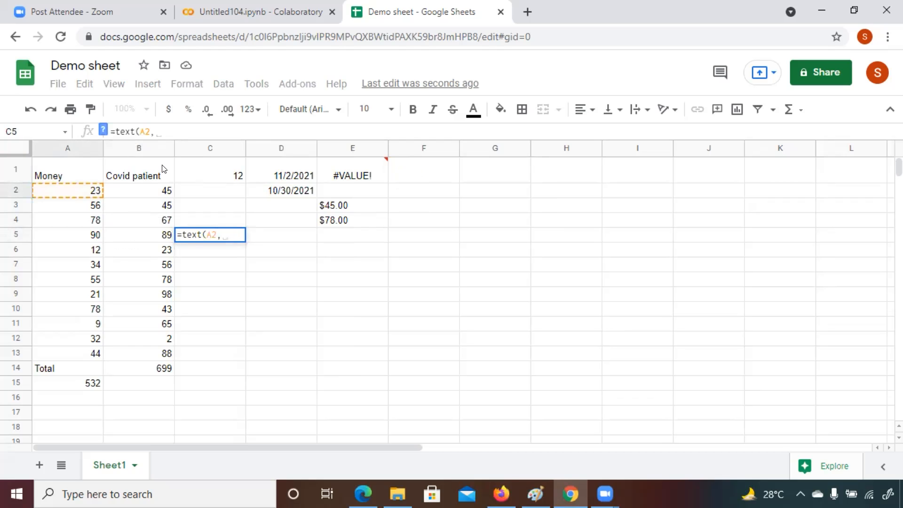
pyautogui.write('"')
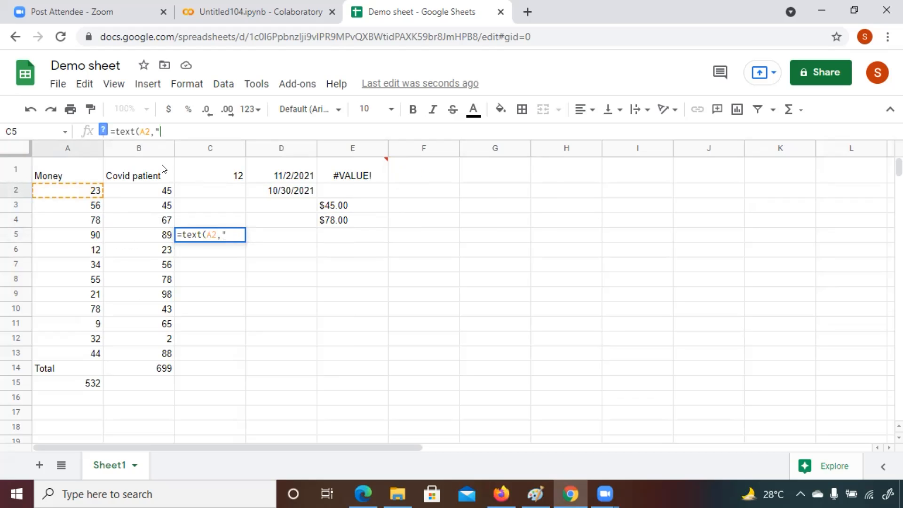
pyautogui.write('$9')
pyautogui.press('BackSpace')
pyautogui.write('0.00")')
pyautogui.press('Return')
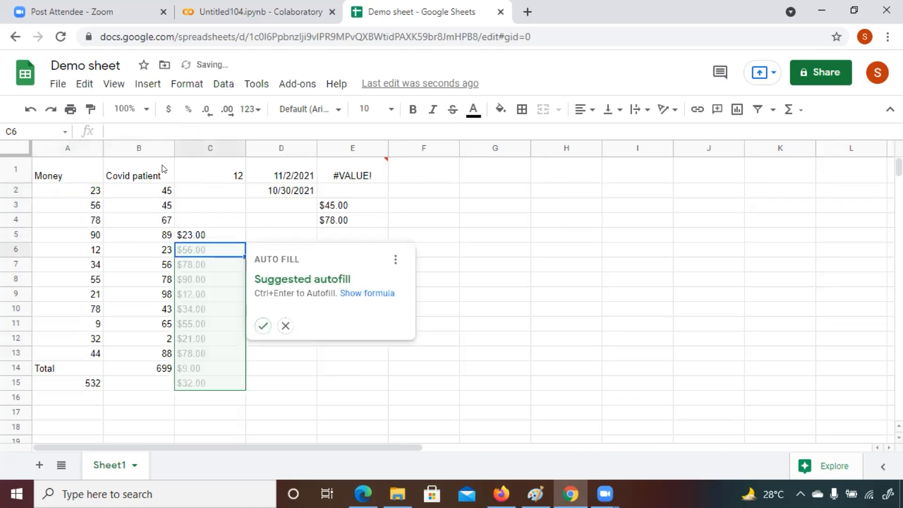
pyautogui.click(222, 235)
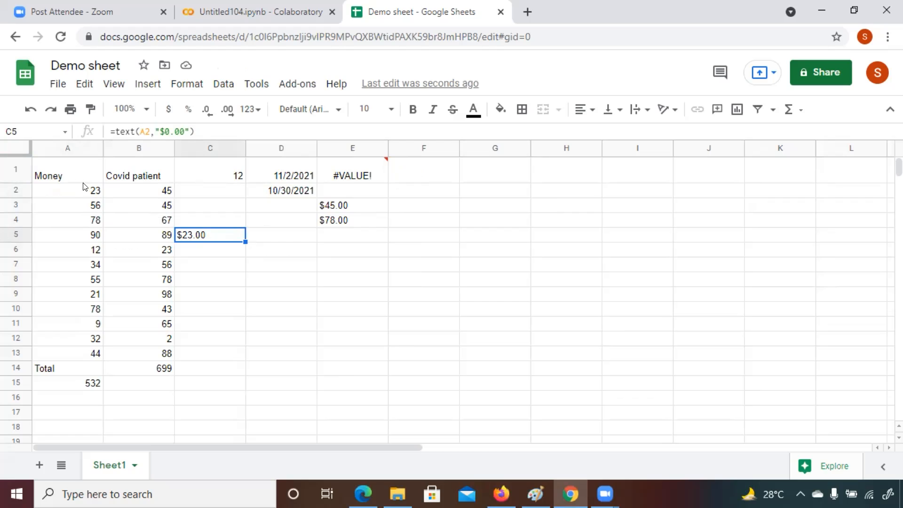
# Step: Change the C5 formula's cell reference to A3, giving =text(A3,"$0.00")
pyautogui.click(108, 131)
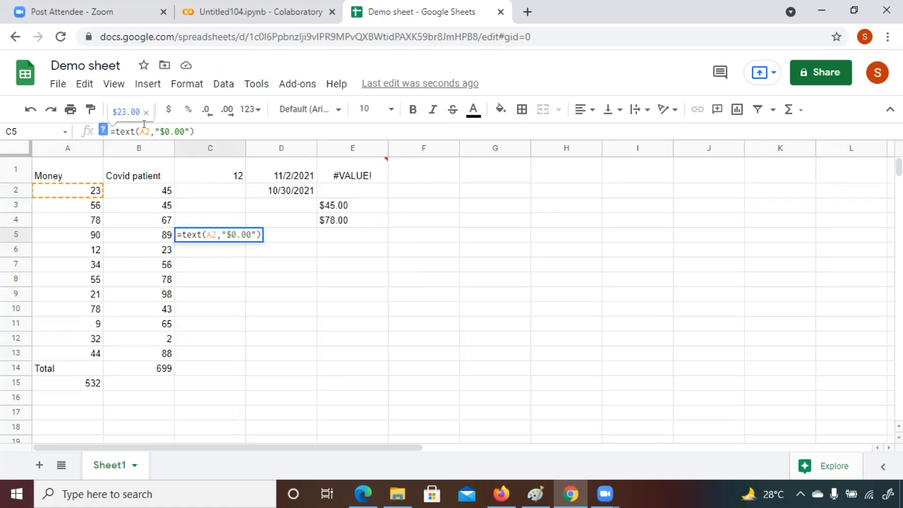
pyautogui.moveTo(145, 131); pyautogui.dragTo(135, 131)
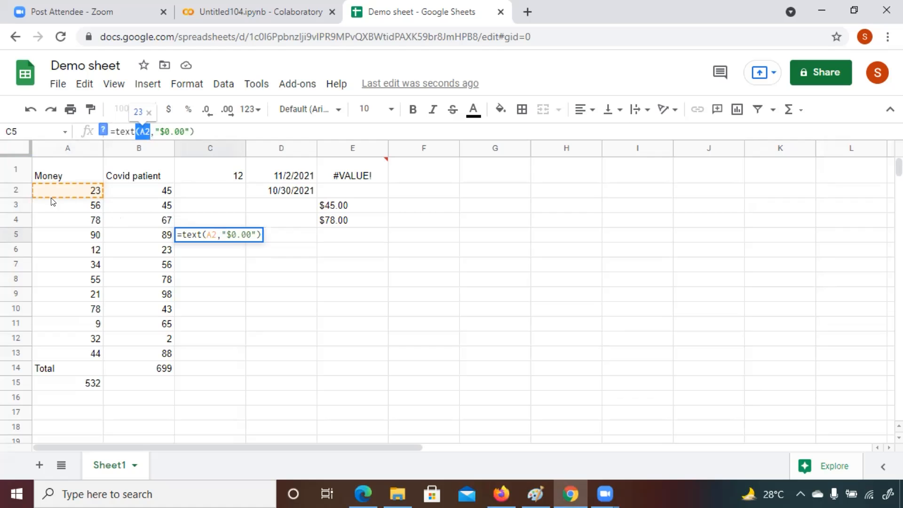
pyautogui.click(145, 130)
pyautogui.press('BackSpace')
pyautogui.write('3')
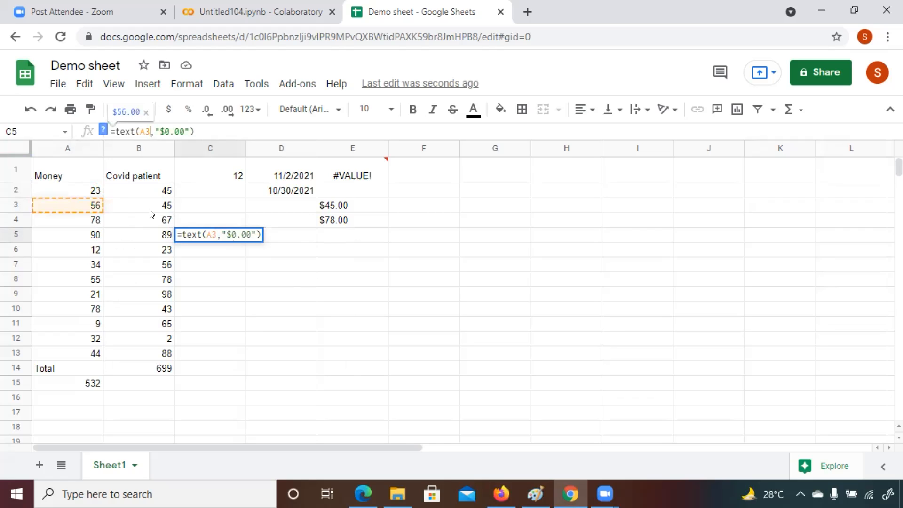
pyautogui.press('Return')
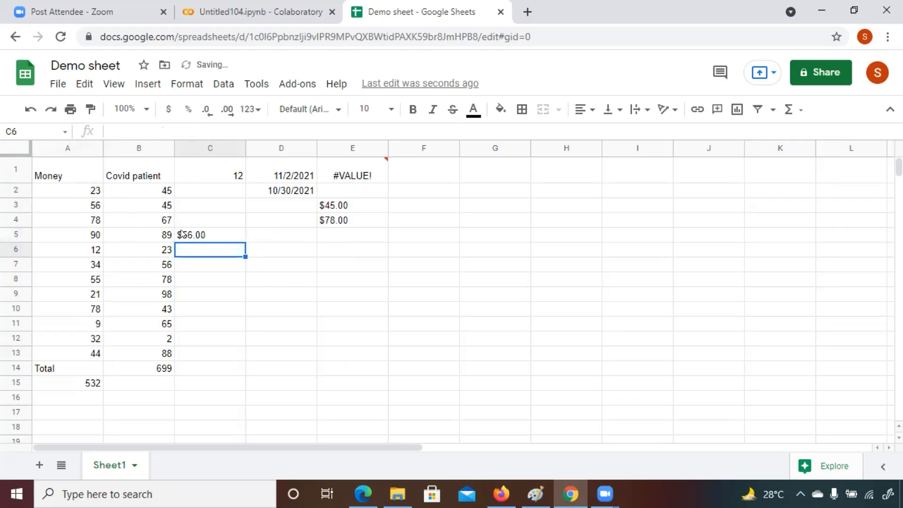
# Step: Replace the Money value in A4 with 88
pyautogui.click(96, 224)
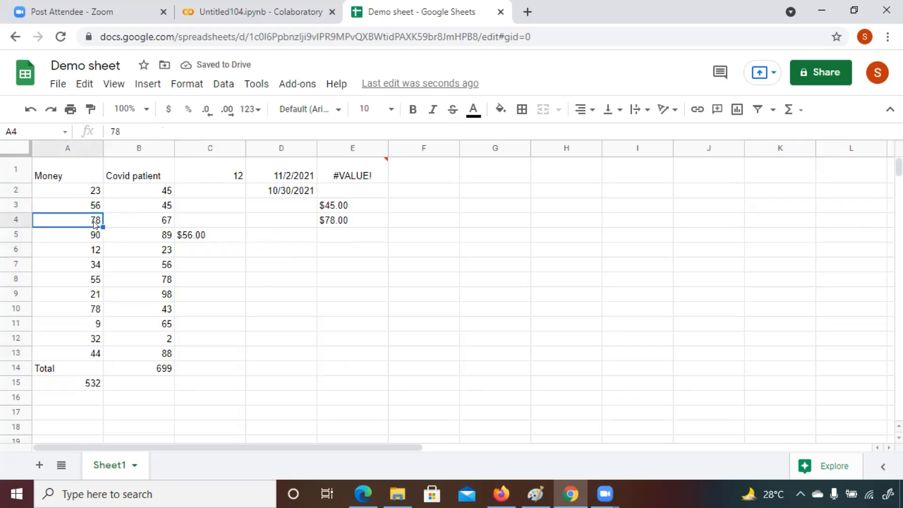
pyautogui.click(120, 130)
pyautogui.press('BackSpace')
pyautogui.press('BackSpace')
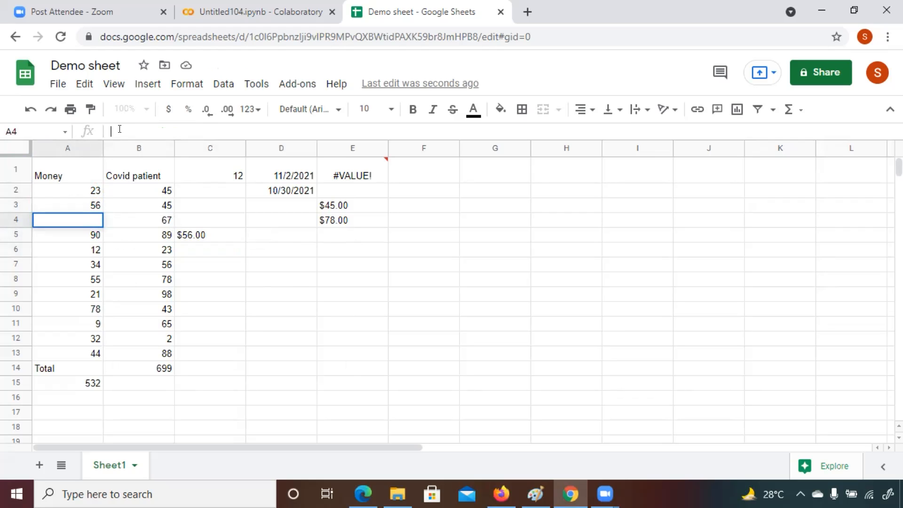
pyautogui.write('=text')
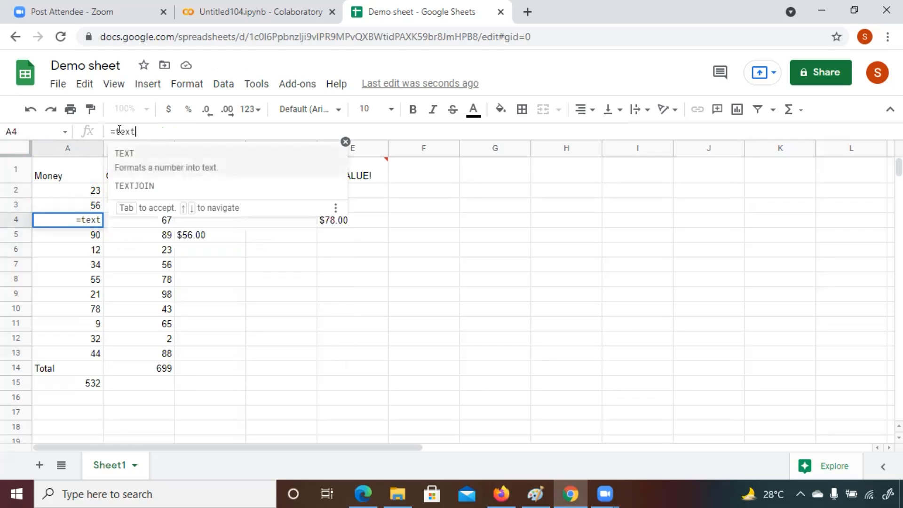
pyautogui.write('(')
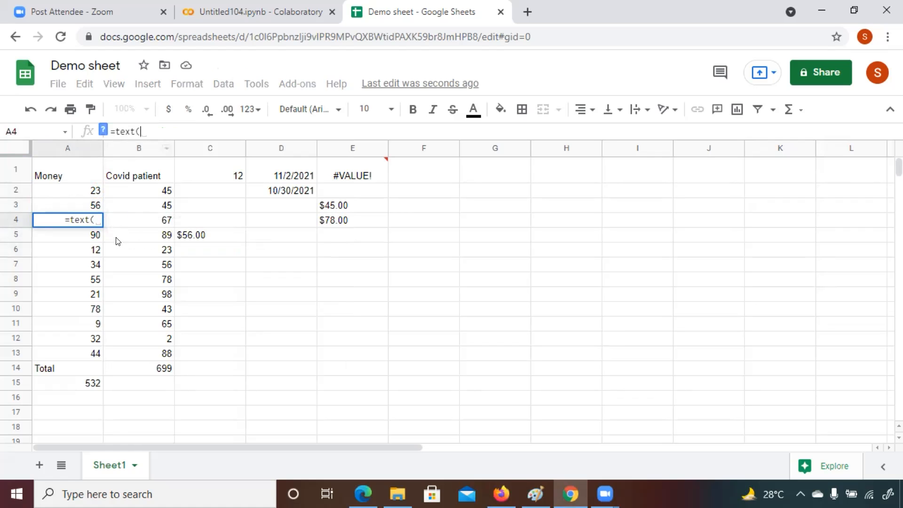
pyautogui.press('BackSpace')
pyautogui.press('BackSpace')
pyautogui.press('BackSpace')
pyautogui.press('BackSpace')
pyautogui.press('BackSpace')
pyautogui.press('BackSpace')
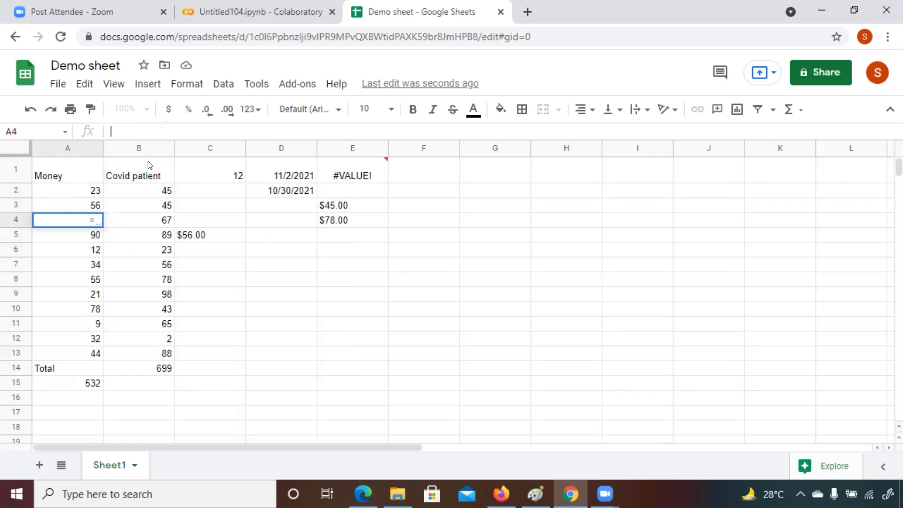
pyautogui.write('88')
pyautogui.click(301, 251)
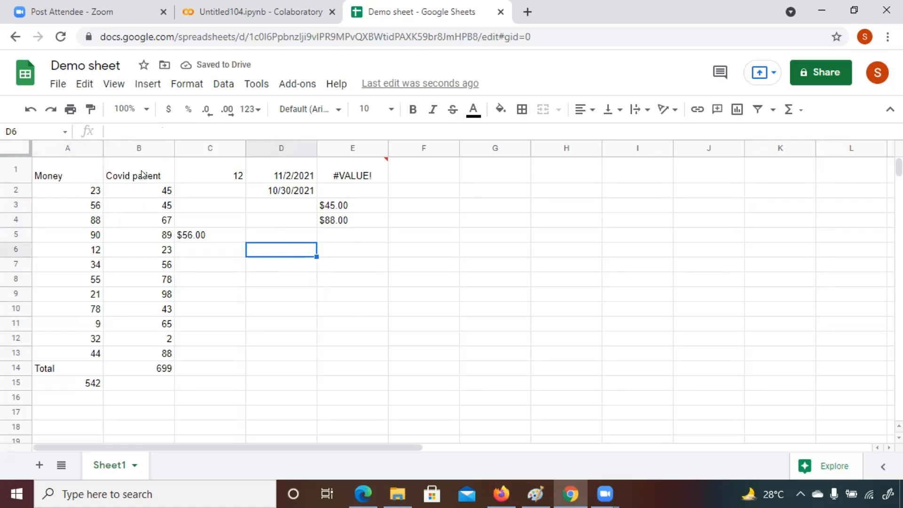
# Step: Enter the formula =text(A5,"$0.00") in cell D6
pyautogui.click(113, 124)
pyautogui.write('=text')
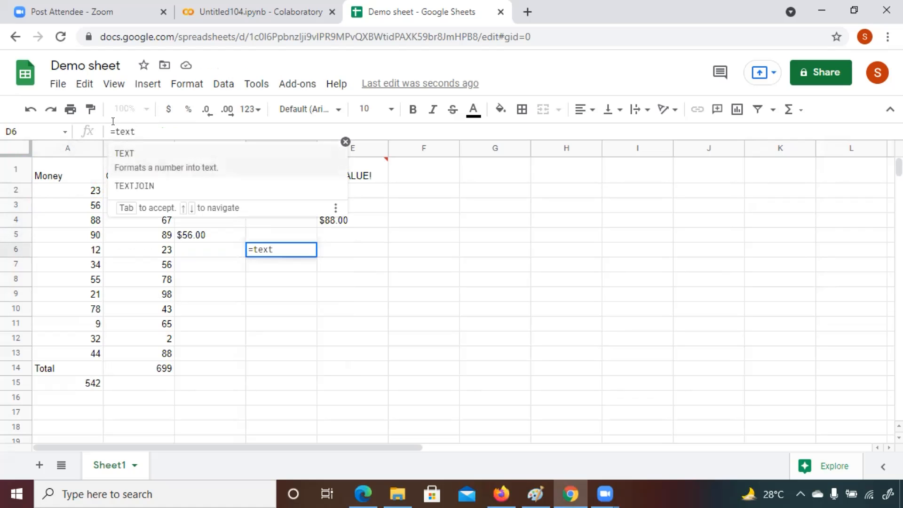
pyautogui.write('(')
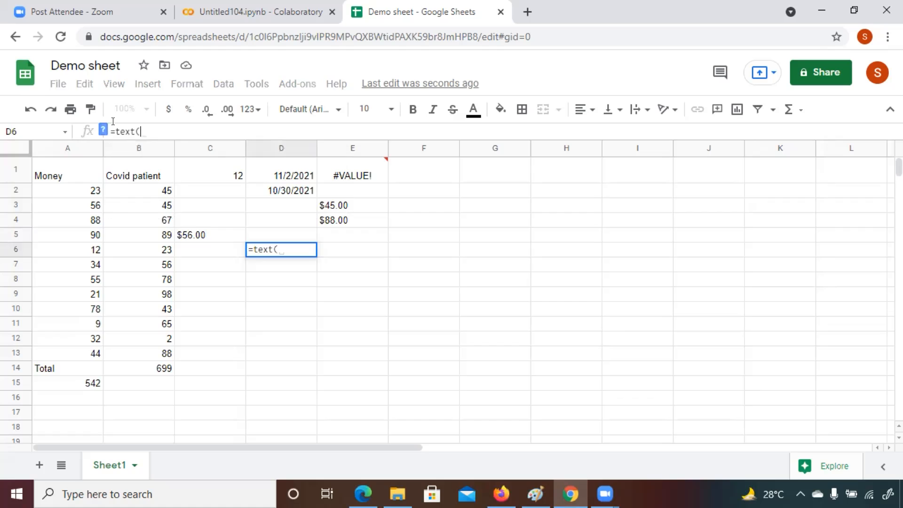
pyautogui.click(85, 235)
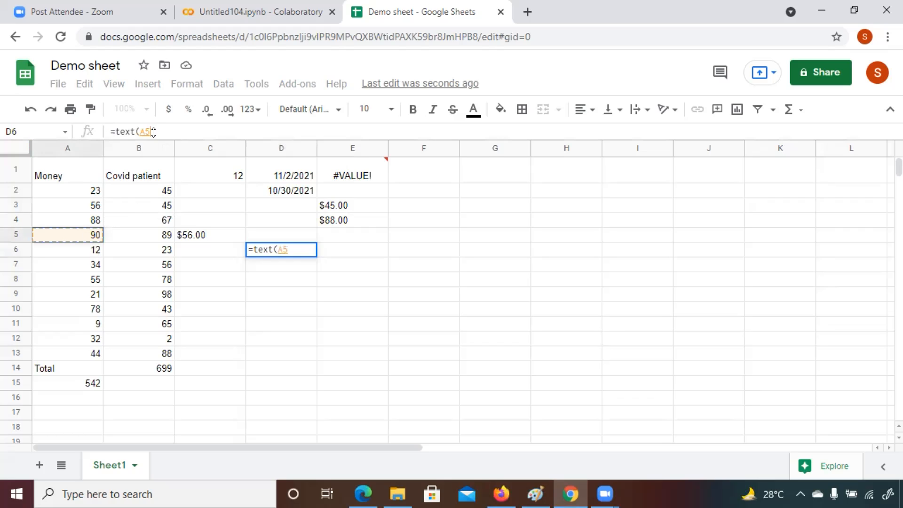
pyautogui.write(',"')
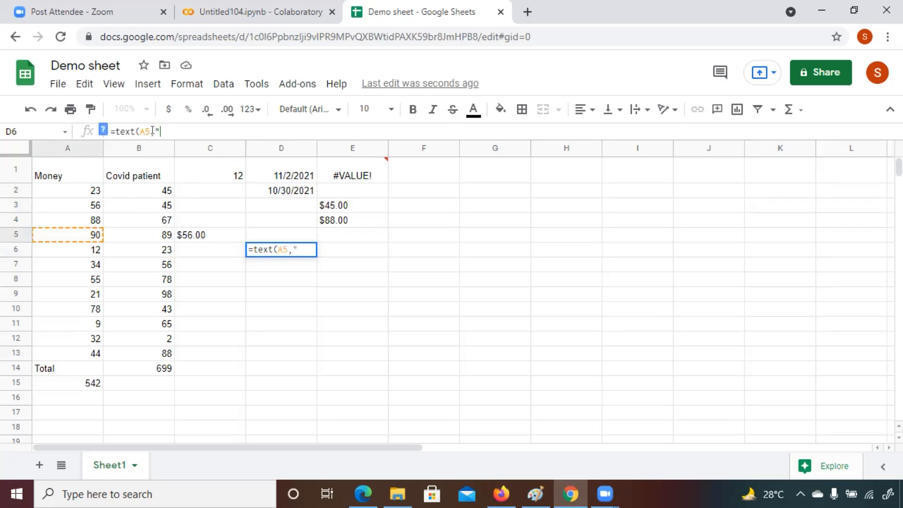
pyautogui.write('$0.00')
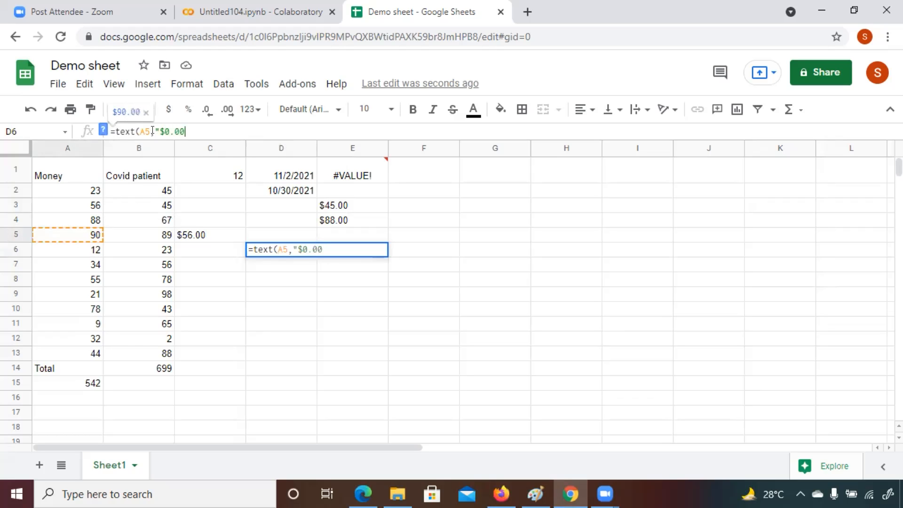
pyautogui.write('")')
pyautogui.press('Return')
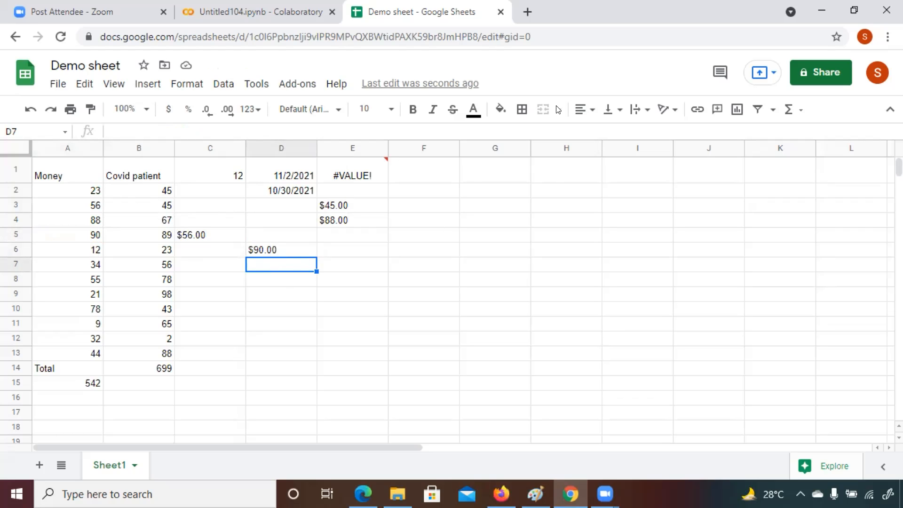
# Step: Switch to the browser window with the '20 Google Sheets Formulas' article on automate.io
pyautogui.click(135, 123)
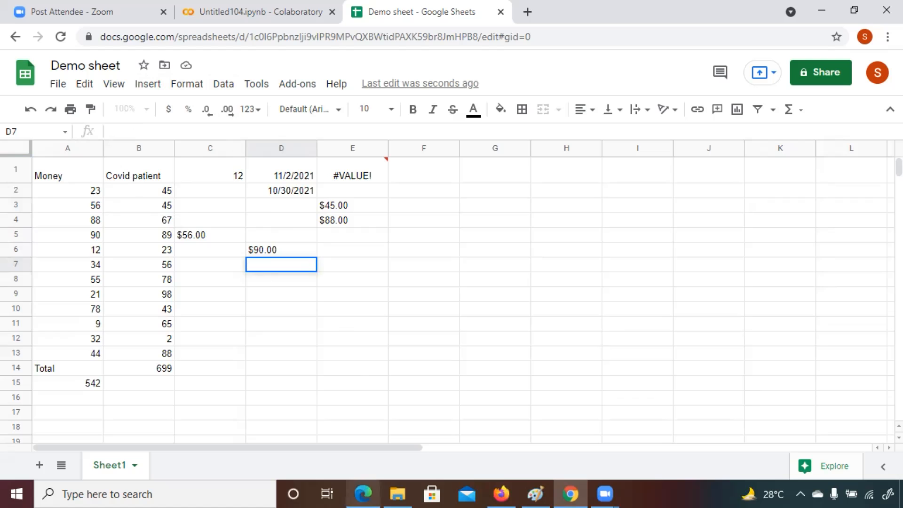
pyautogui.moveTo(500, 493)
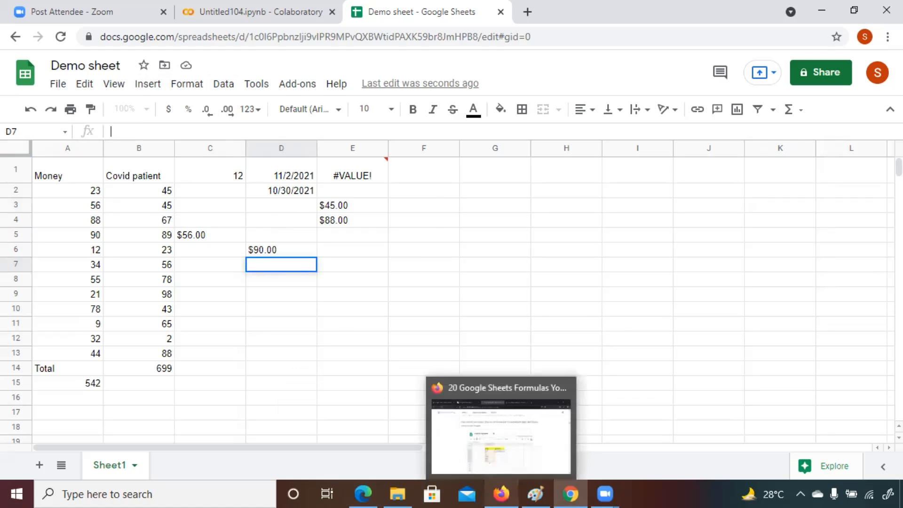
pyautogui.click(498, 443)
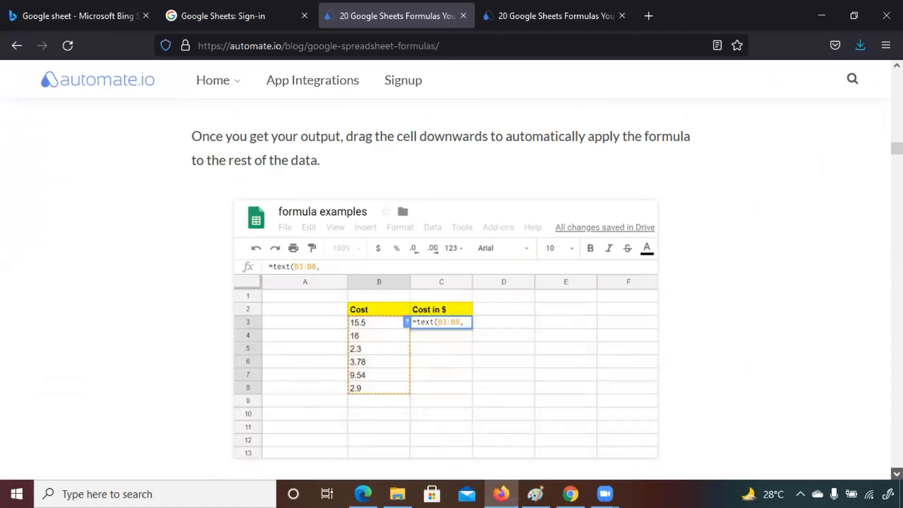
# Step: Scroll through the article to read the SPLIT() formula section and its example
pyautogui.scroll(-5, 445, 282)
pyautogui.scroll(-8, 446, 282)
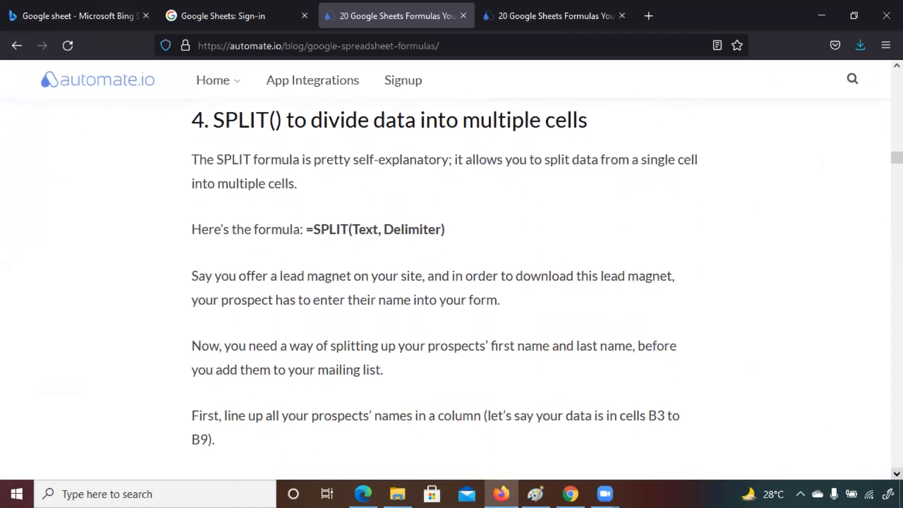
pyautogui.scroll(-9, 446, 282)
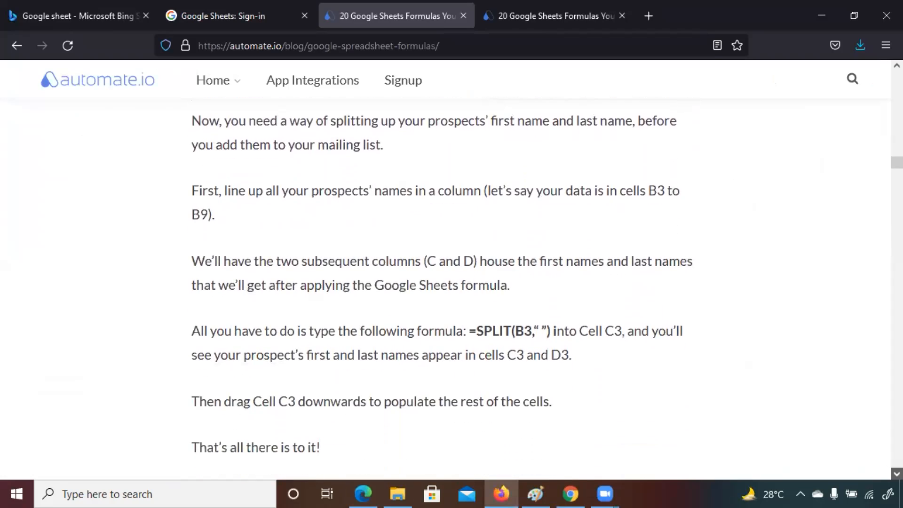
pyautogui.scroll(-1, 446, 282)
pyautogui.scroll(-3, 872, 337)
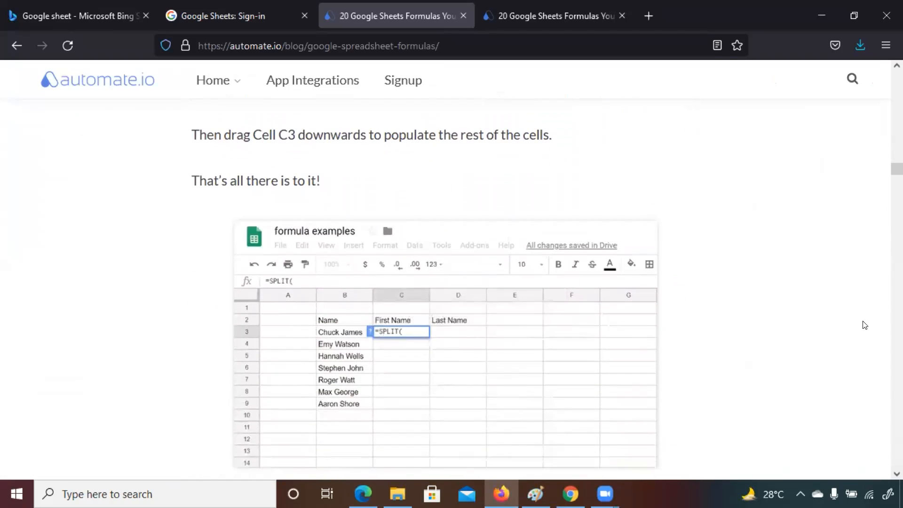
pyautogui.scroll(6, 436, 291)
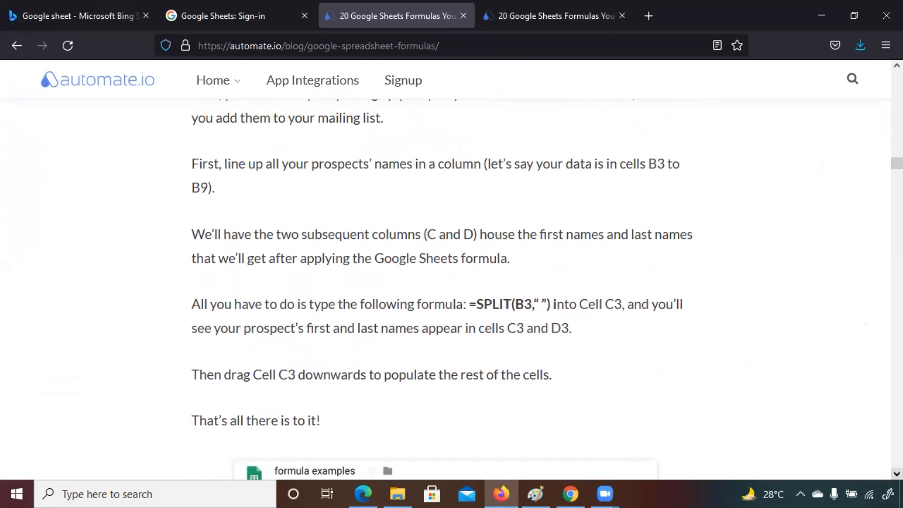
pyautogui.click(896, 474)
pyautogui.scroll(-4, 451, 282)
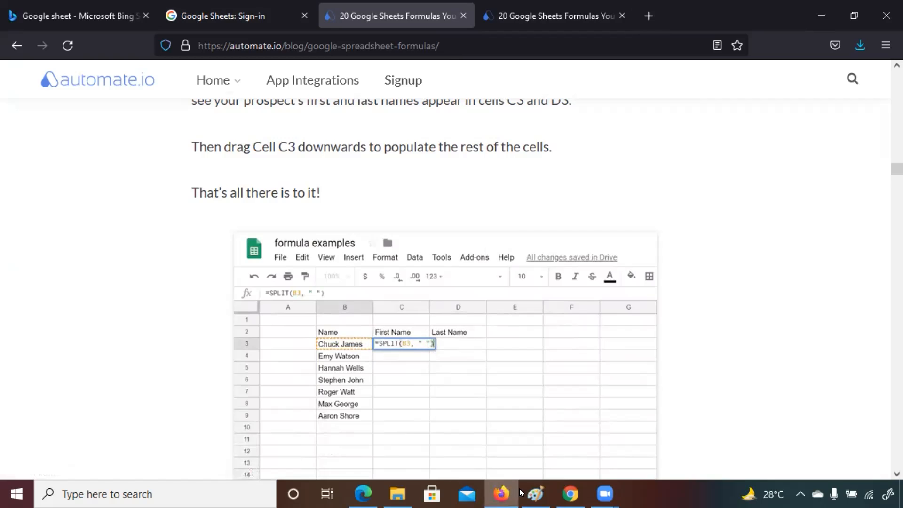
# Step: Switch back to the Demo sheet spreadsheet and duplicate Sheet1
pyautogui.click(570, 493)
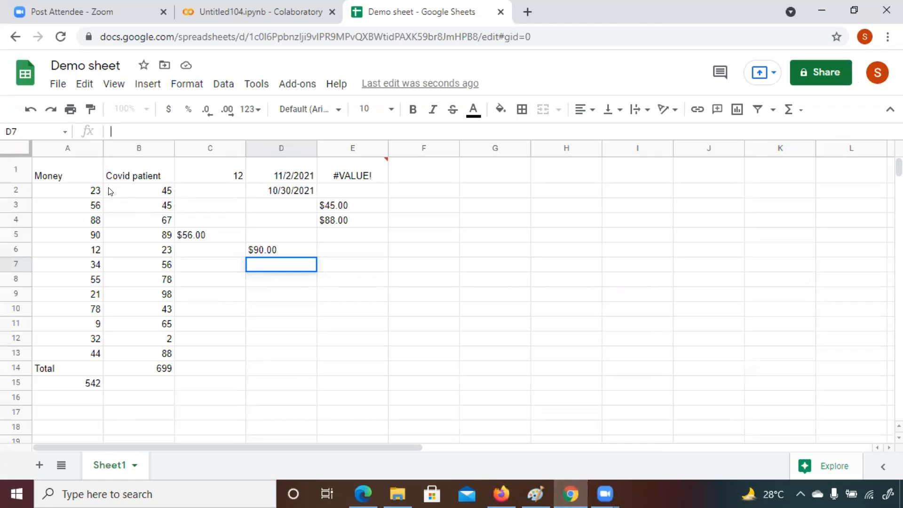
pyautogui.click(128, 464)
pyautogui.click(104, 242)
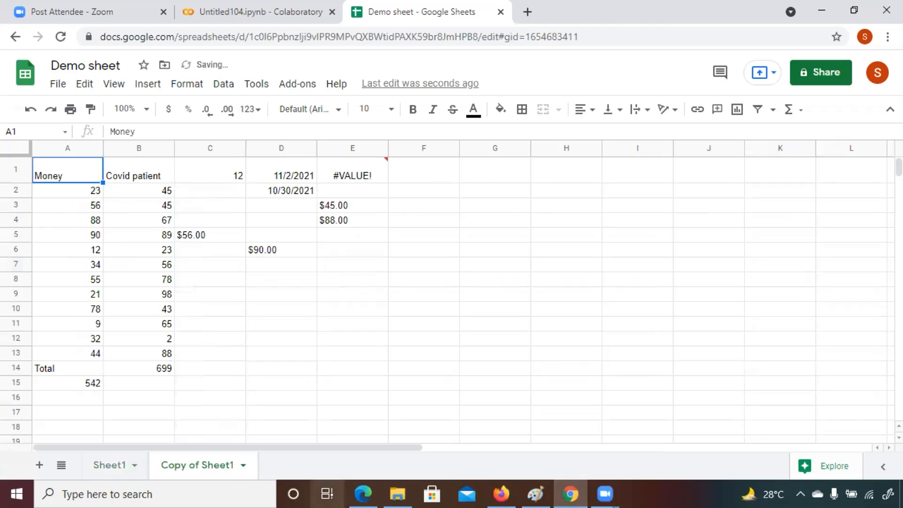
# Step: Clear all contents from the Copy of Sheet1 sheet
pyautogui.click(243, 464)
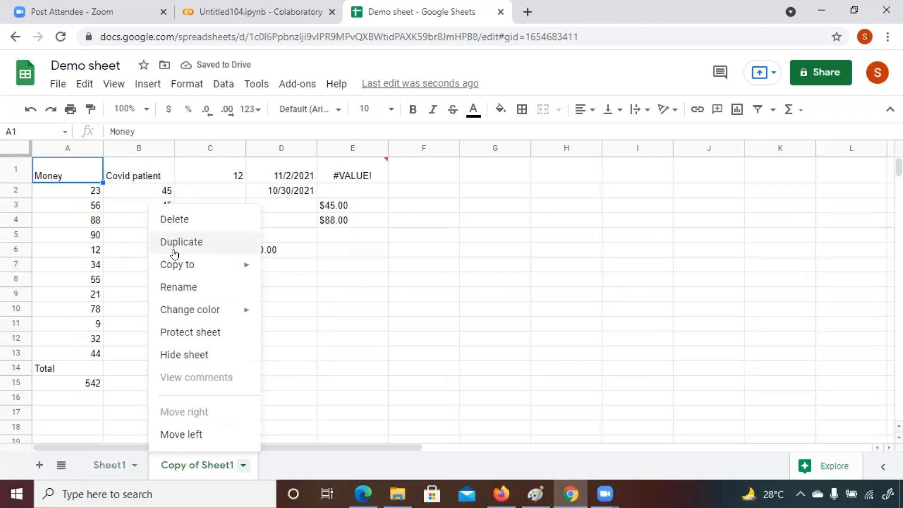
pyautogui.click(363, 369)
pyautogui.hotkey('ctrl', 'a')
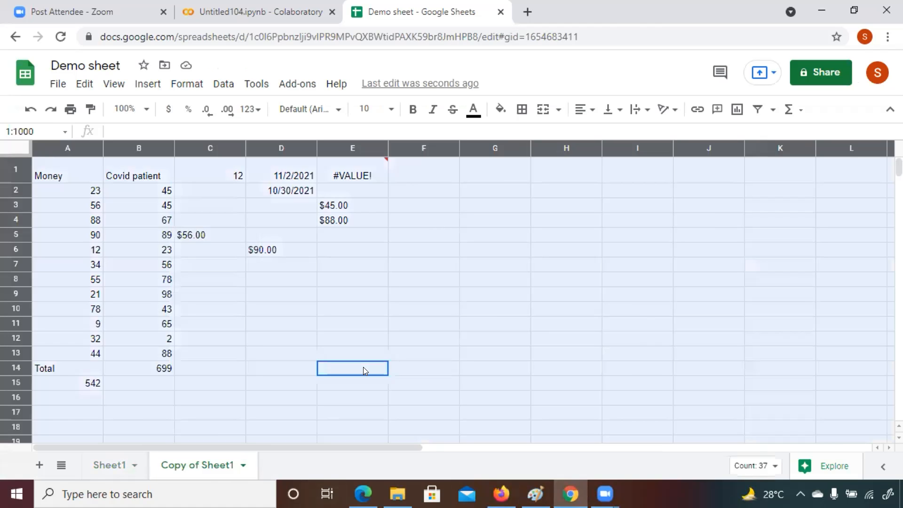
pyautogui.press('Delete')
# Step: Enter the headers FirstName in A1 and Last name in B1
pyautogui.click(18, 236)
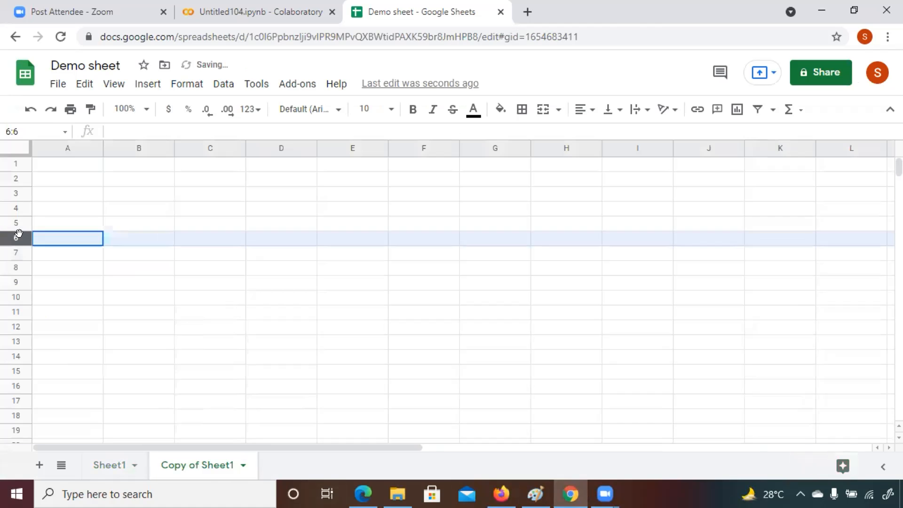
pyautogui.click(65, 163)
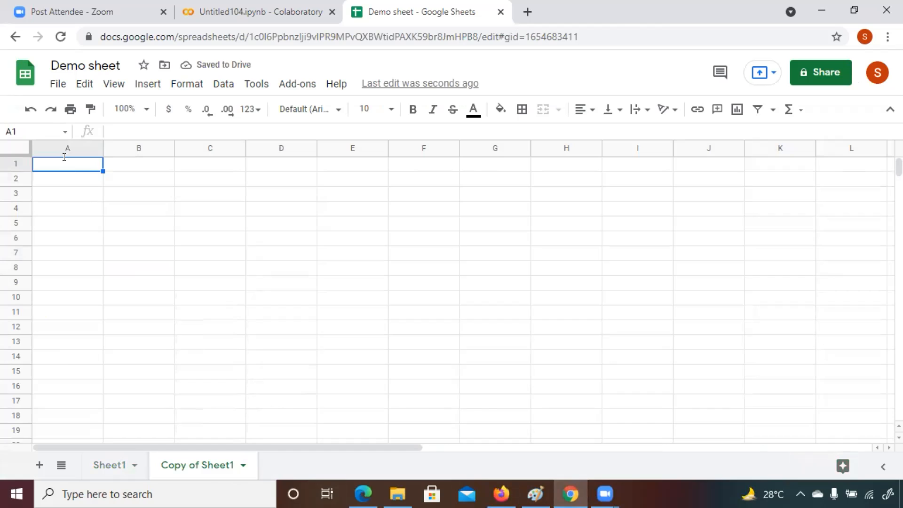
pyautogui.write('Name')
pyautogui.press('BackSpace')
pyautogui.press('BackSpace')
pyautogui.press('BackSpace')
pyautogui.press('BackSpace')
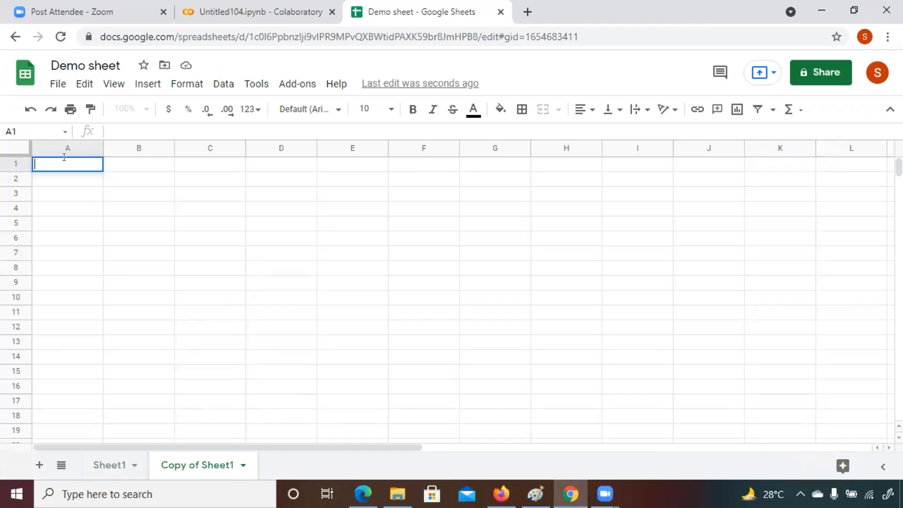
pyautogui.write('Fie')
pyautogui.write('rs')
pyautogui.write('t')
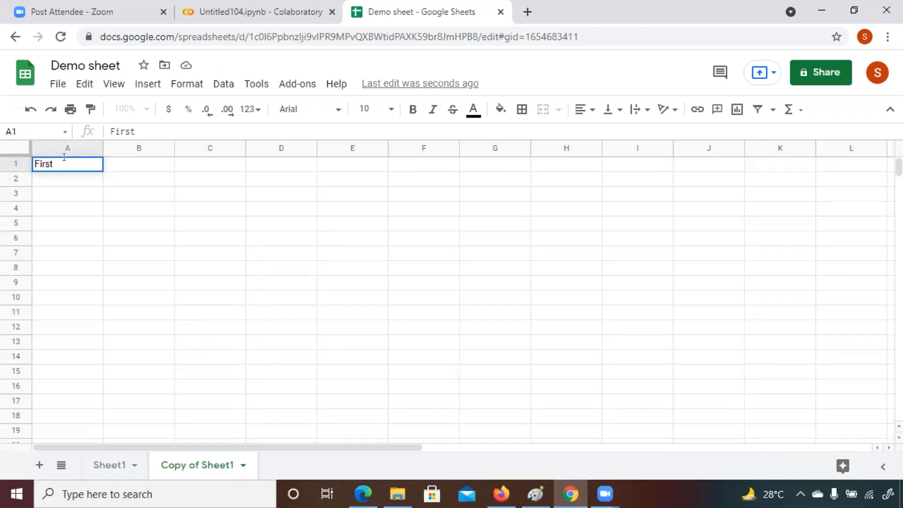
pyautogui.write('Name')
pyautogui.click(120, 163)
pyautogui.write('Last name')
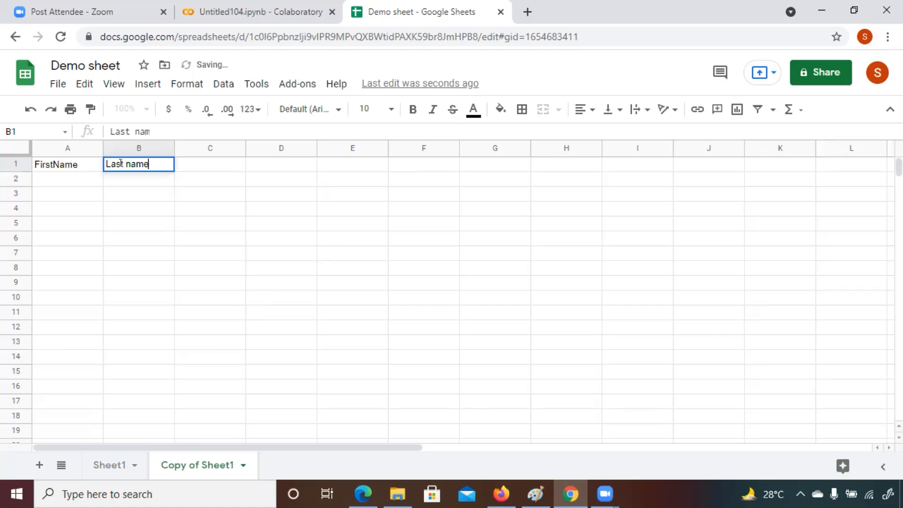
# Step: Enter a first name in cell A2 under FirstName
pyautogui.click(69, 183)
pyautogui.write('Geeyta')
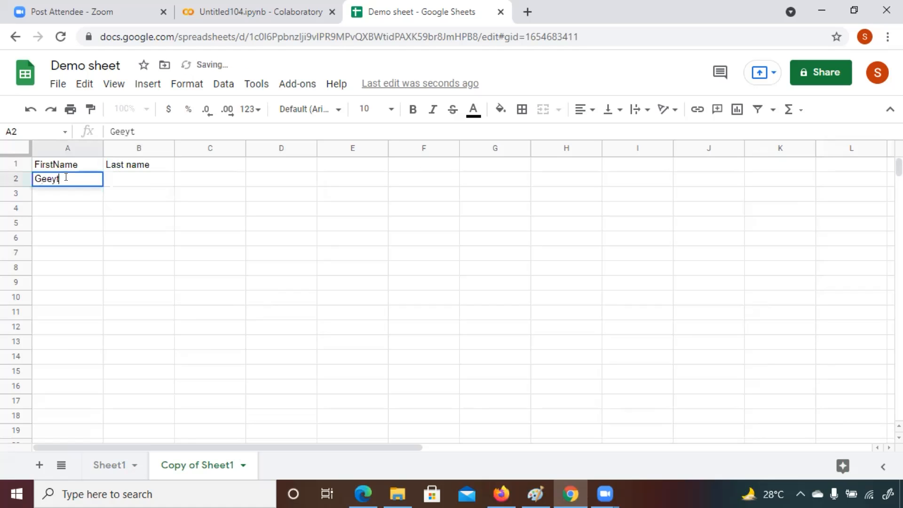
pyautogui.press('BackSpace')
pyautogui.press('BackSpace')
pyautogui.press('BackSpace')
pyautogui.write('ta')
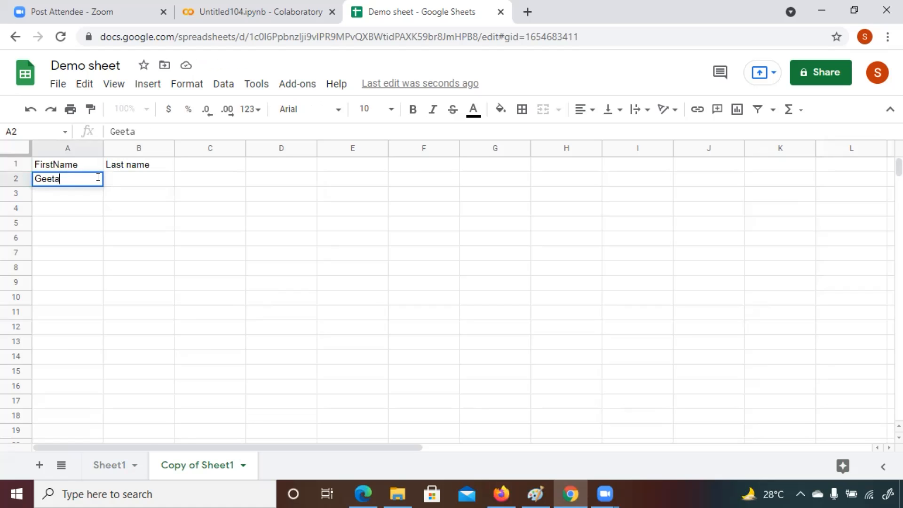
# Step: Insert a new column before FirstName and give it the header Name
pyautogui.click(42, 147)
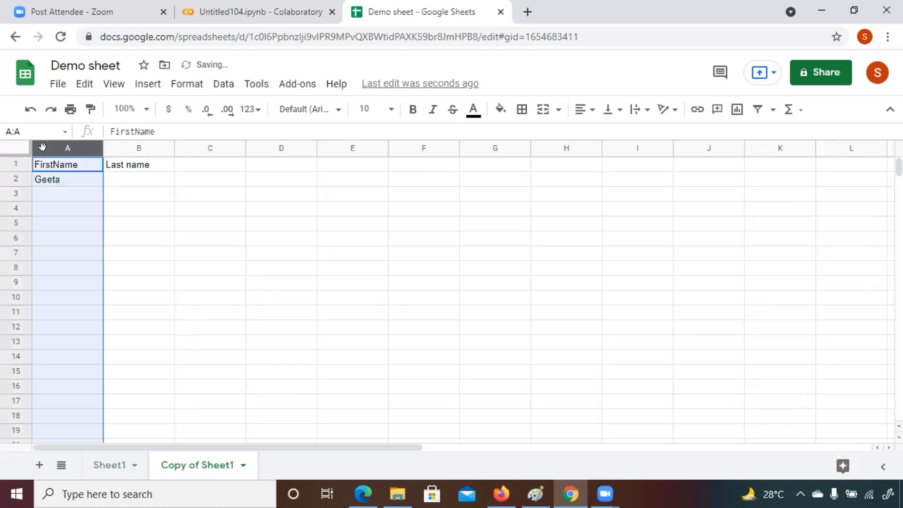
pyautogui.rightClick(42, 146)
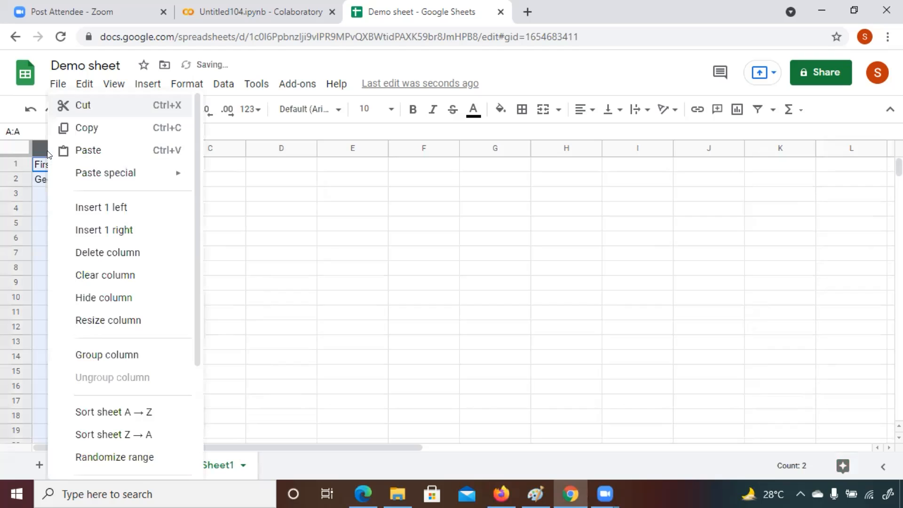
pyautogui.click(109, 213)
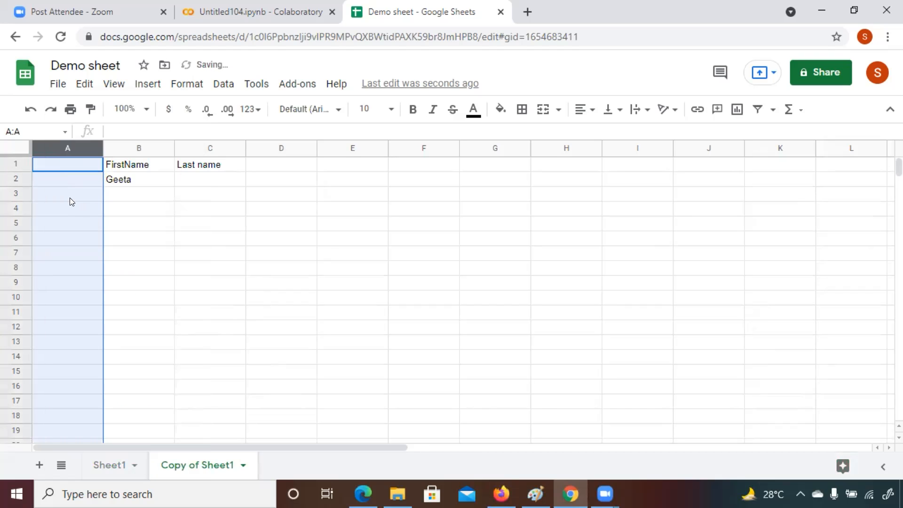
pyautogui.click(58, 162)
pyautogui.write('Name')
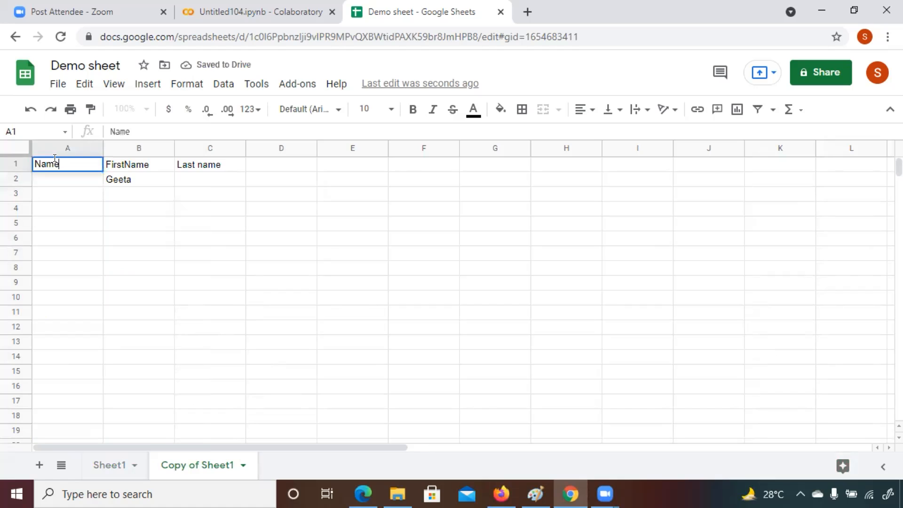
# Step: Clear the first name from B2 and enter two full names in A2 and A3 under Name
pyautogui.click(117, 180)
pyautogui.press('Delete')
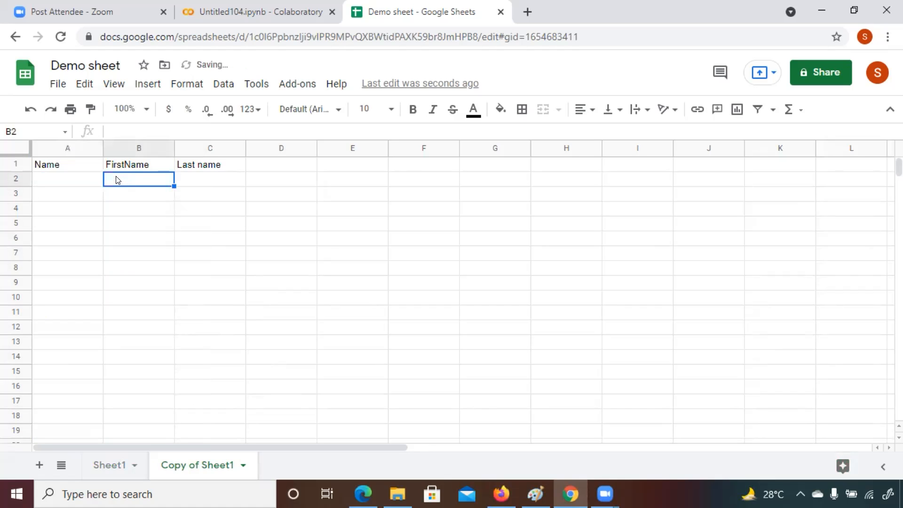
pyautogui.click(69, 185)
pyautogui.write('Geeta Manli')
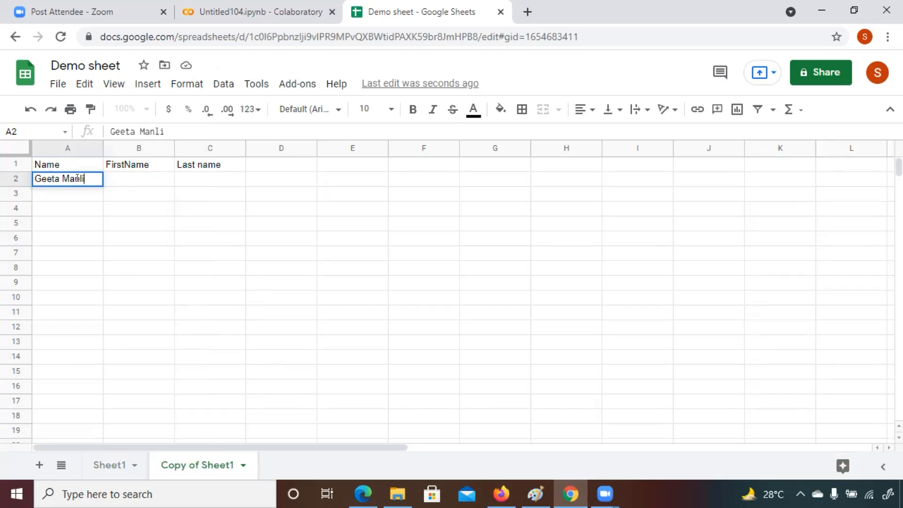
pyautogui.write('a')
pyautogui.press('BackSpace')
pyautogui.press('BackSpace')
pyautogui.write('ali')
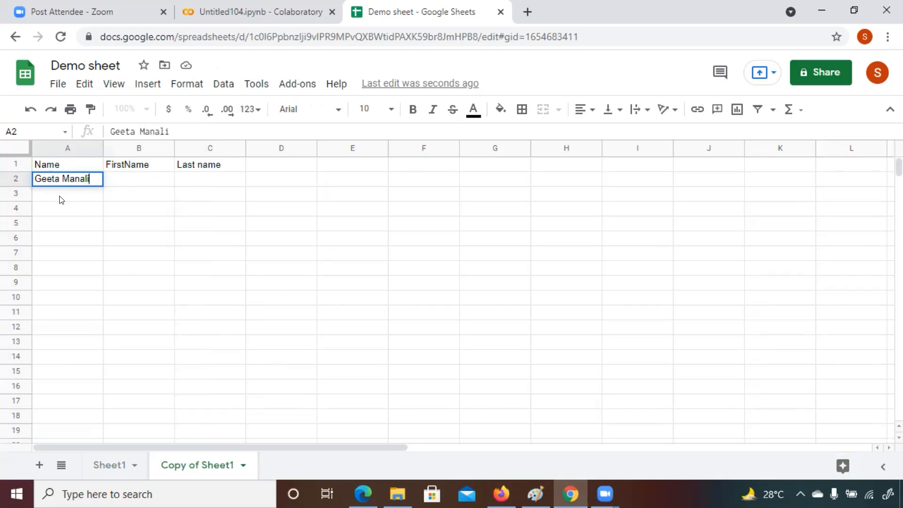
pyautogui.press('Return')
pyautogui.write('Lekhnath Ojha')
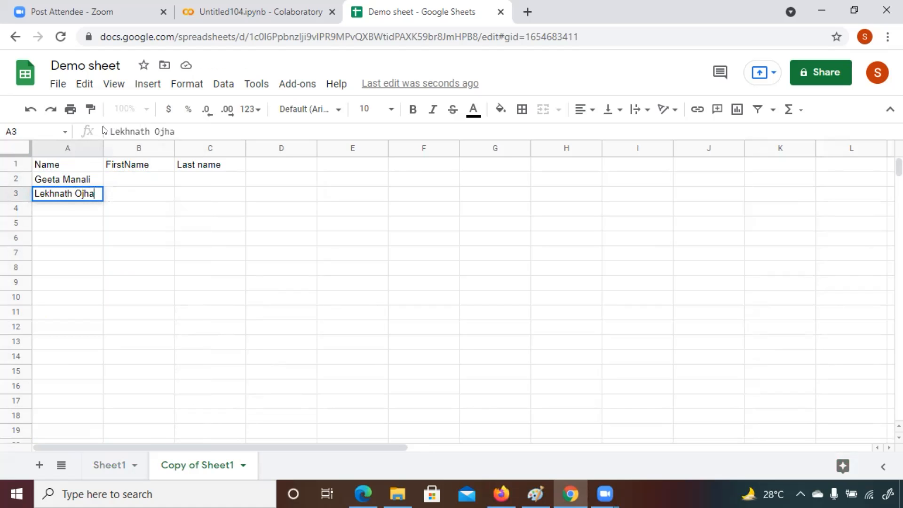
# Step: Widen column A so the full names fit
pyautogui.moveTo(98, 143); pyautogui.dragTo(143, 143)
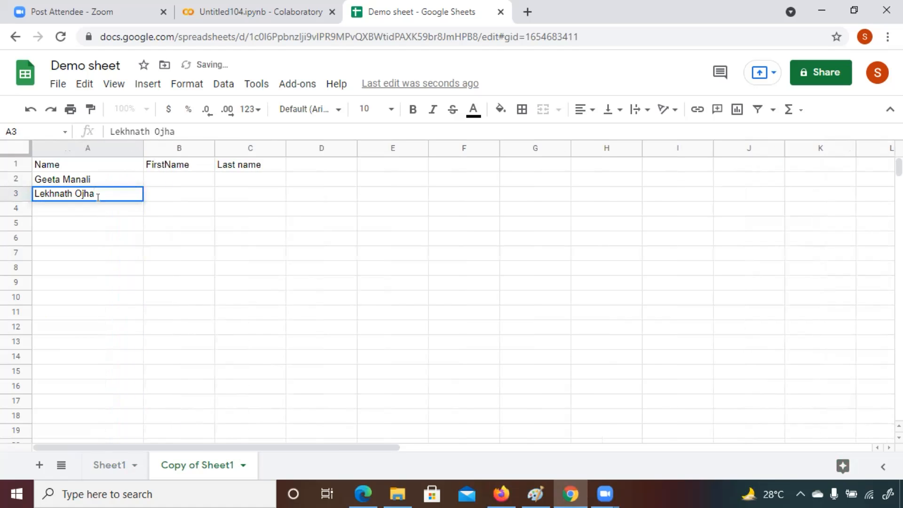
pyautogui.click(71, 211)
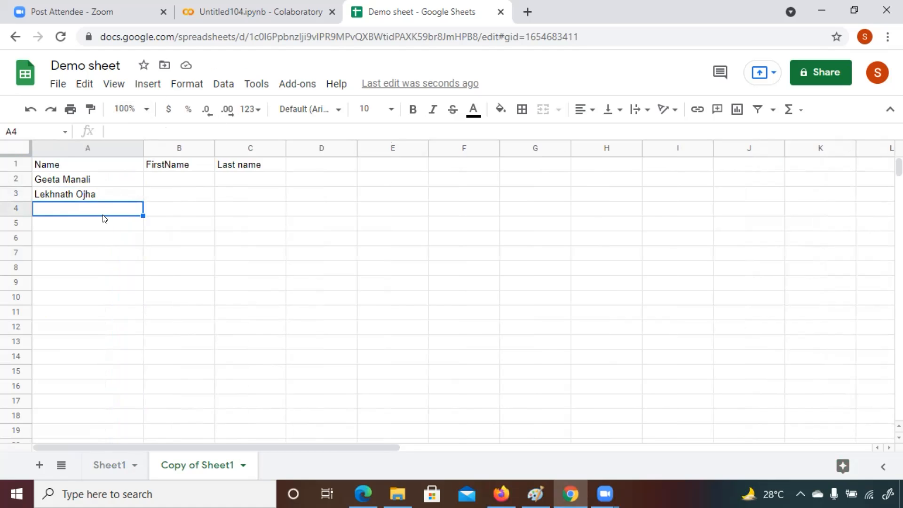
pyautogui.click(542, 98)
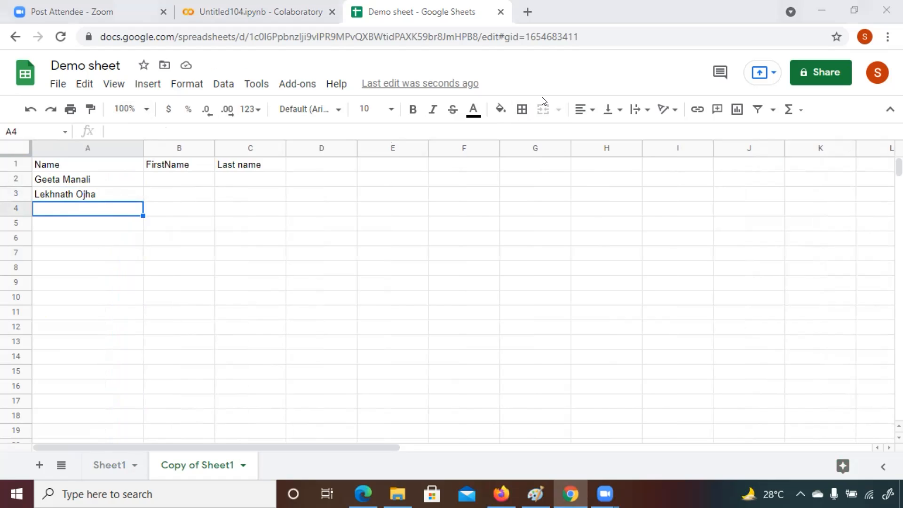